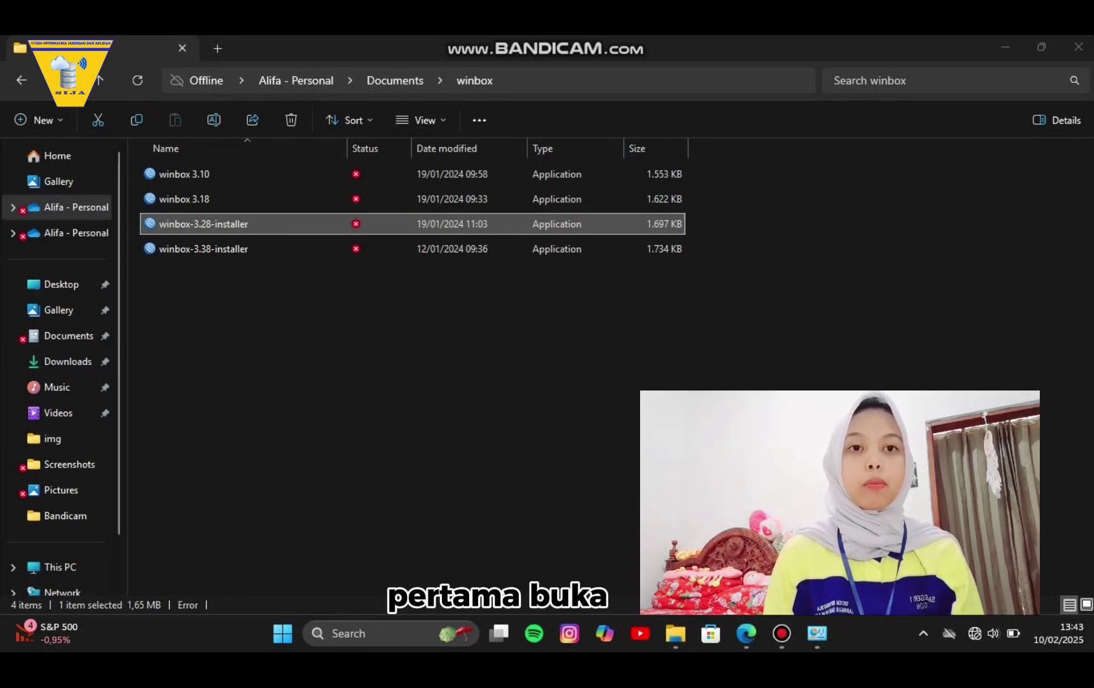
Run the selected WinBox application from the winbox folder to reach its login window.
key("Return")
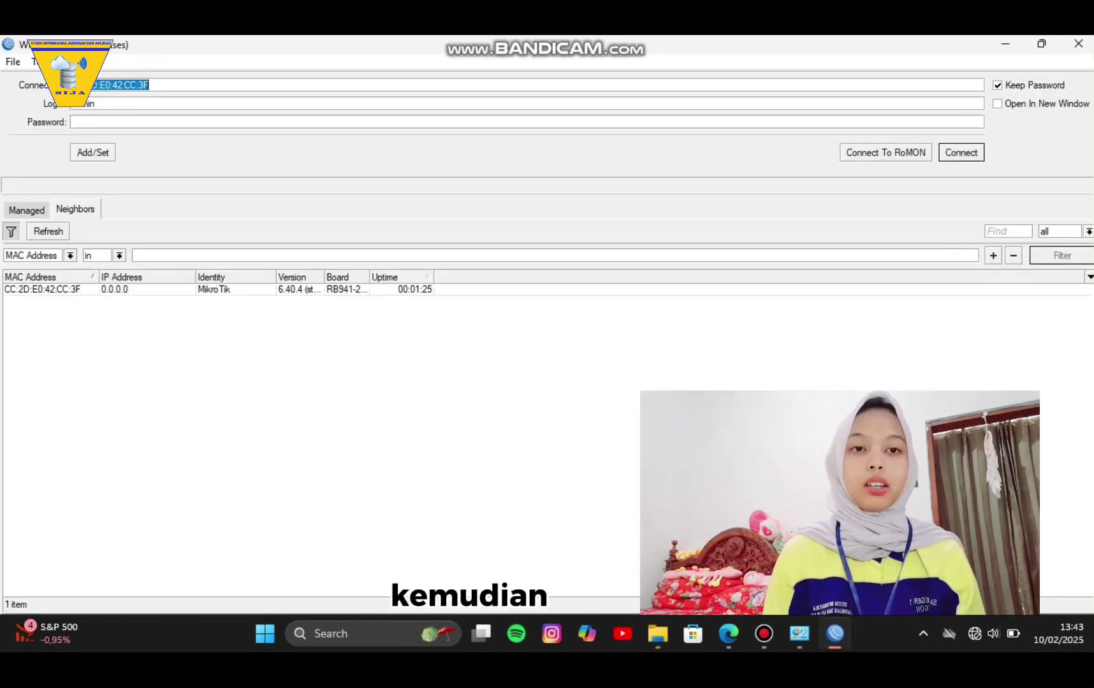
Refresh the neighbor list and log into the discovered MikroTik router by its MAC address.
left_click(48, 231)
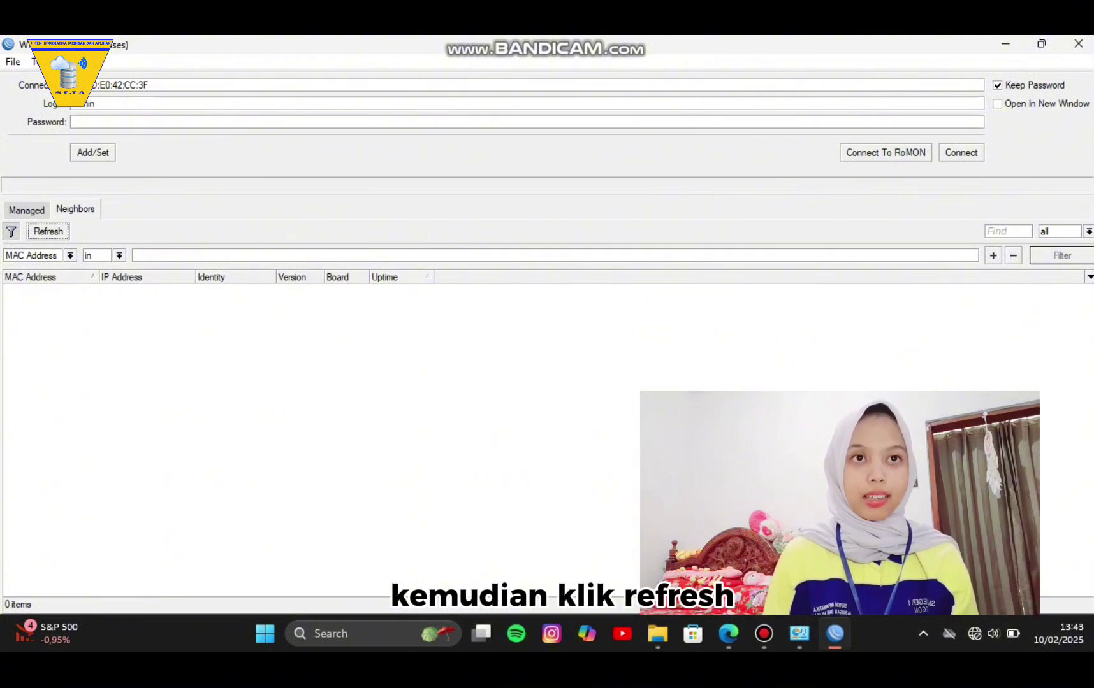
left_click(42, 289)
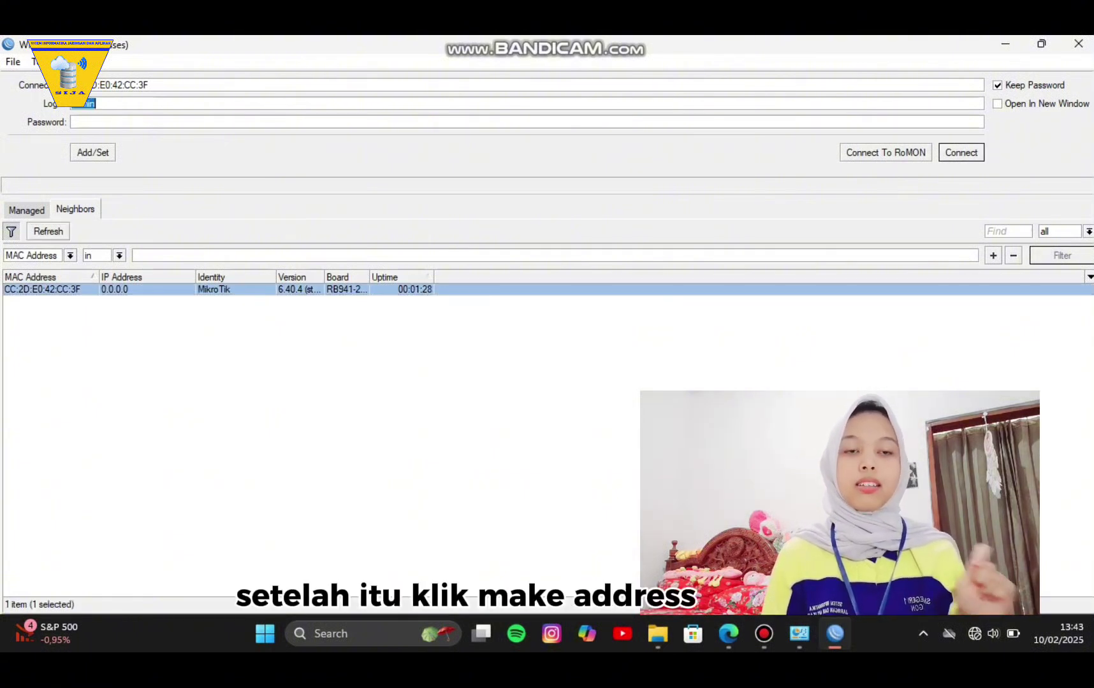
key("Return")
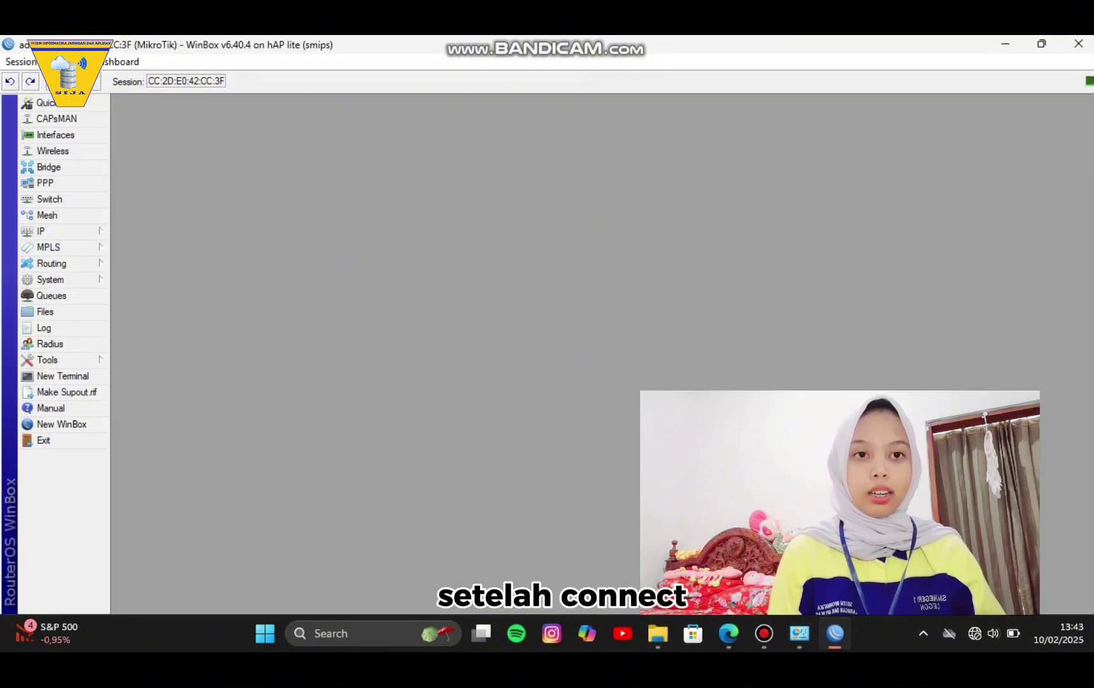
Add a DHCP client on interface ether1 so the router obtains 192.168.3.39.
left_click(62, 231)
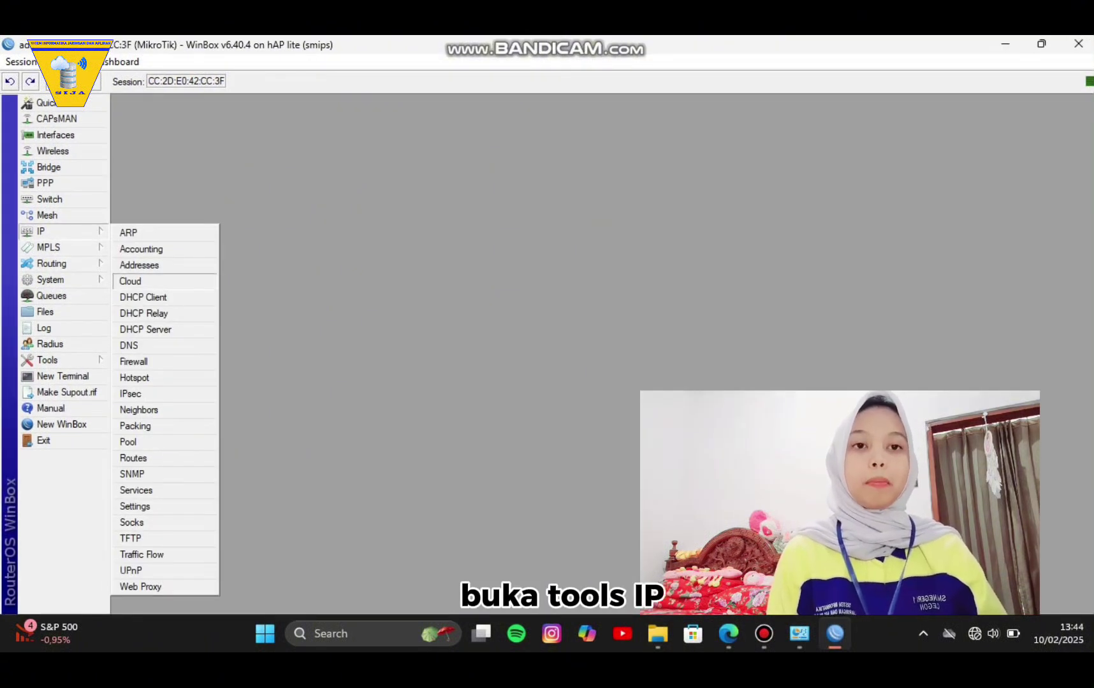
left_click(143, 297)
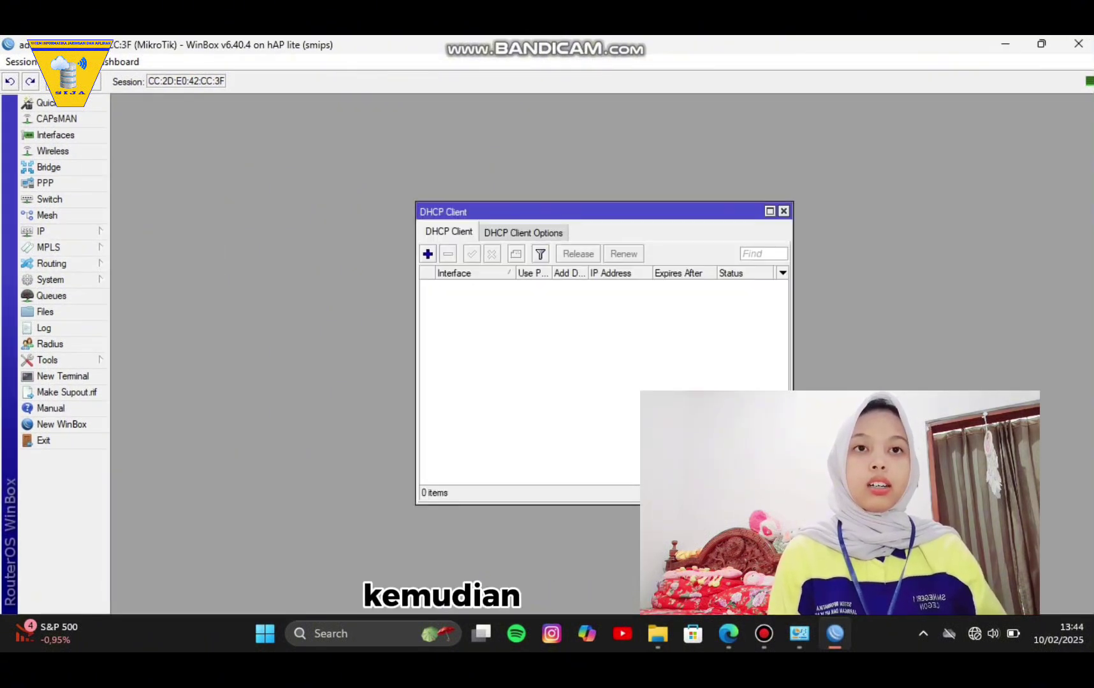
left_click(428, 254)
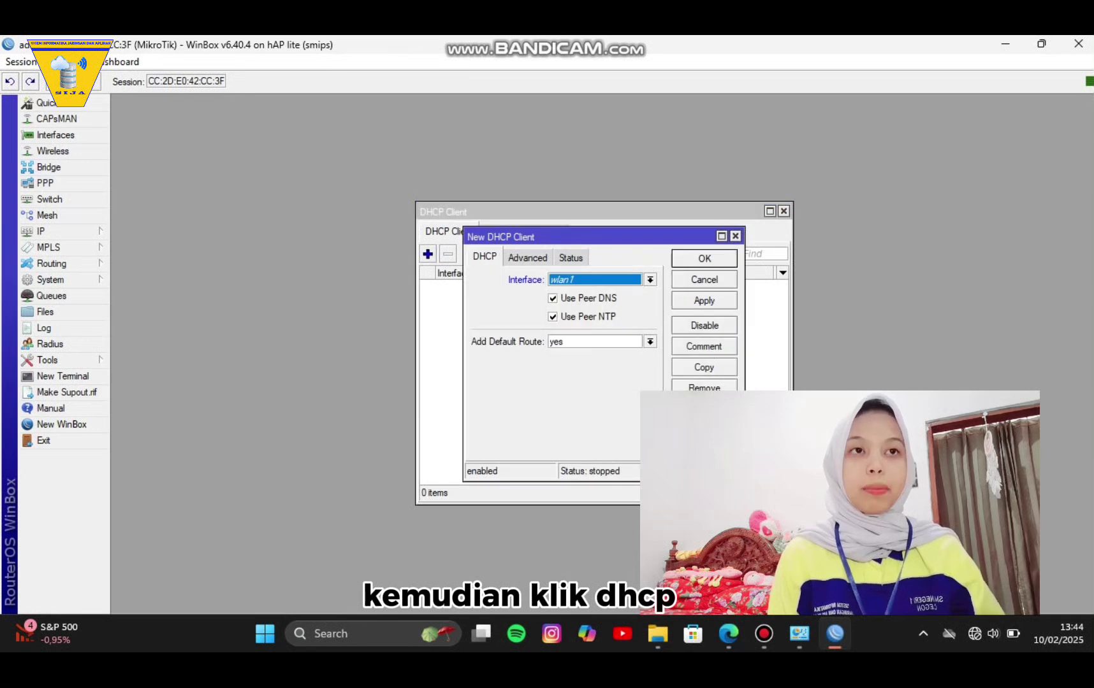
left_click(649, 279)
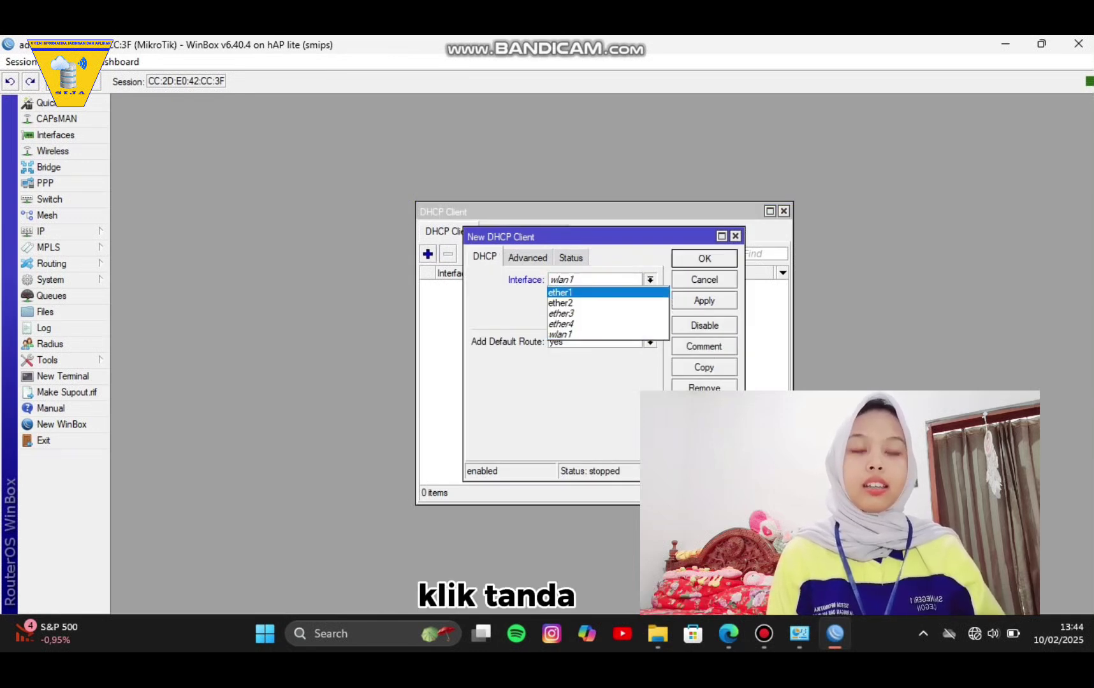
left_click(561, 292)
left_click(704, 300)
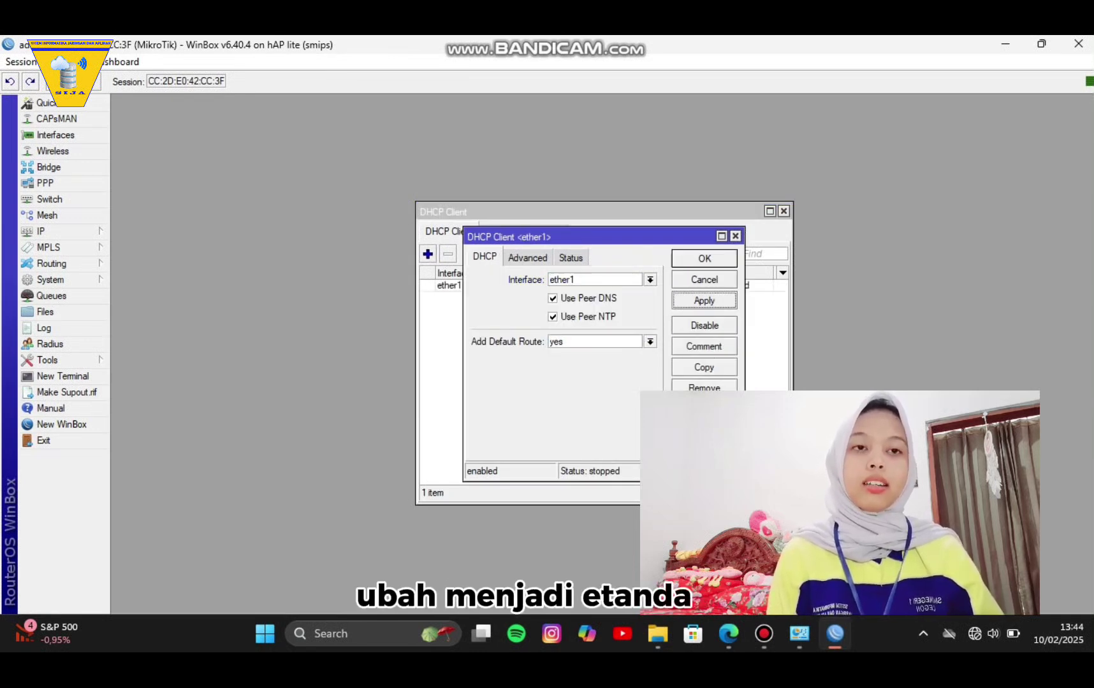
left_click(704, 258)
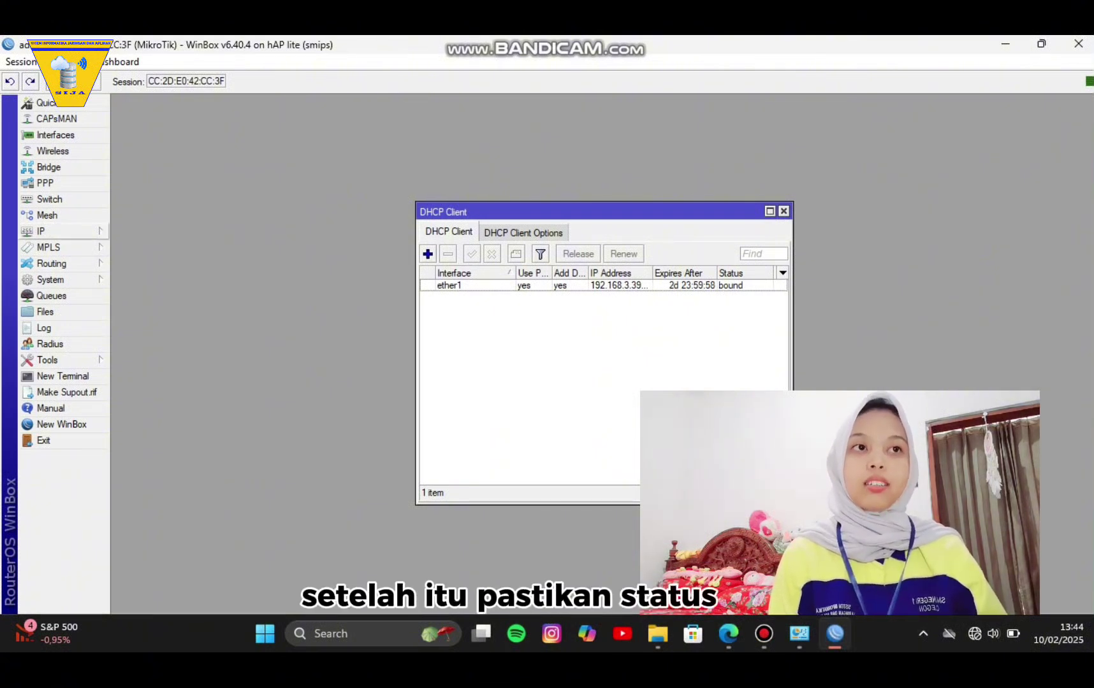
left_click(41, 231)
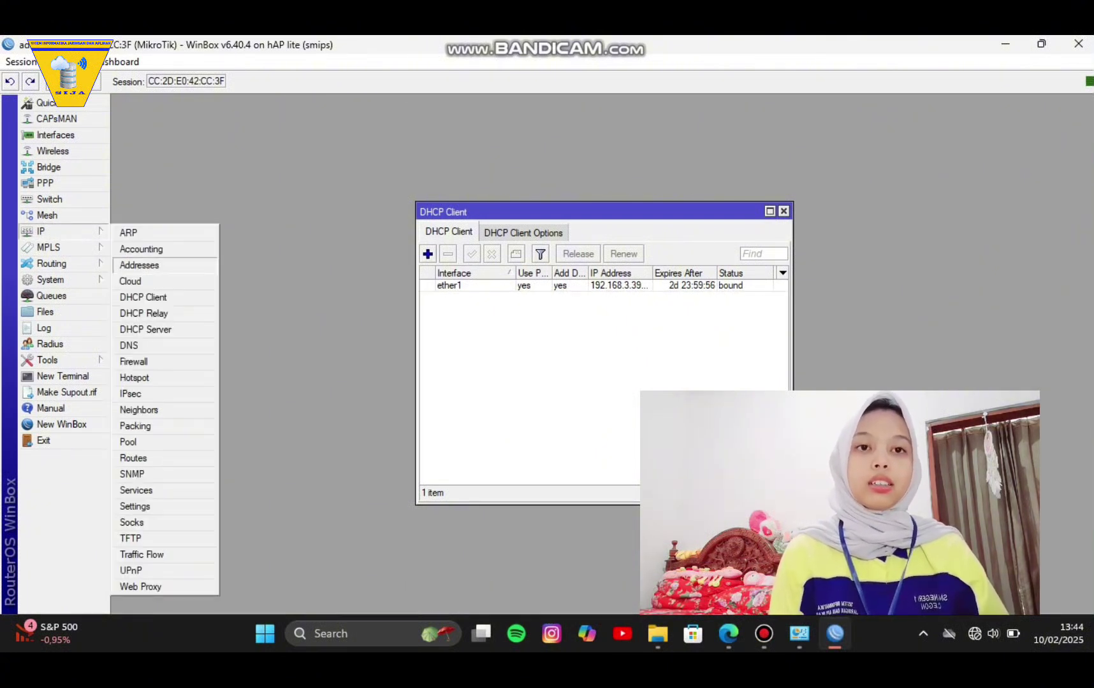
Add the IP address 192.168.4.1/24 on interface ether2.
left_click(147, 265)
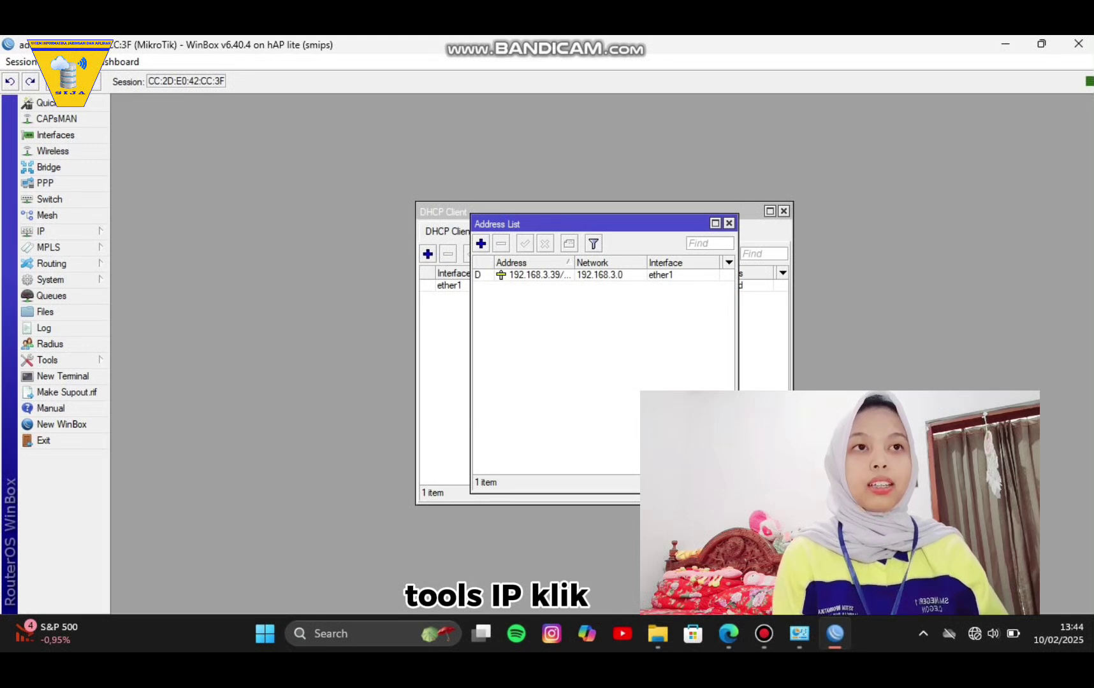
left_click(481, 244)
type("1")
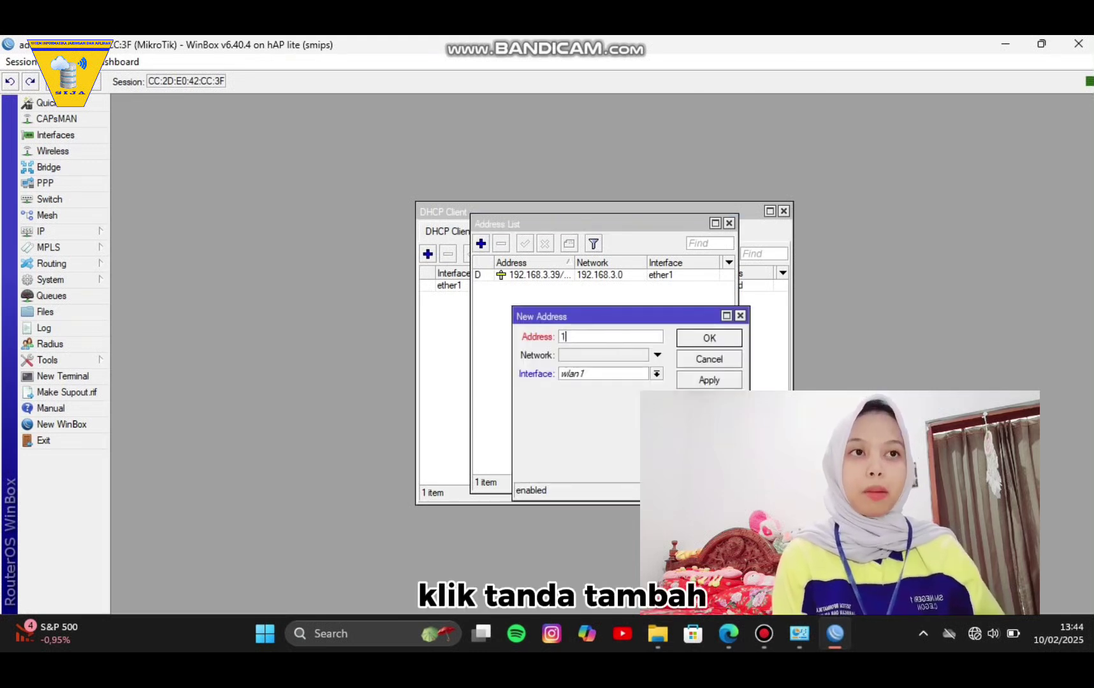
type("92.16")
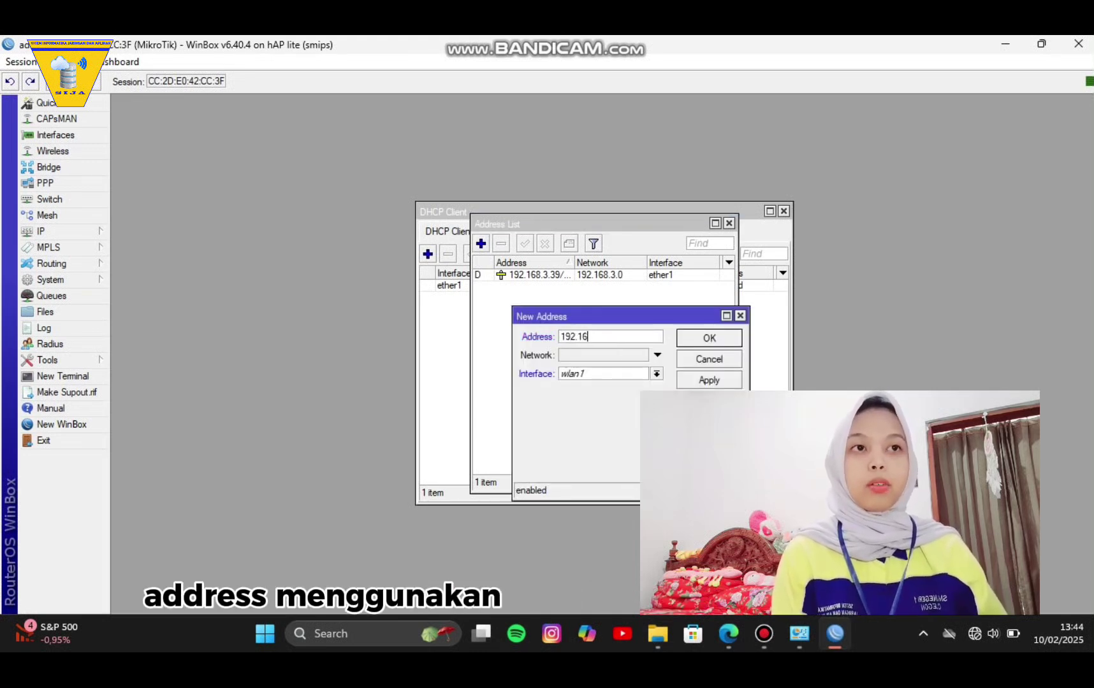
type("8.4")
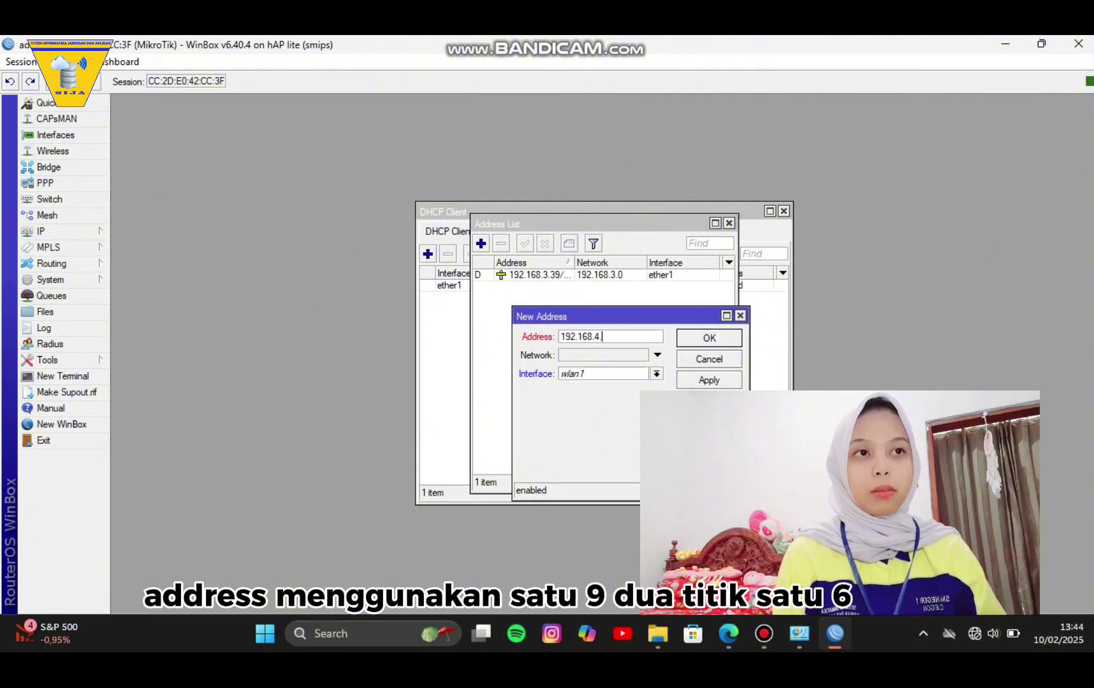
type(".1/24")
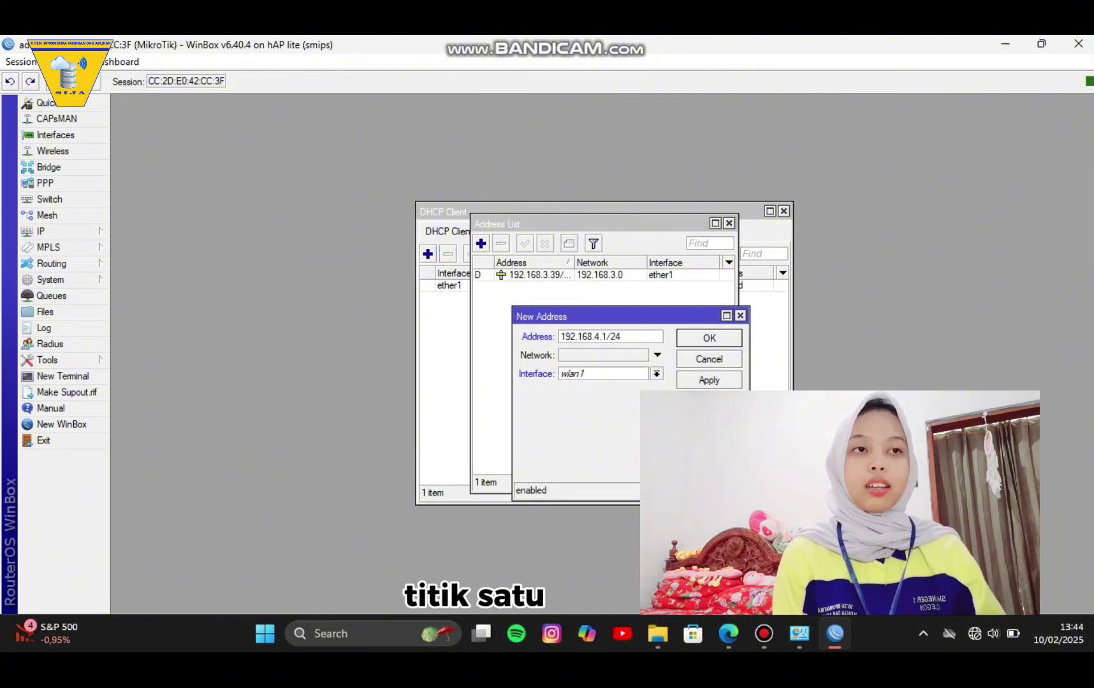
left_click(656, 373)
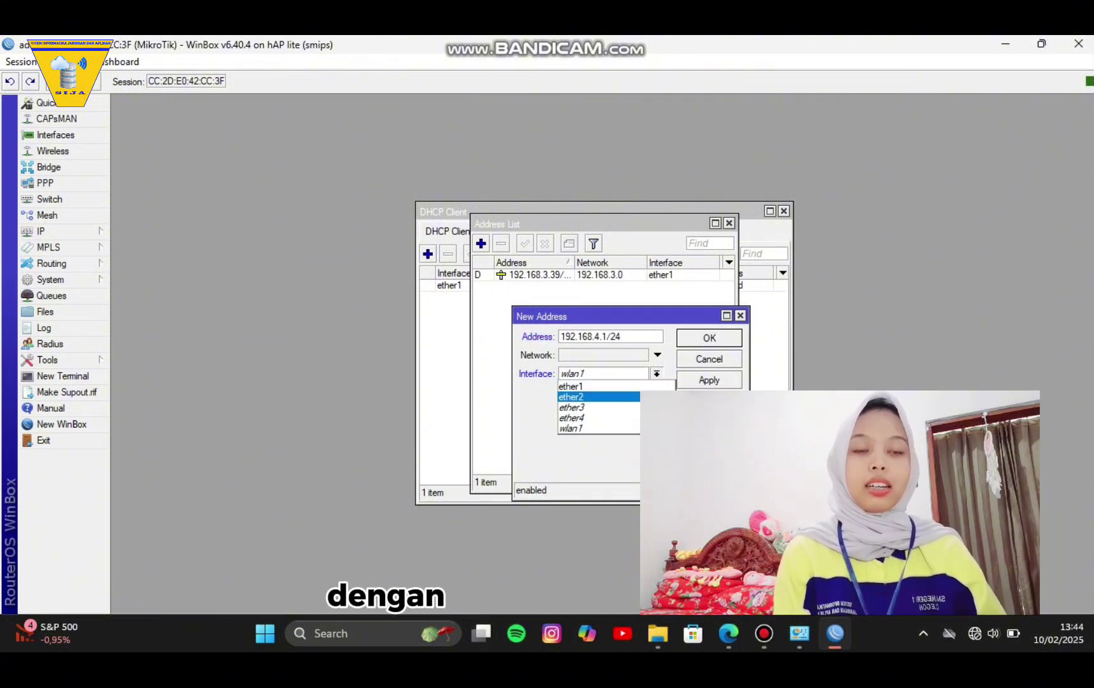
left_click(586, 395)
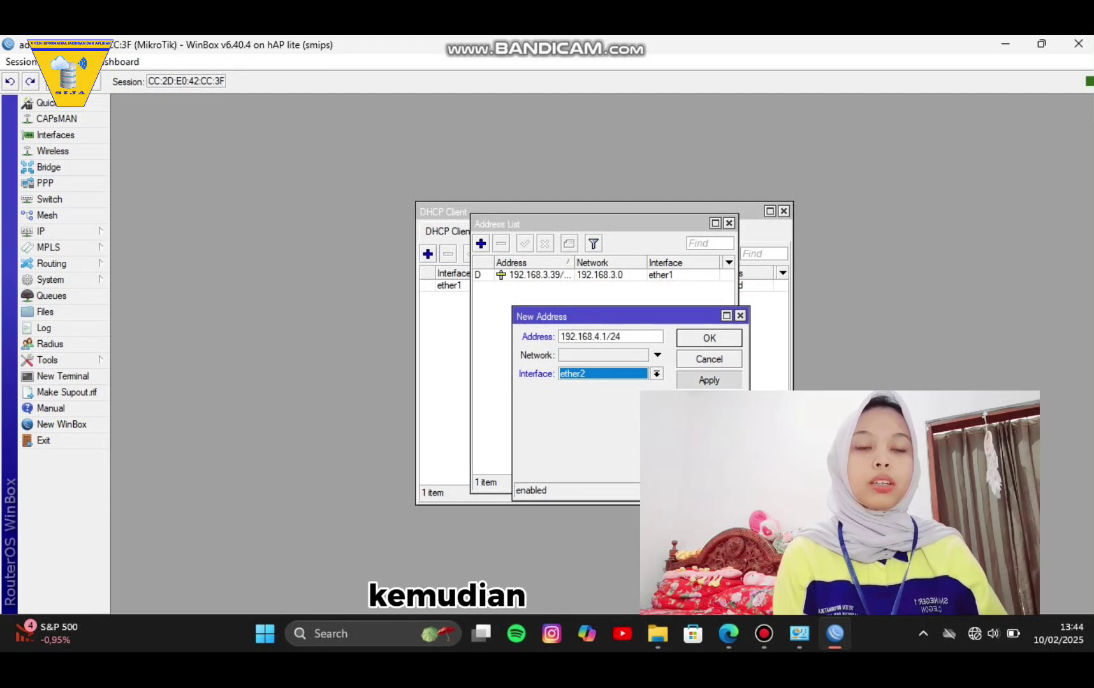
left_click(709, 381)
left_click(709, 338)
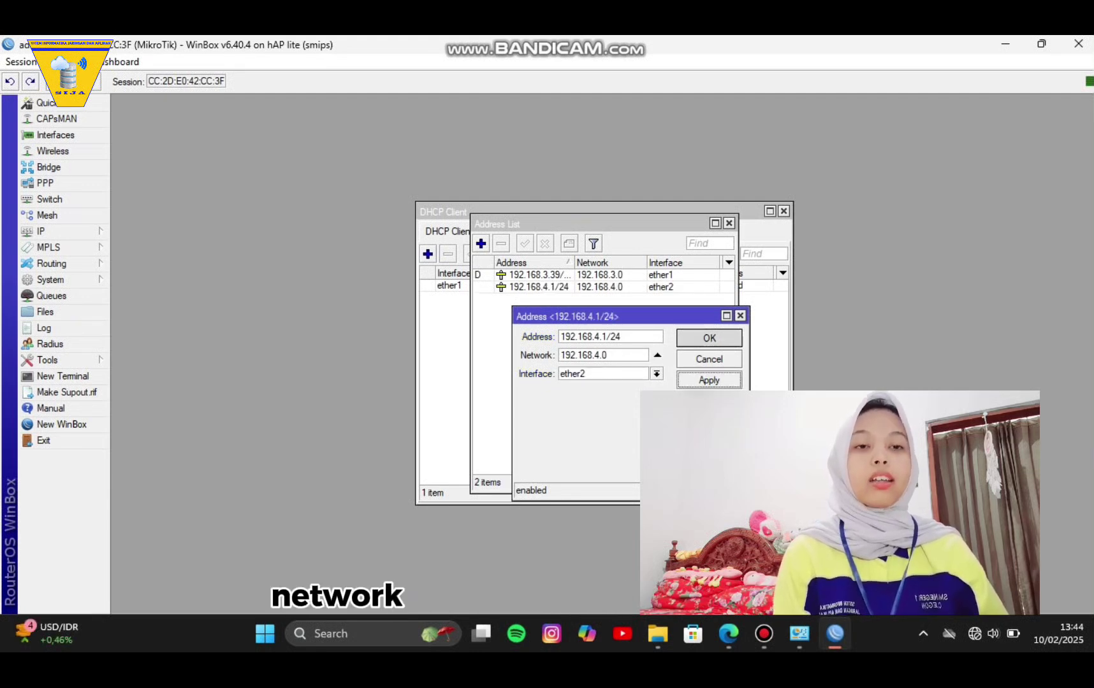
Add a second IP address, 192.168.5.1/24, on interface wlan1.
left_click(480, 243)
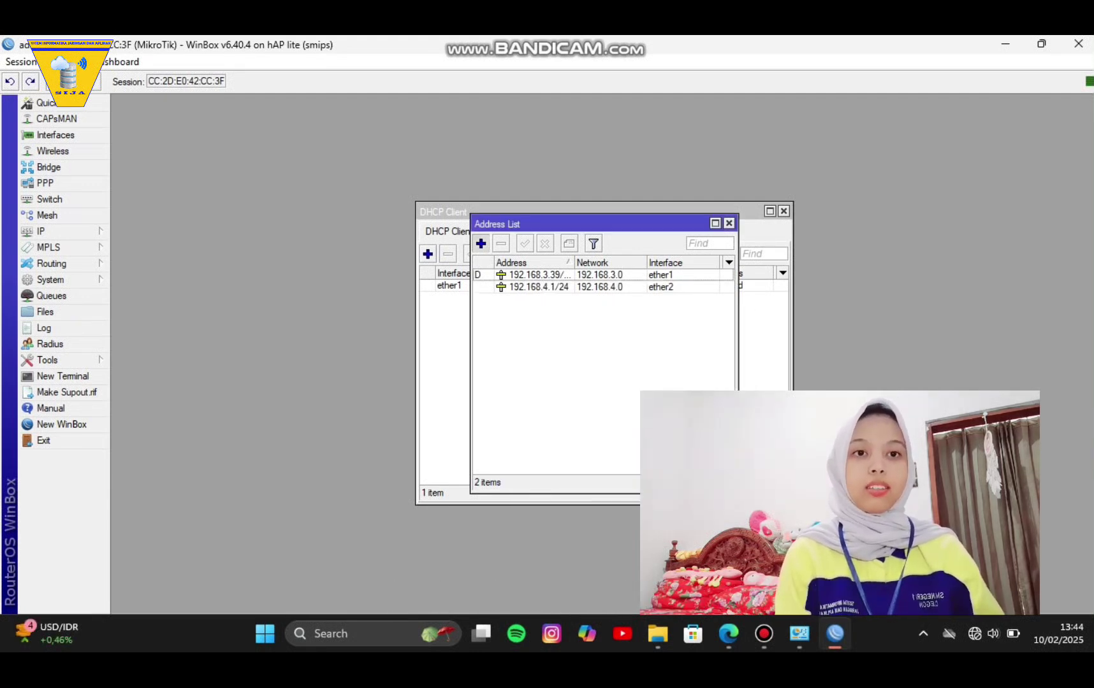
type("192")
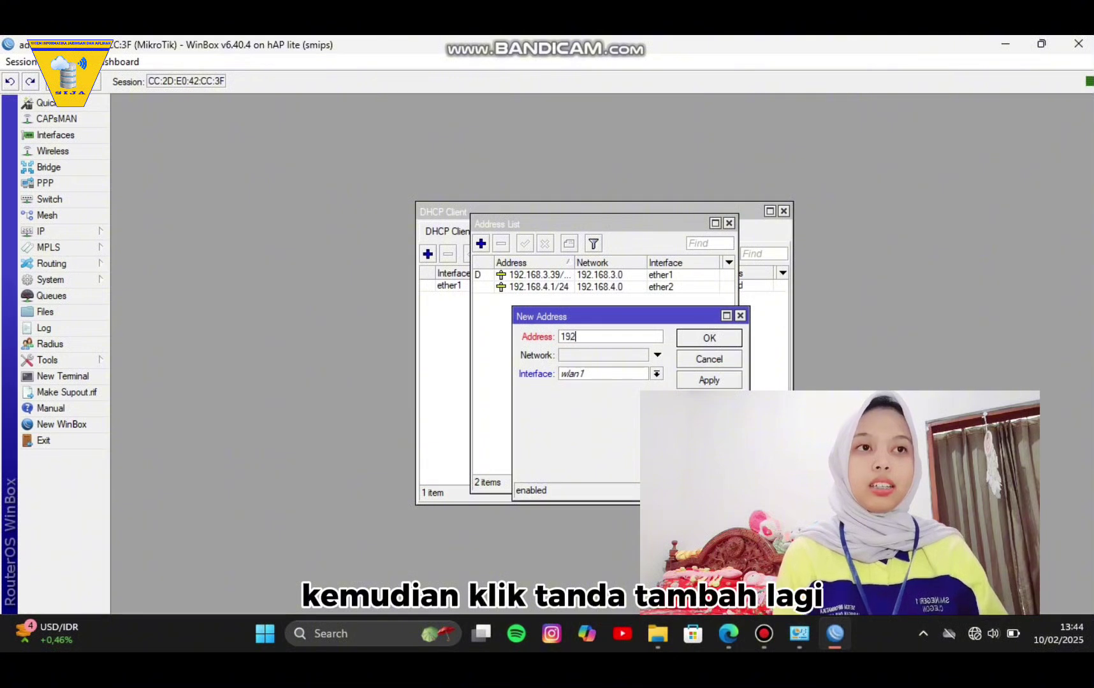
type(".1")
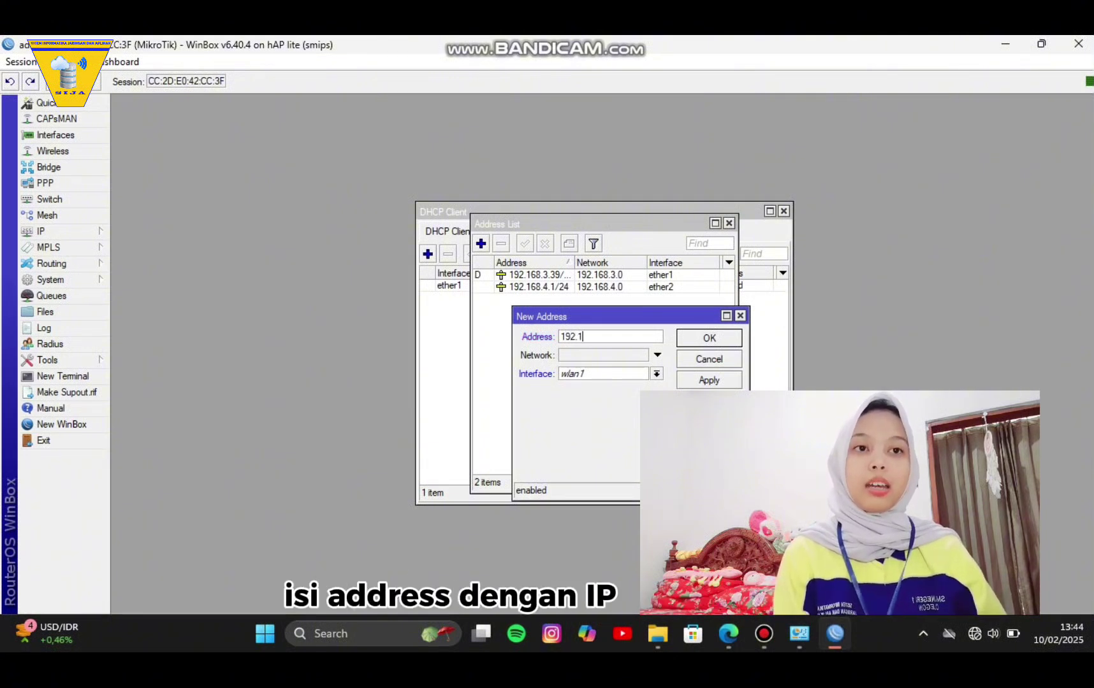
type("68.")
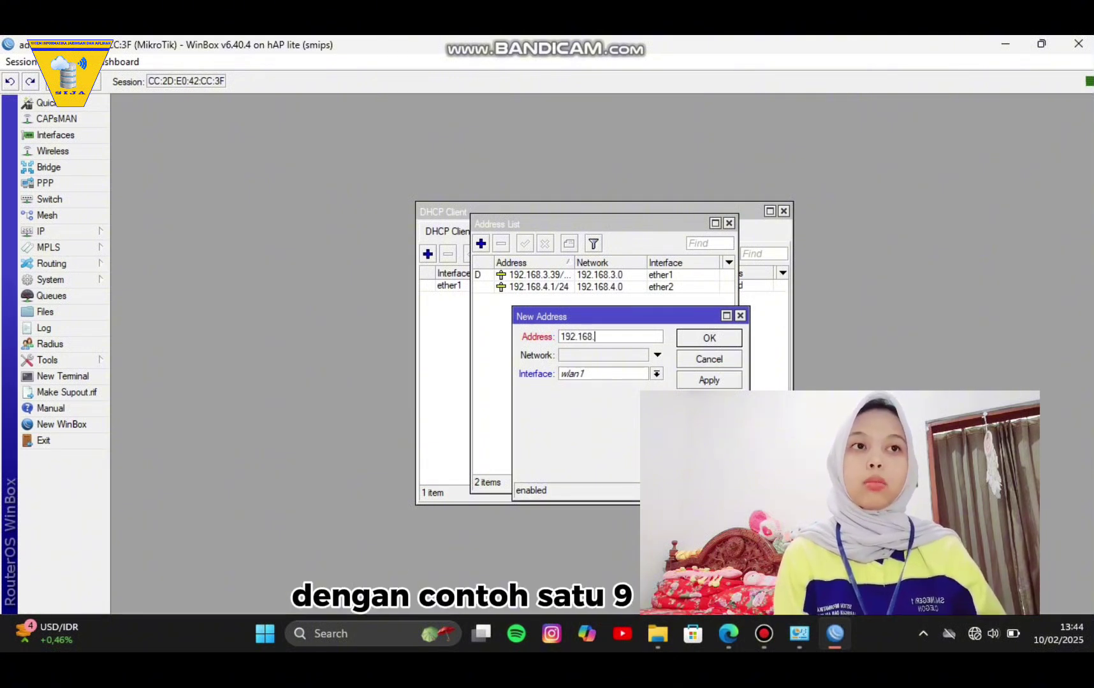
type("5.1/")
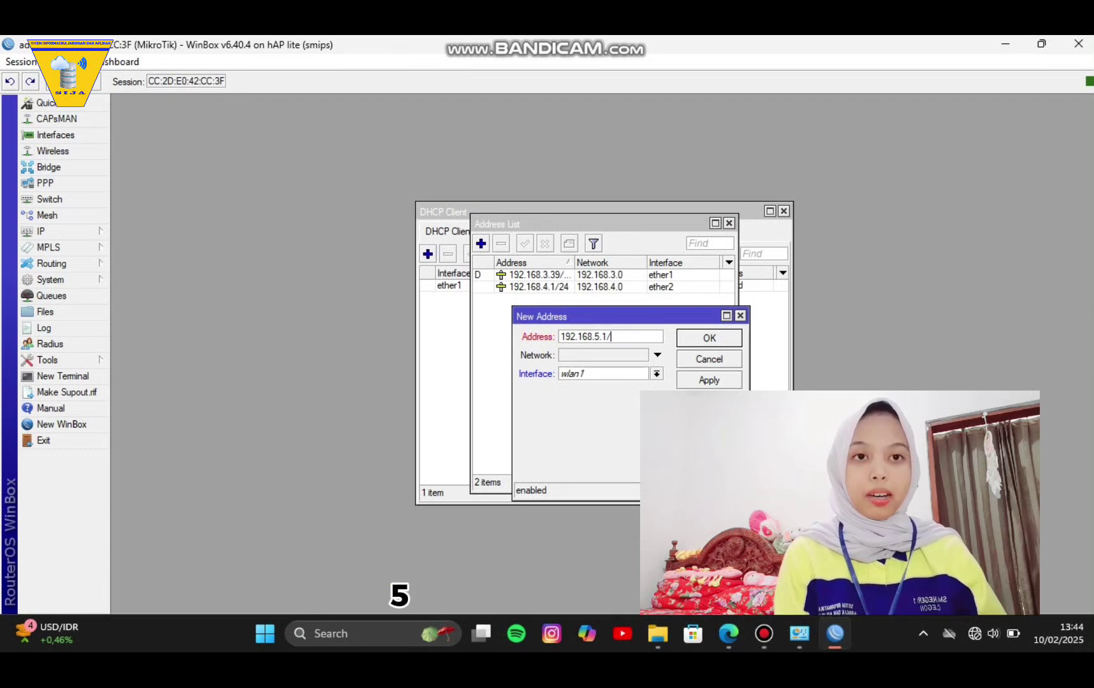
type("24")
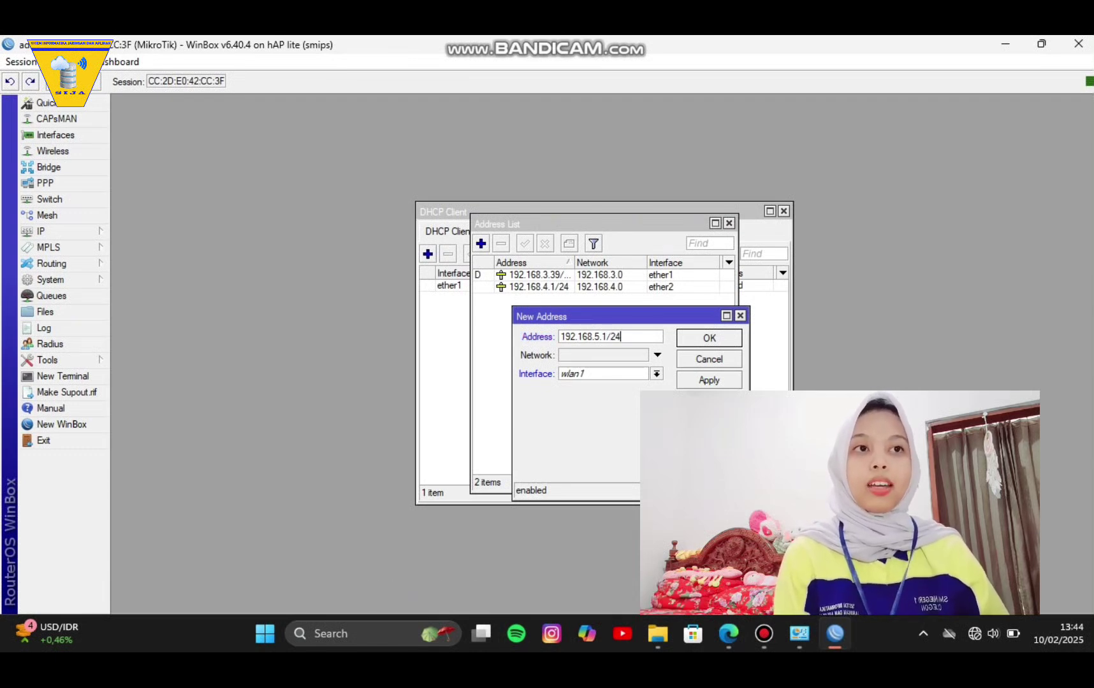
left_click(708, 380)
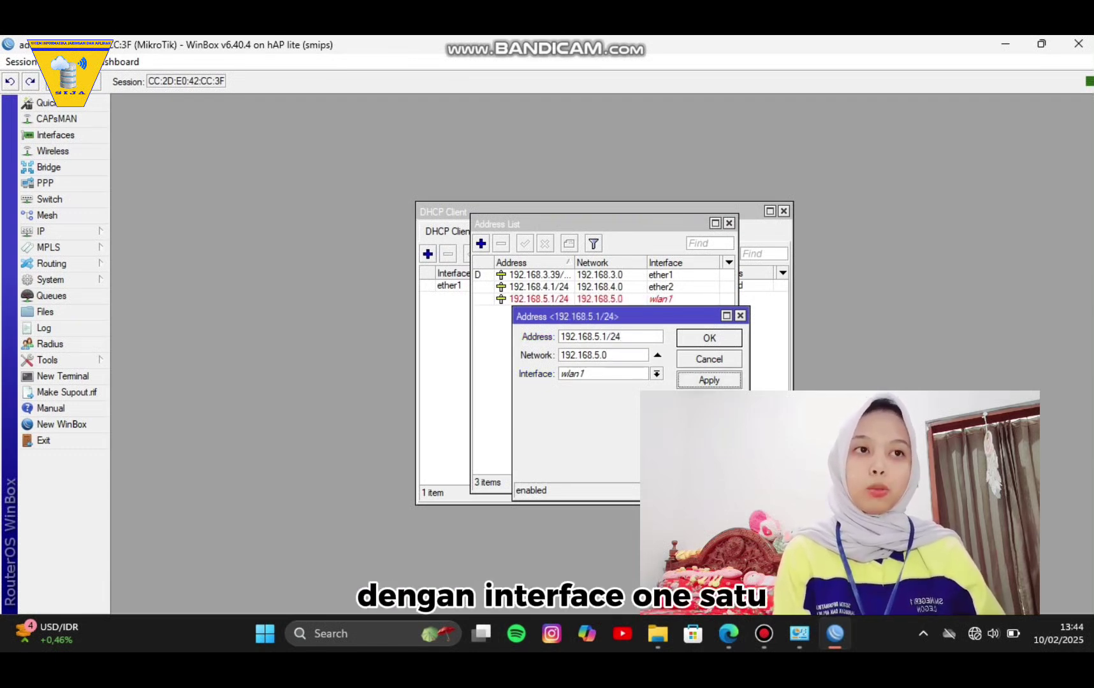
left_click(709, 338)
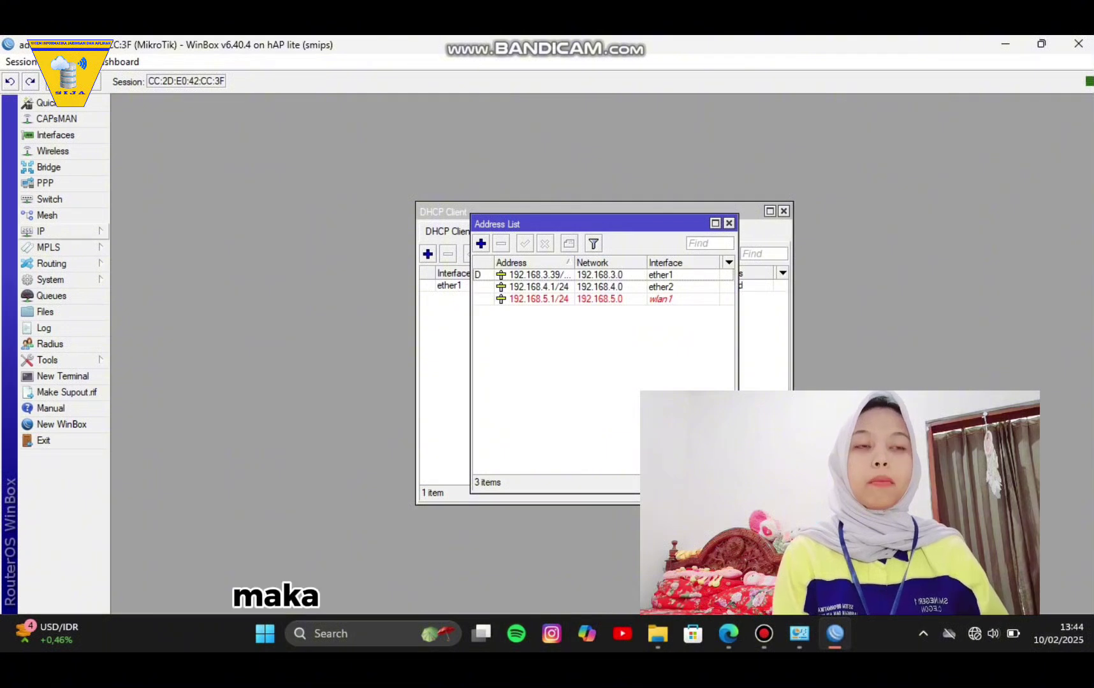
left_click(40, 230)
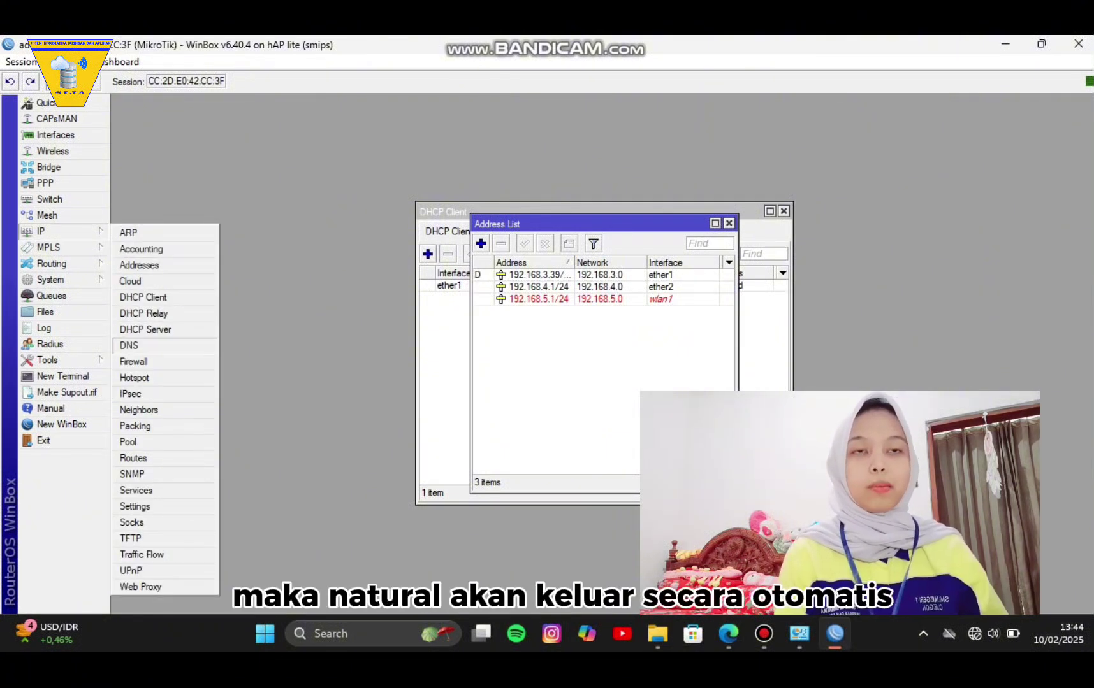
Enter DNS servers 8.8.8.8 and 8.8.4.4, tick Allow Remote Requests, and apply.
left_click(129, 345)
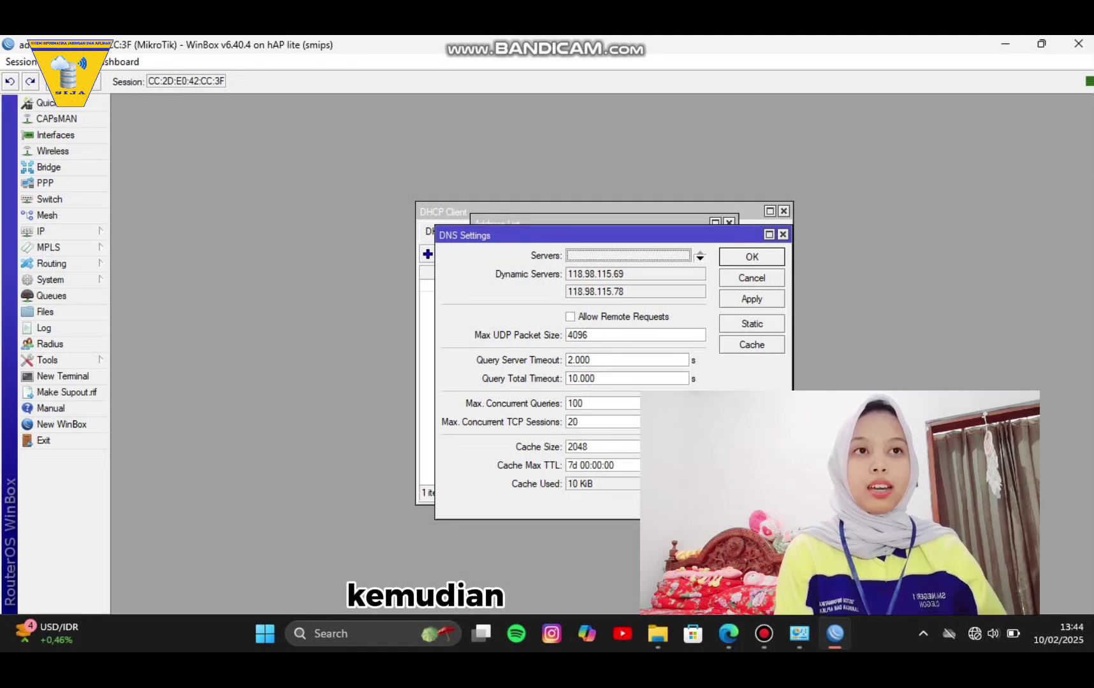
left_click(700, 258)
left_click(699, 258)
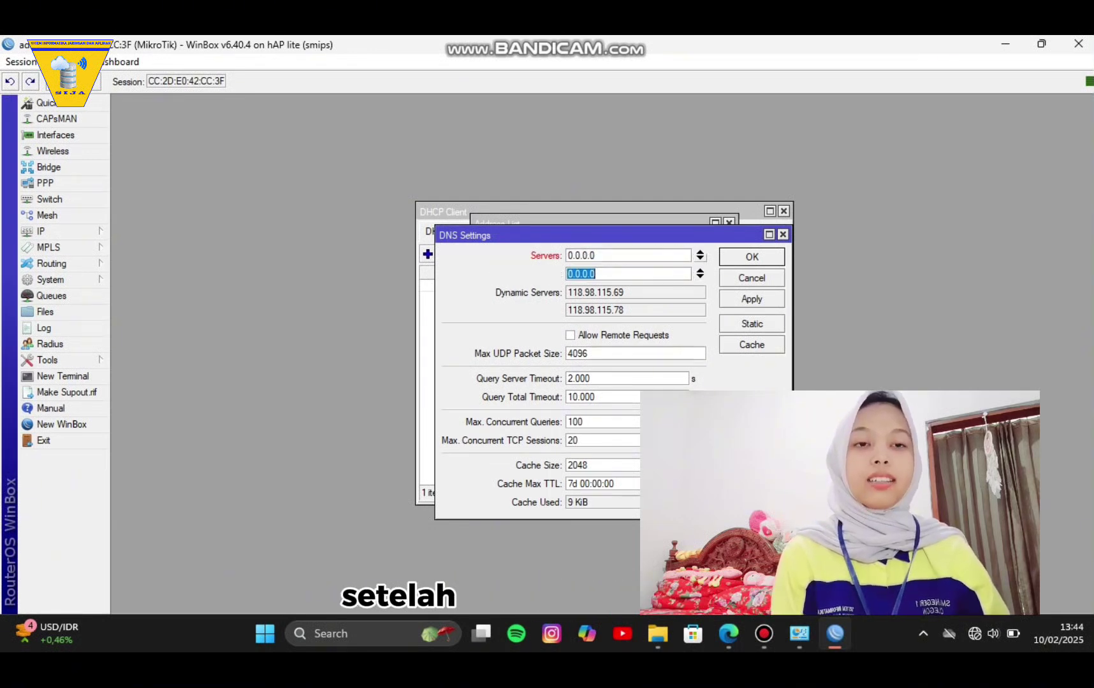
left_click(628, 255)
type("8")
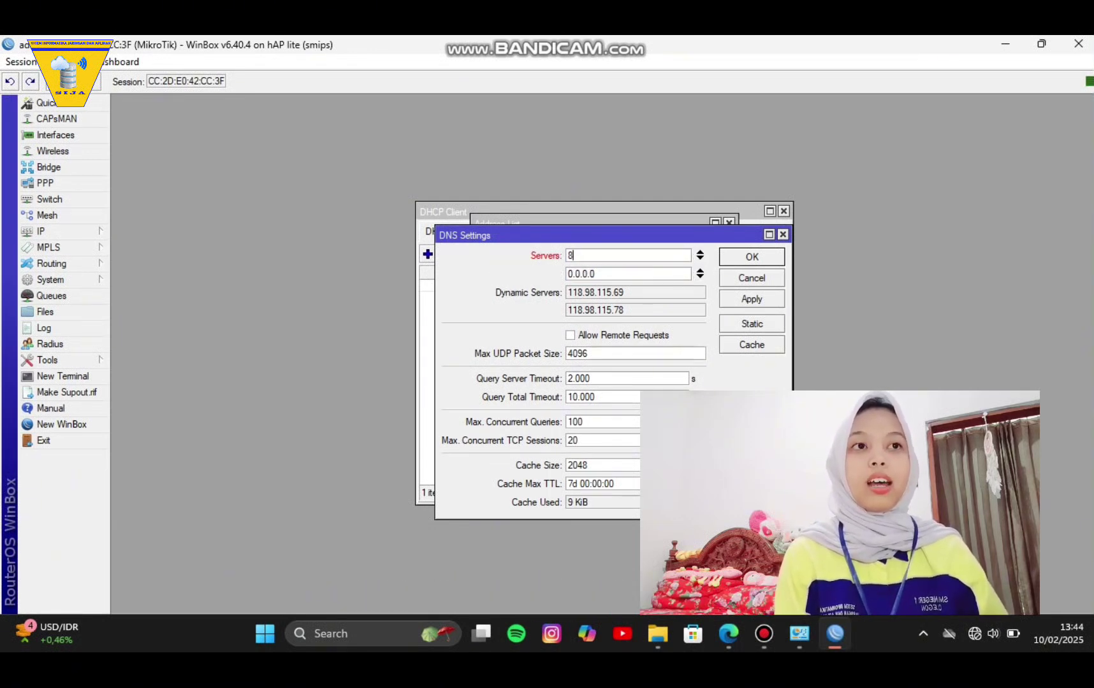
type(".8.88")
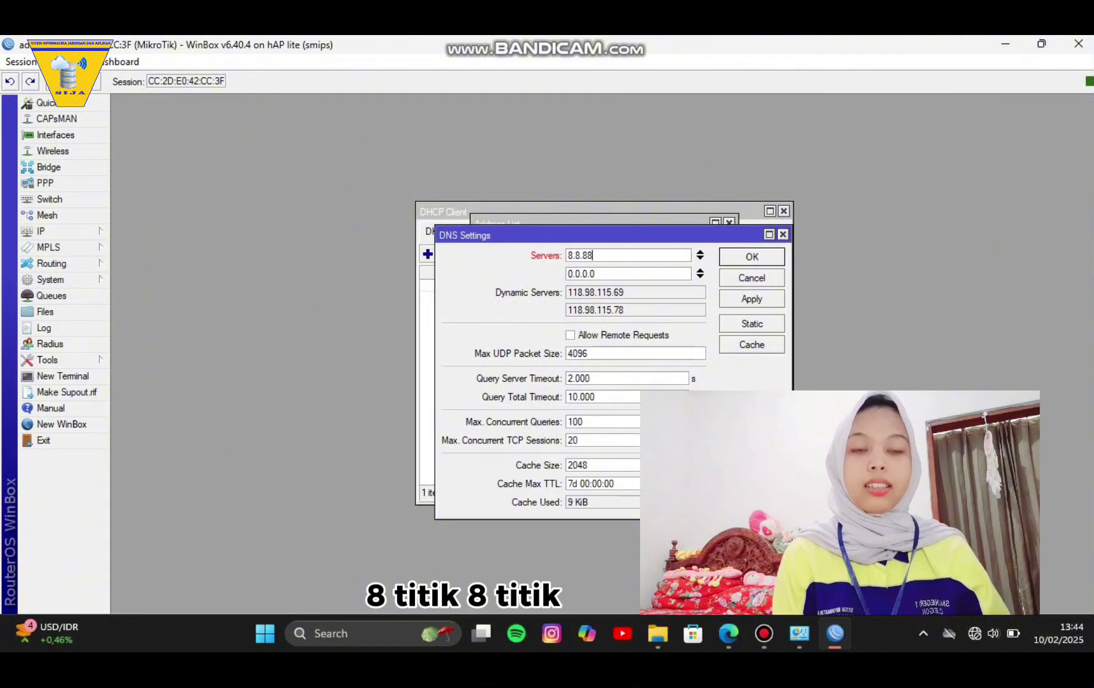
type(".8")
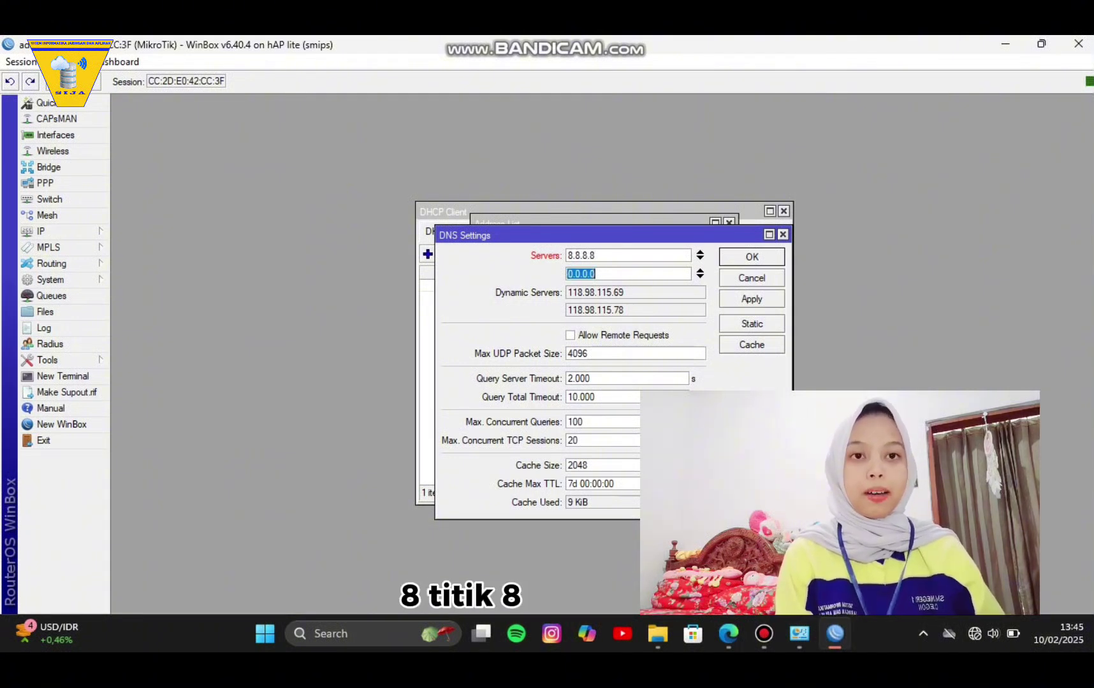
type("8.8")
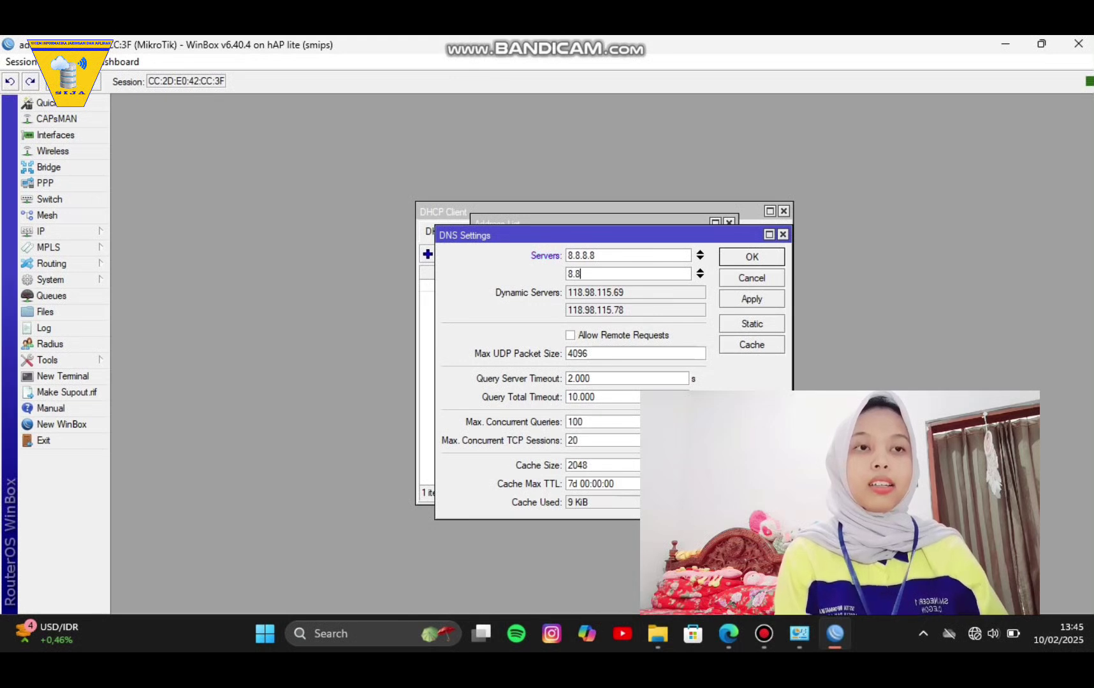
type(".4.4")
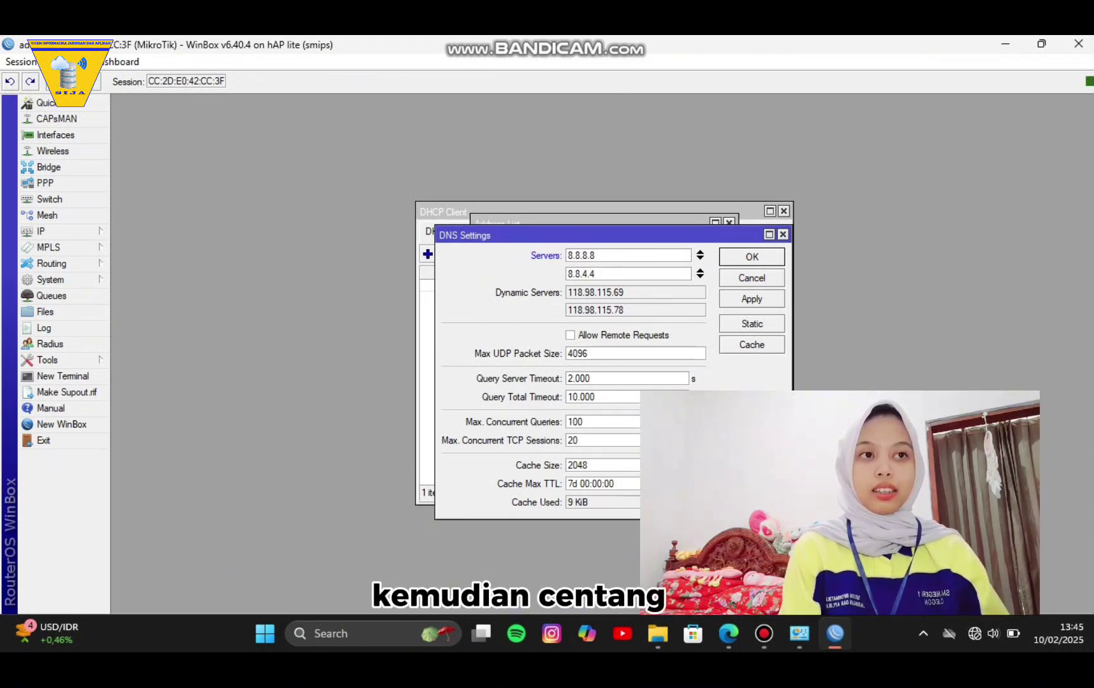
left_click(570, 336)
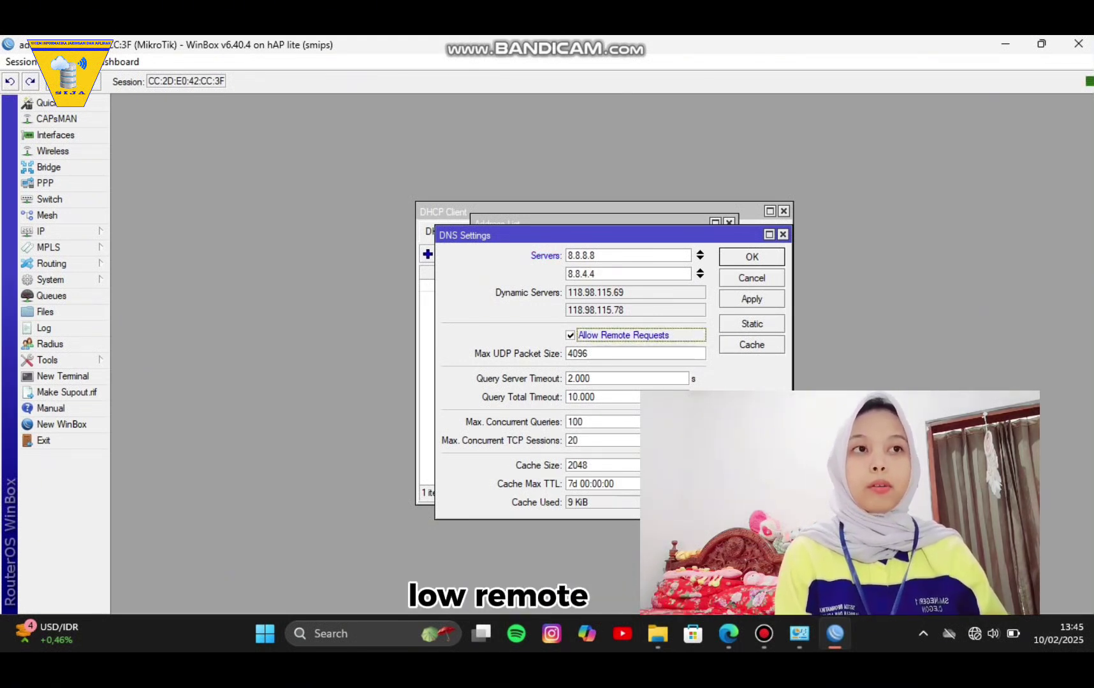
left_click(752, 299)
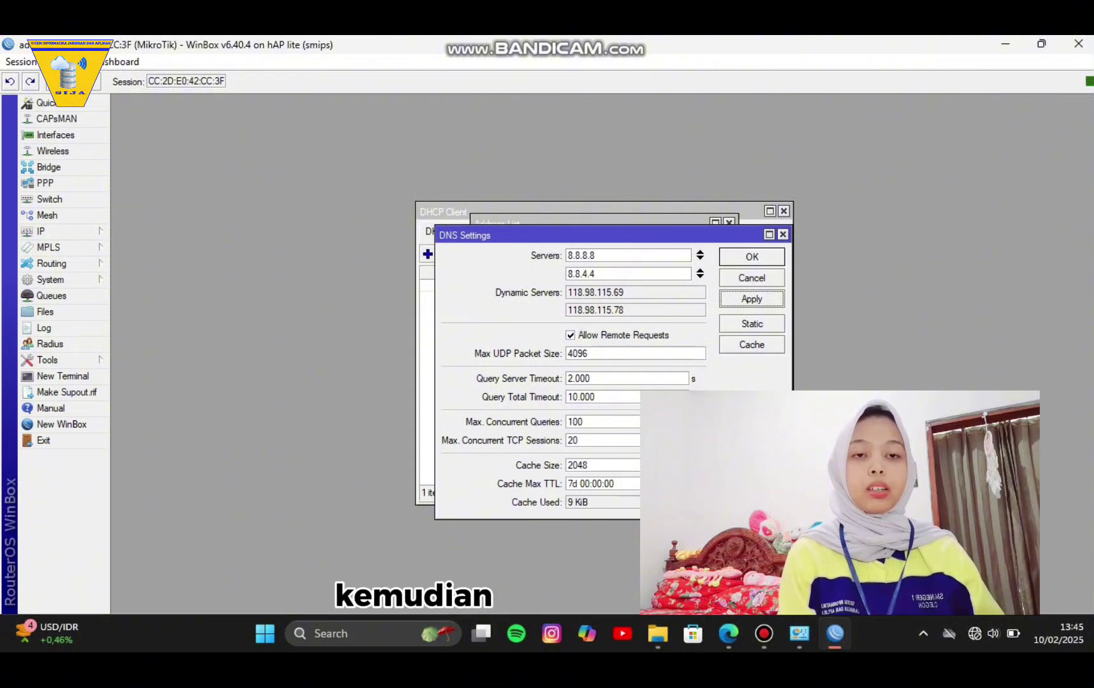
left_click(751, 299)
left_click(751, 256)
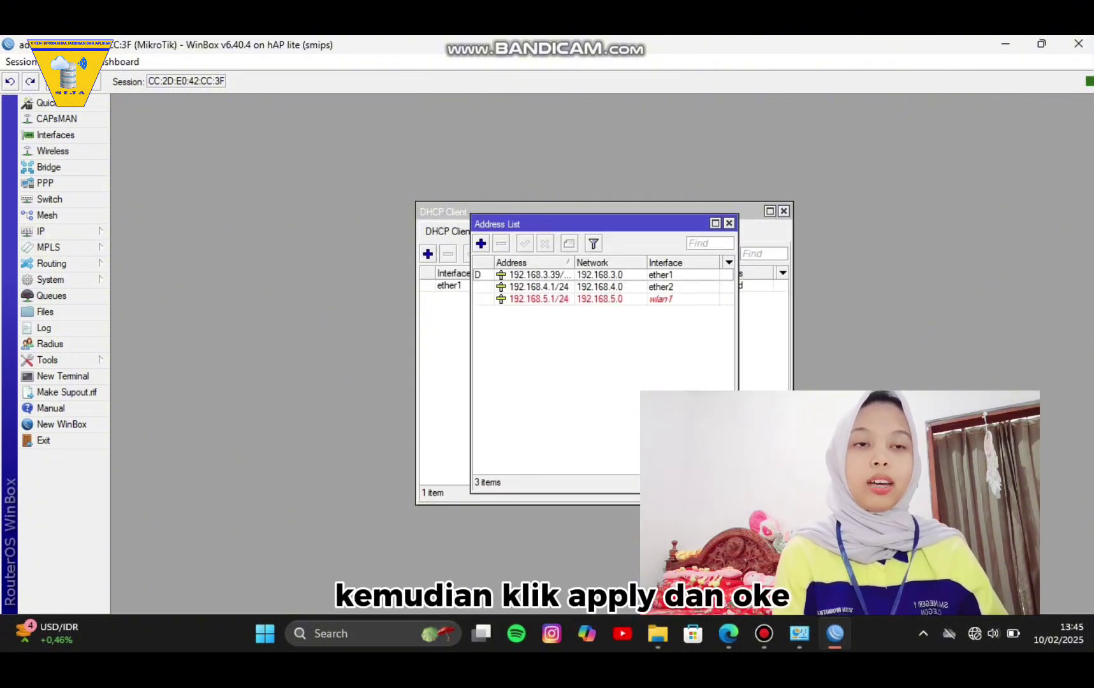
left_click(50, 232)
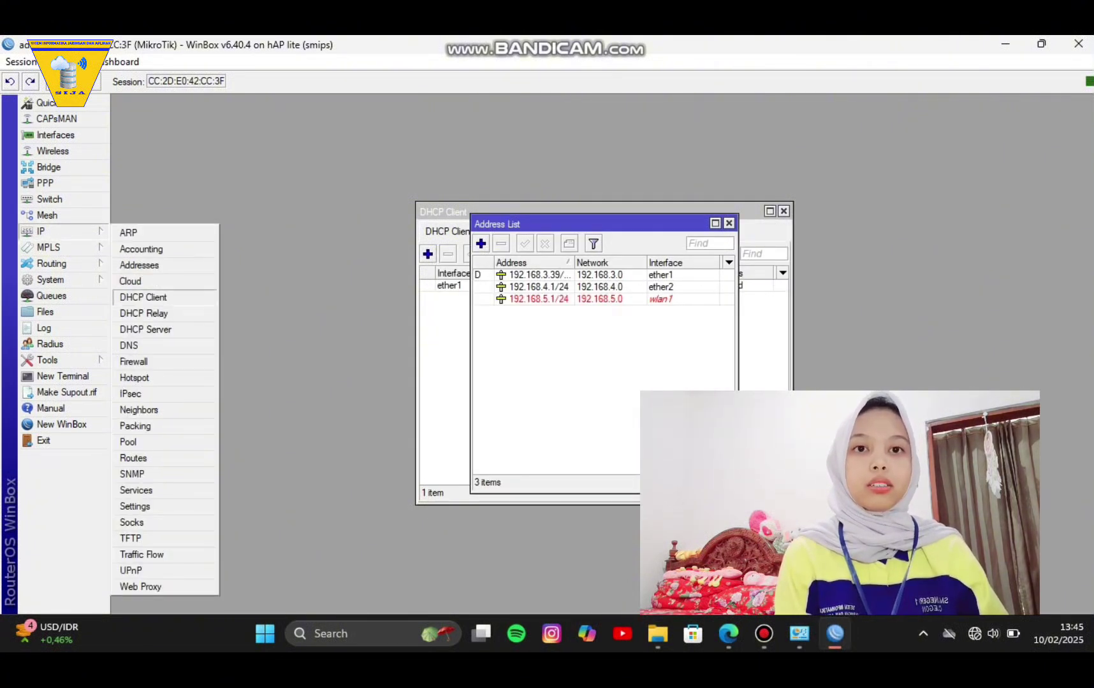
Start DHCP Setup on ether2, accepting the 192.168.4.0/24 address space and gateway.
left_click(145, 329)
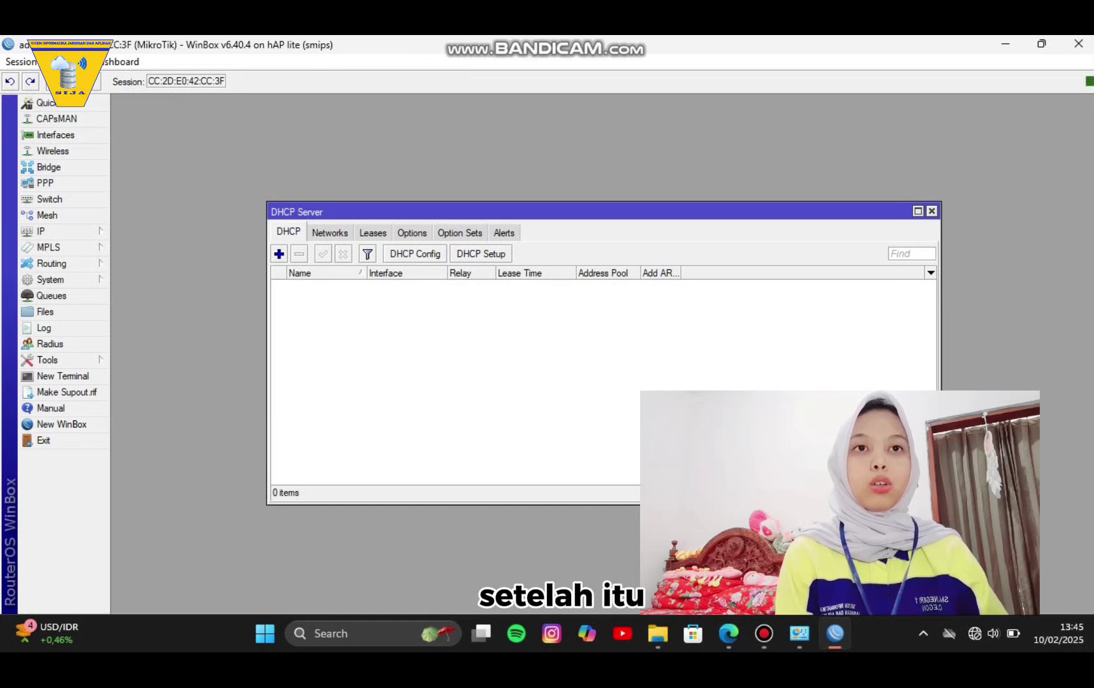
left_click(481, 254)
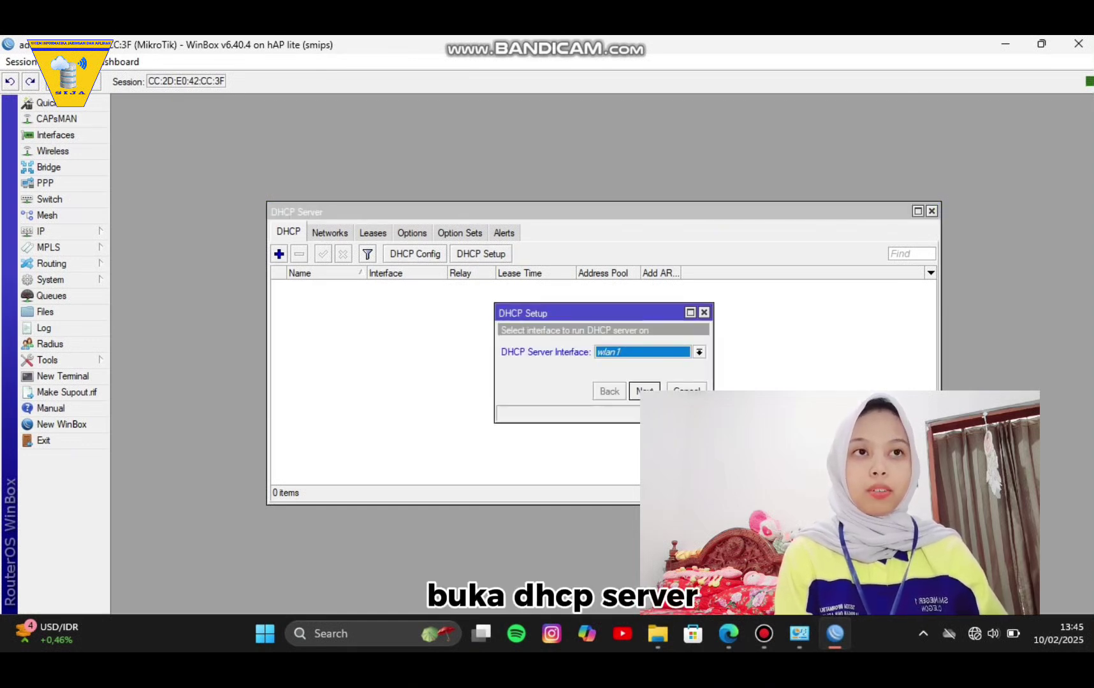
left_click(699, 352)
key("Return")
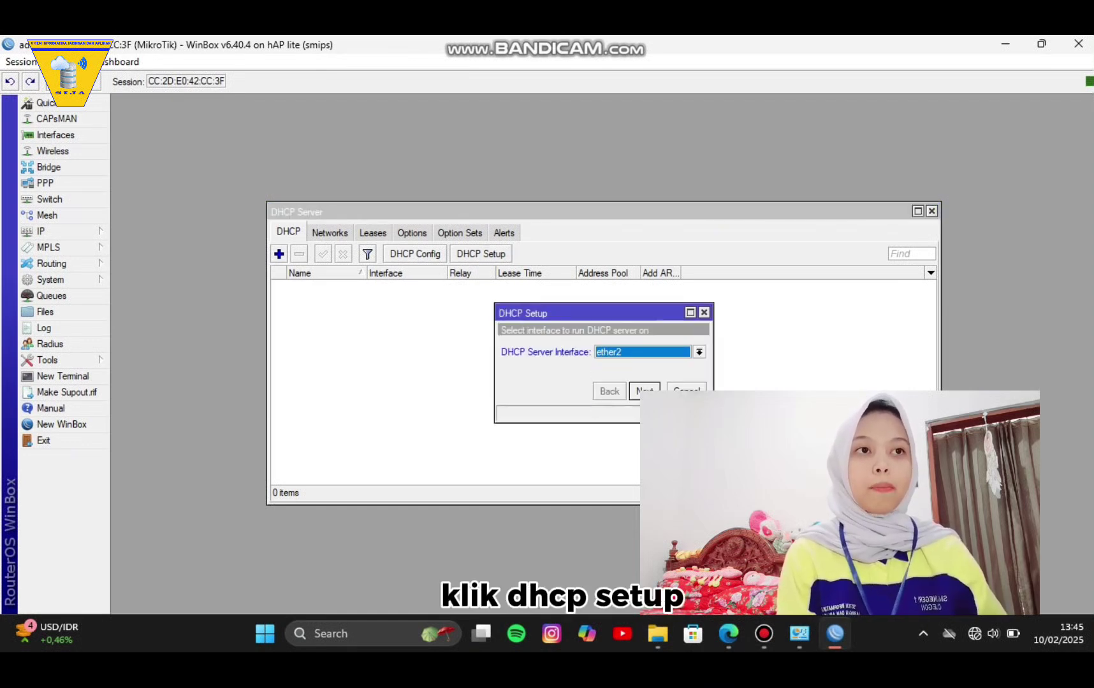
key("Return")
key("Return")
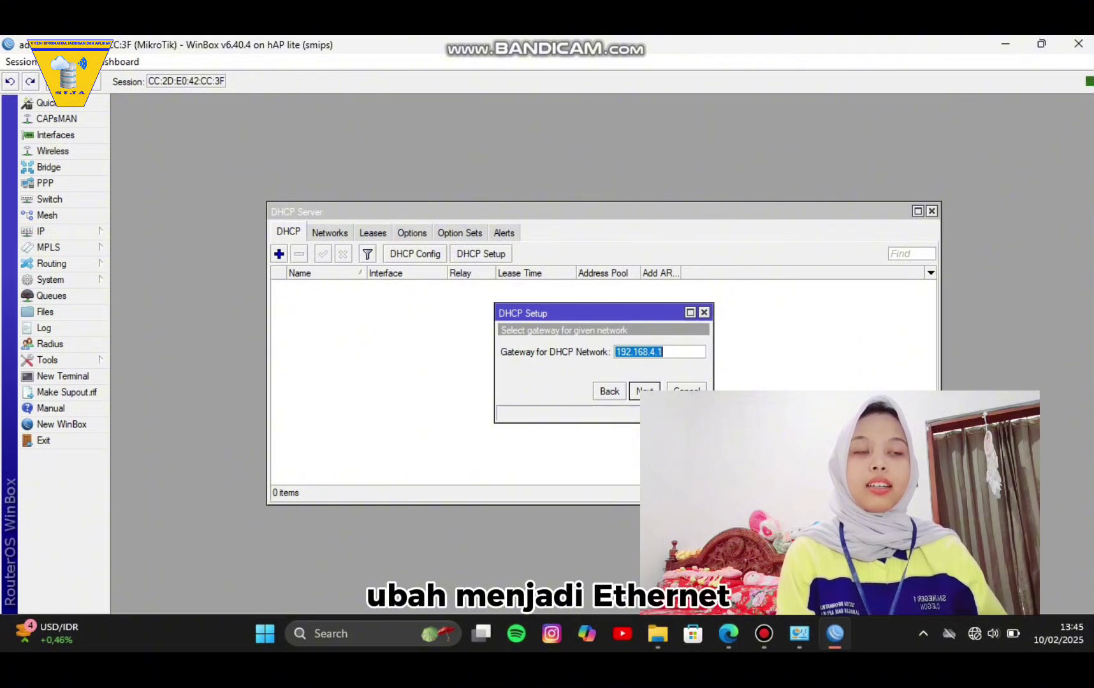
key("Return")
key("Return")
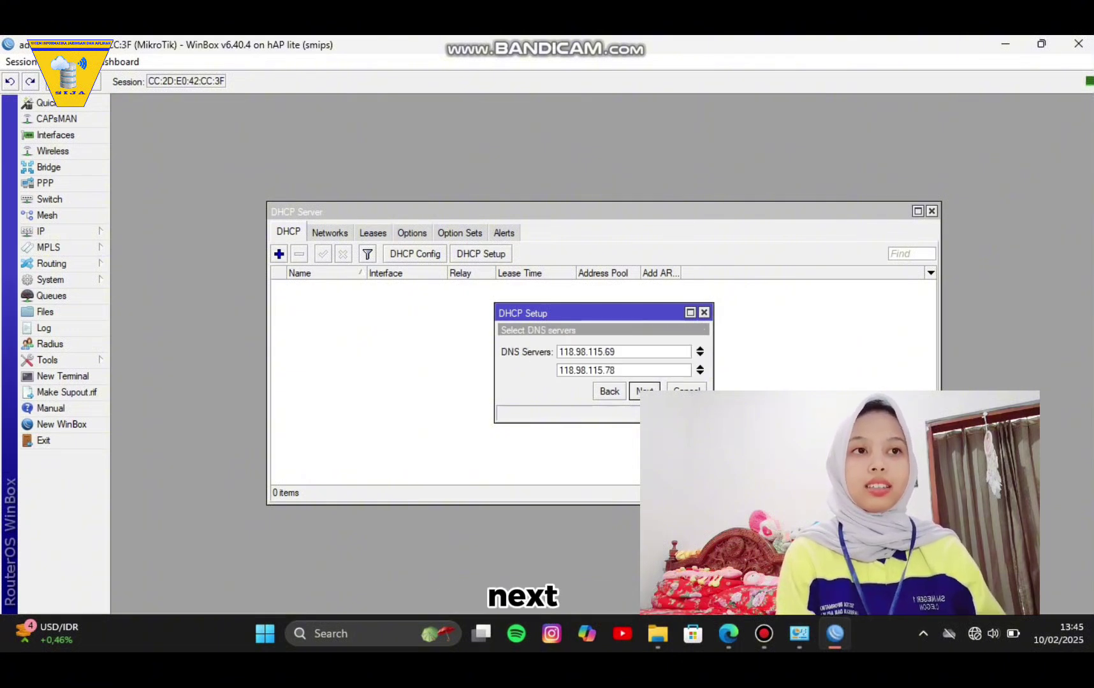
Set the DHCP DNS servers to 8.8.8.8 and 8.8.4.4, keep the 00:10:00 lease, and finish.
key("ctrl+a")
key("BackSpace")
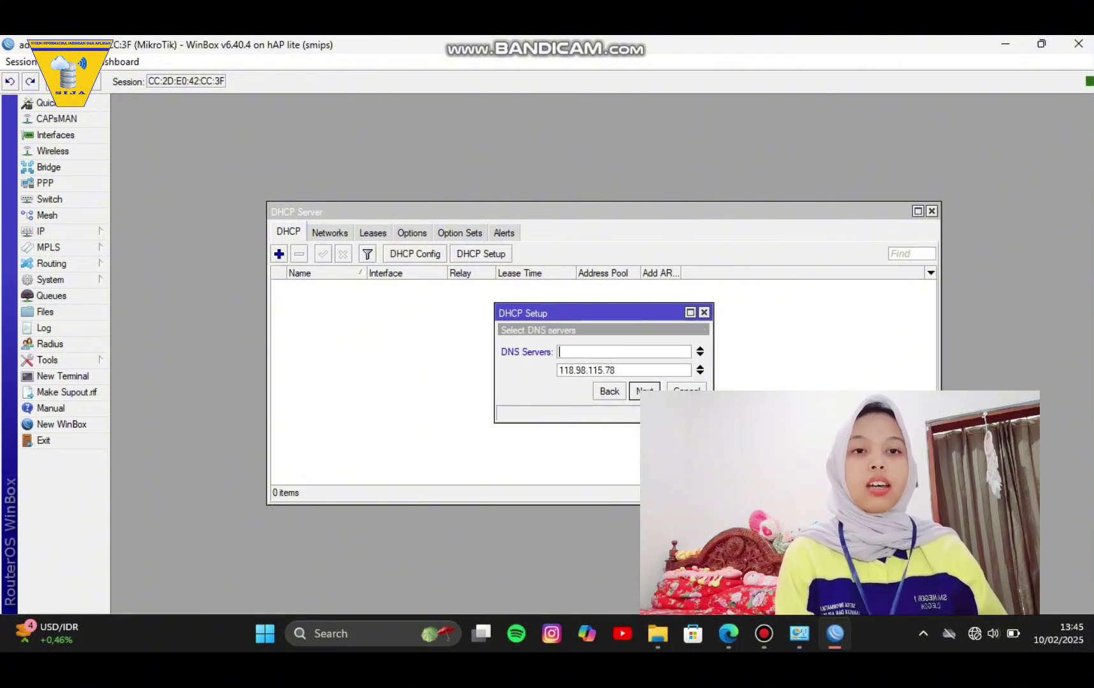
type("8.8.8.8")
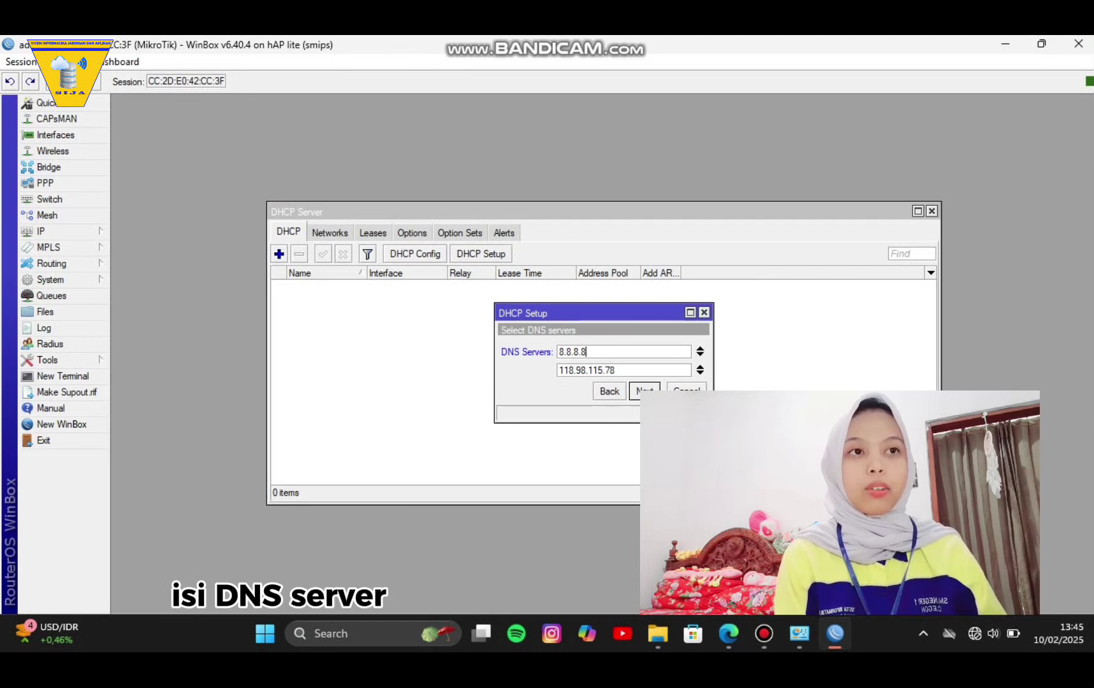
key("ctrl+a")
key("BackSpace")
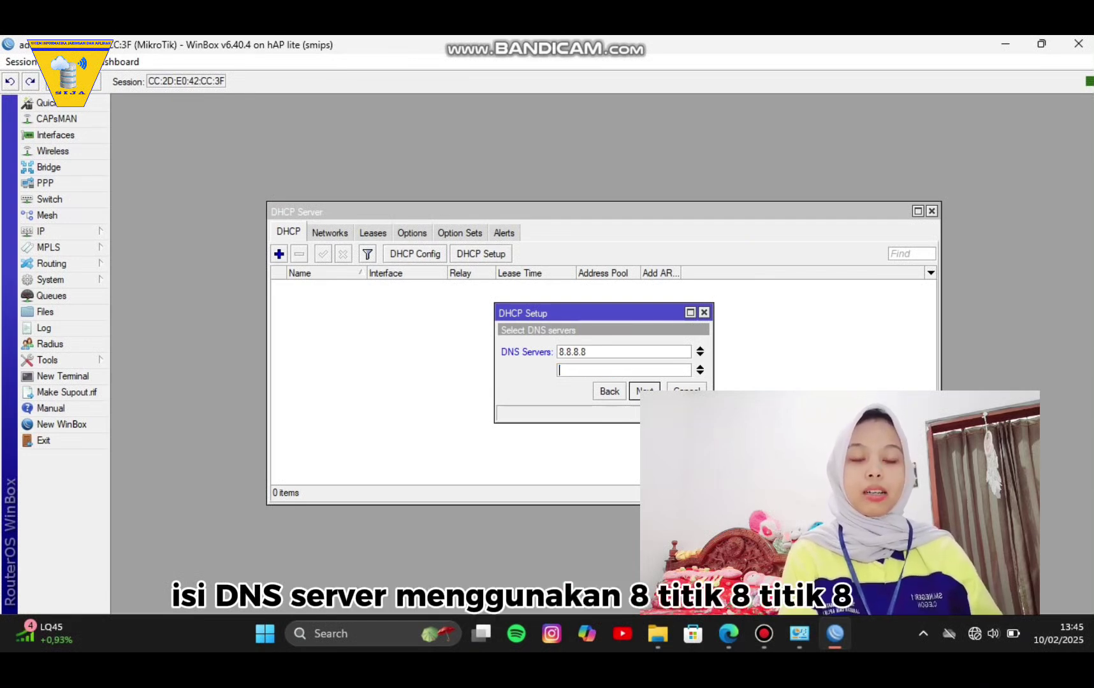
type("8.8.4")
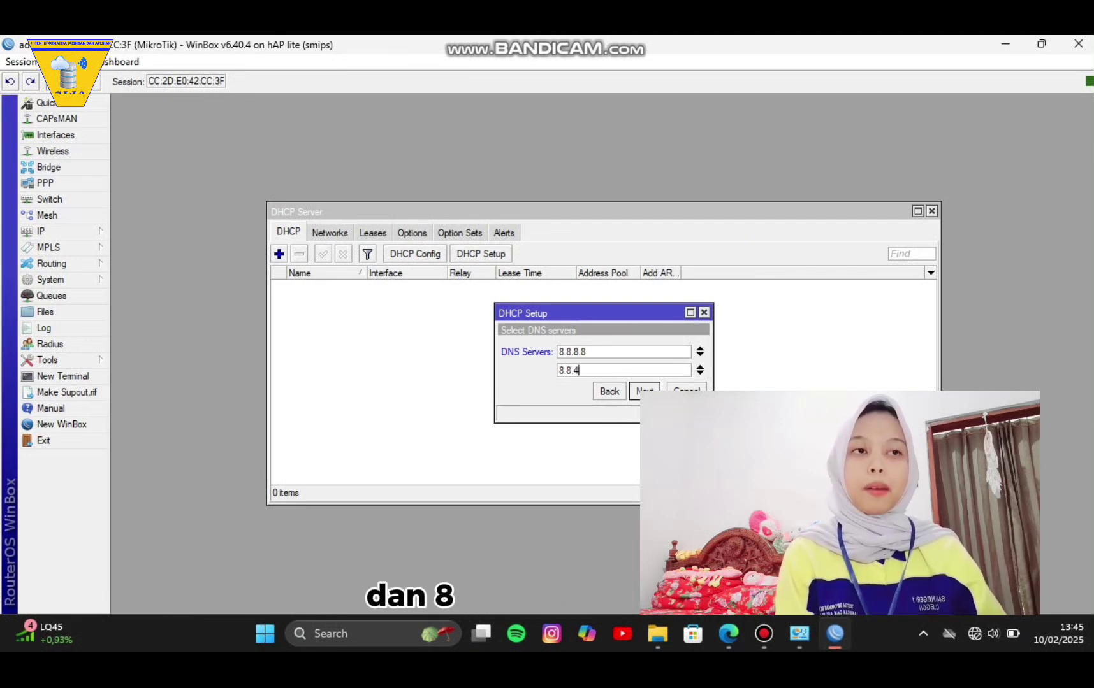
type(".4")
key("Return")
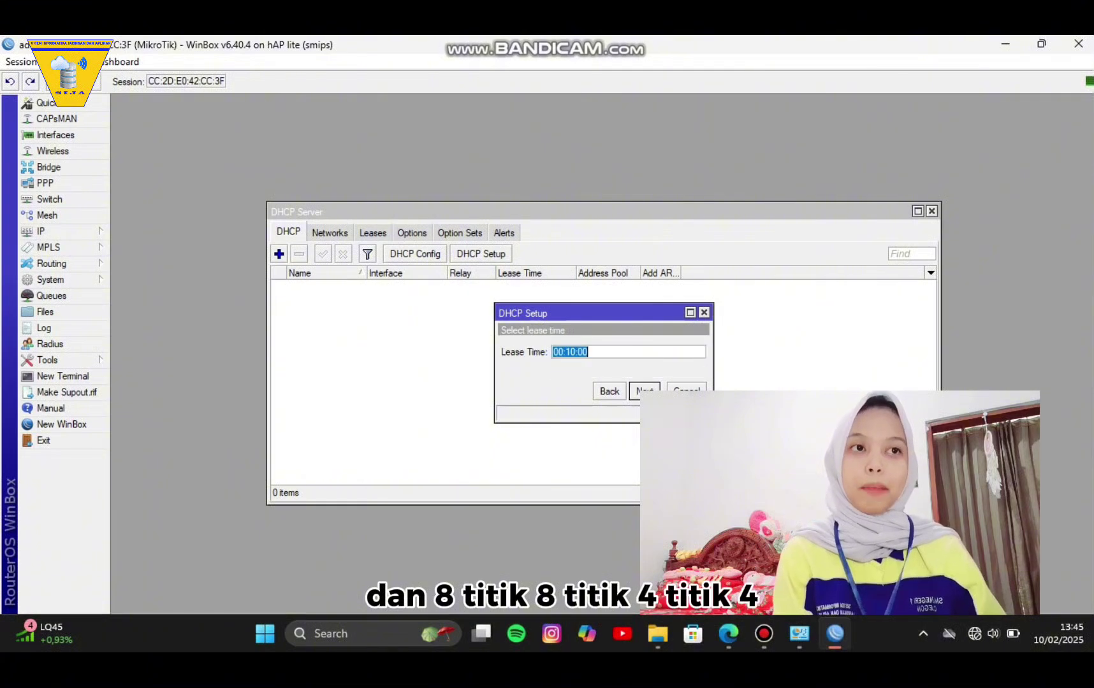
key("Return")
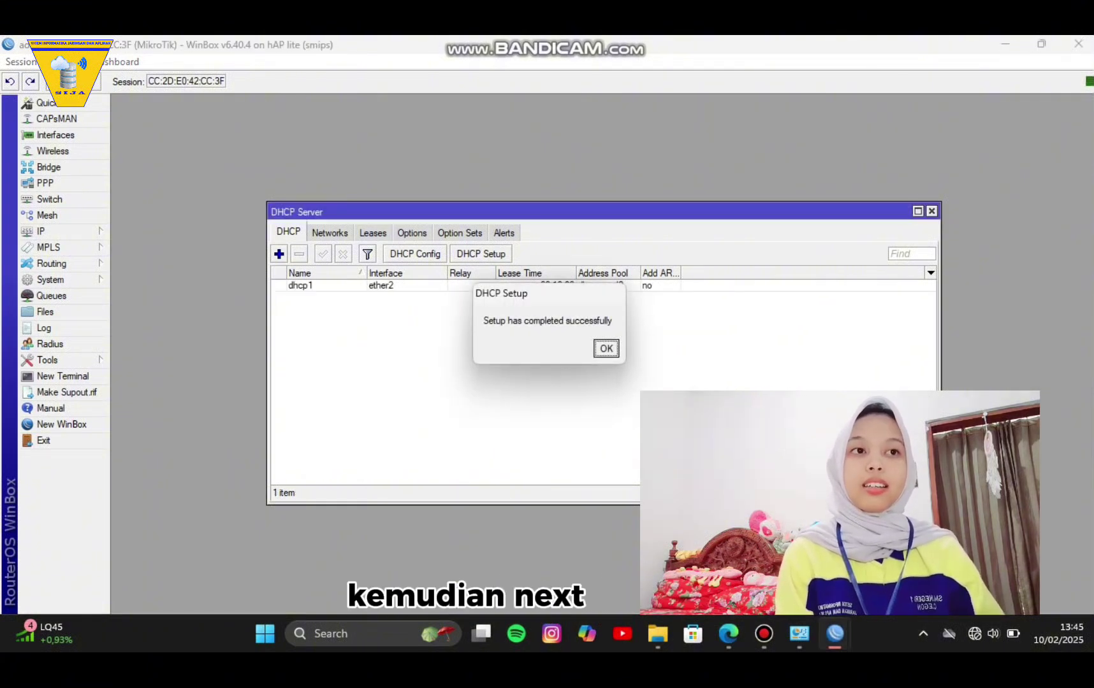
key("Return")
Add a firewall NAT rule with out-interface ether1 and action masquerade.
left_click(45, 231)
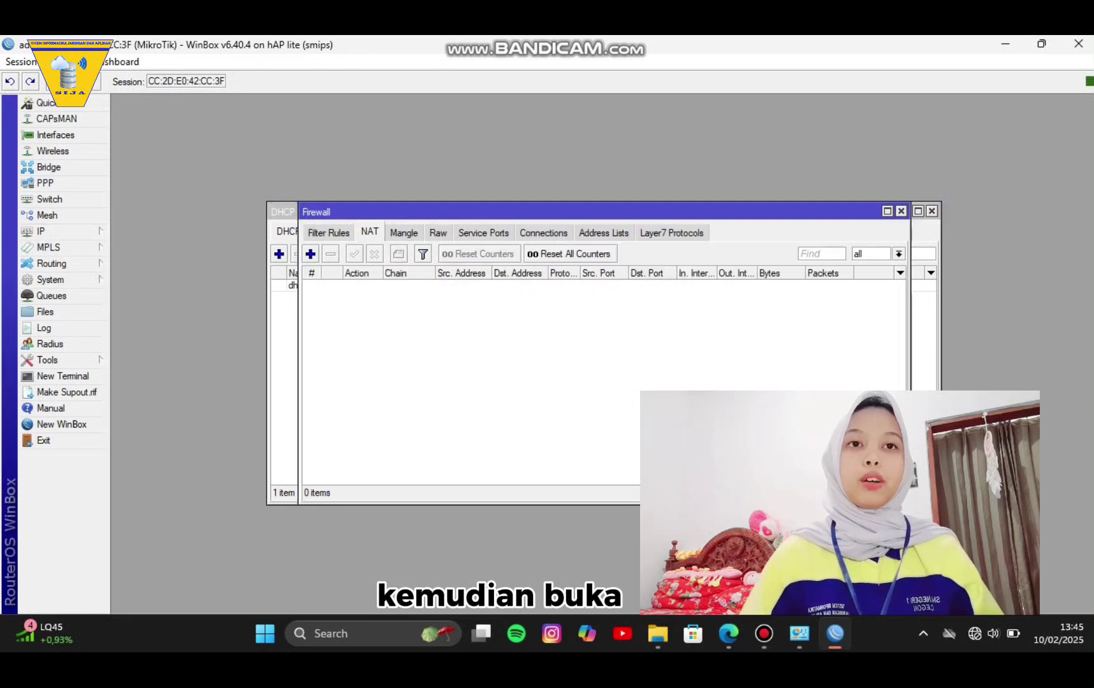
left_click(134, 361)
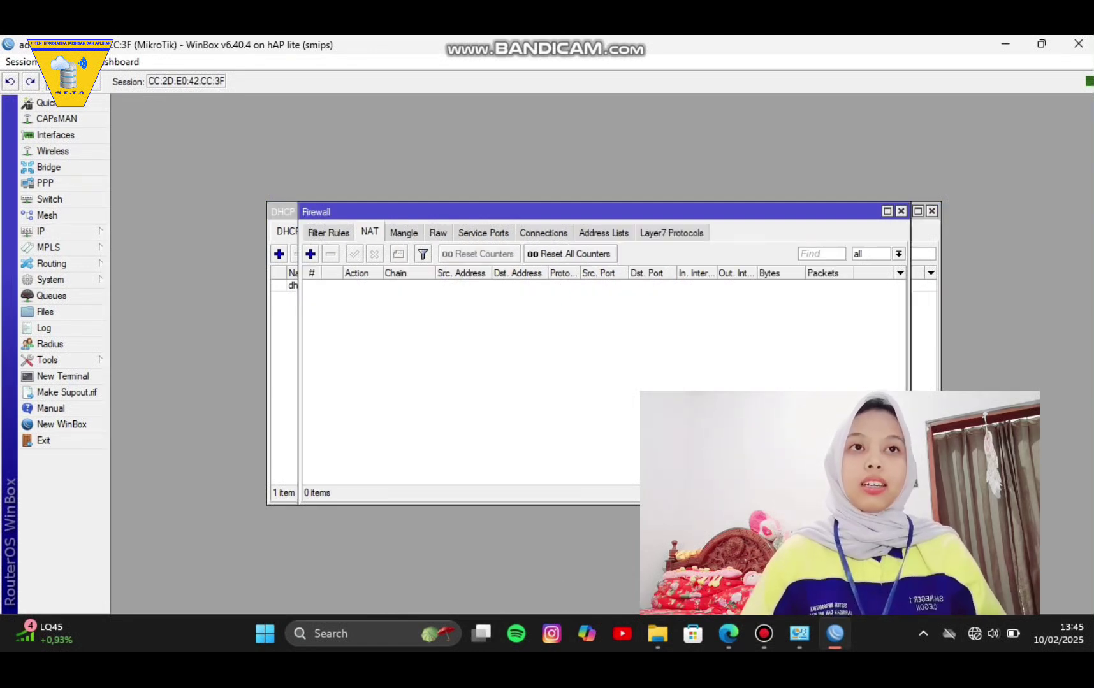
left_click(310, 254)
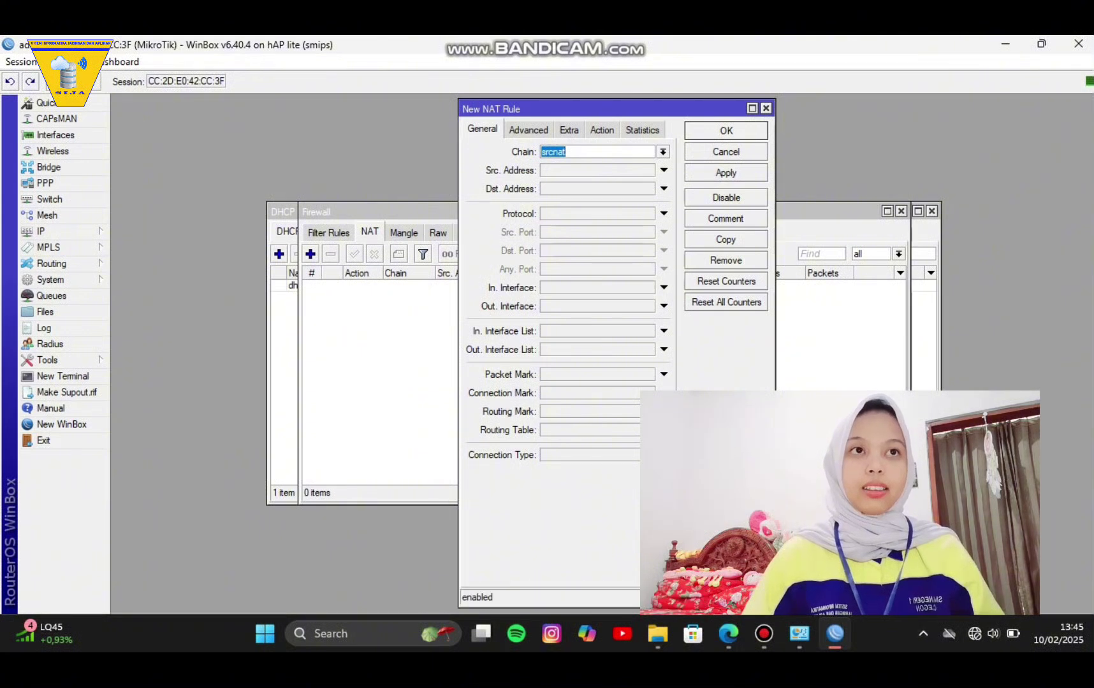
left_click(663, 307)
left_click(649, 306)
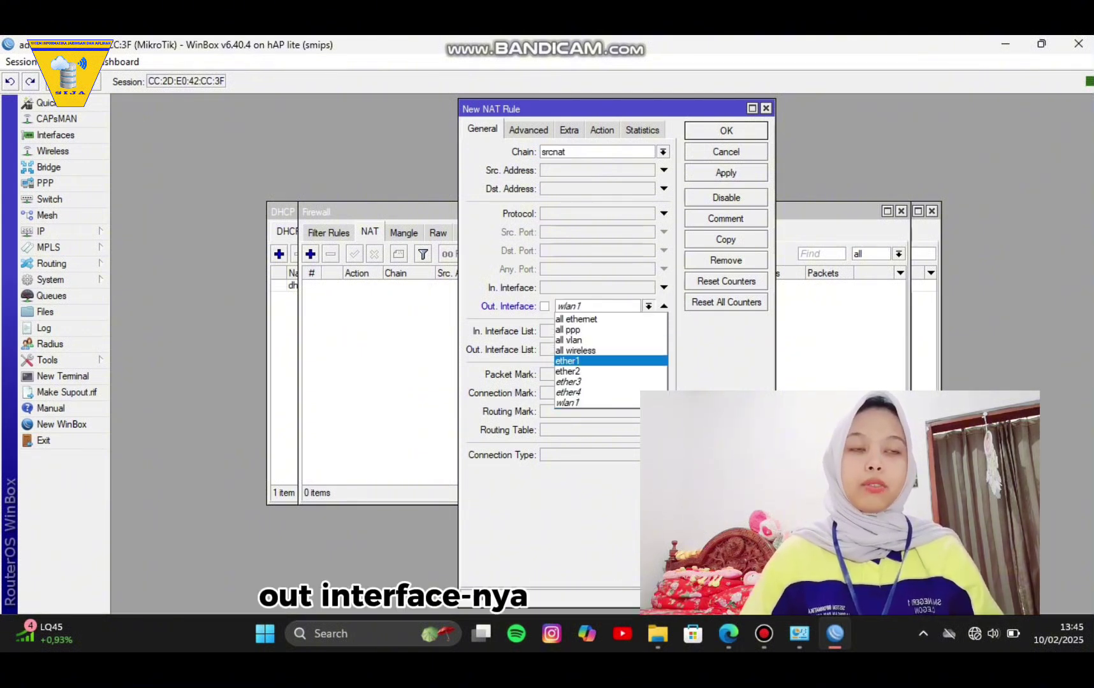
left_click(567, 361)
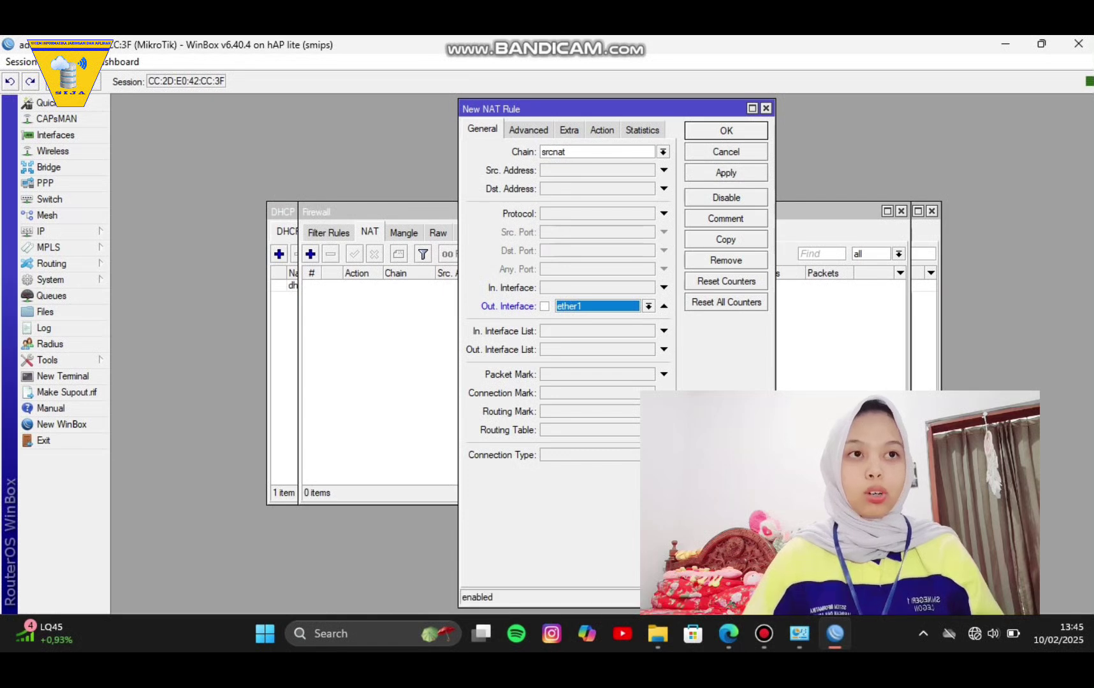
left_click(602, 130)
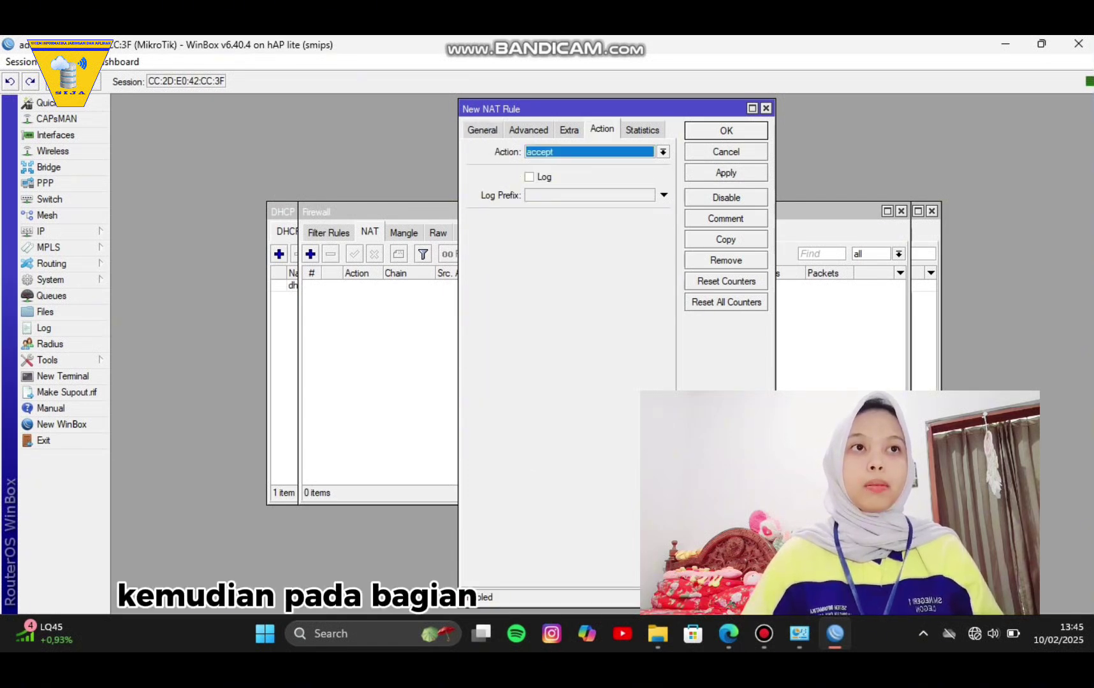
left_click(663, 152)
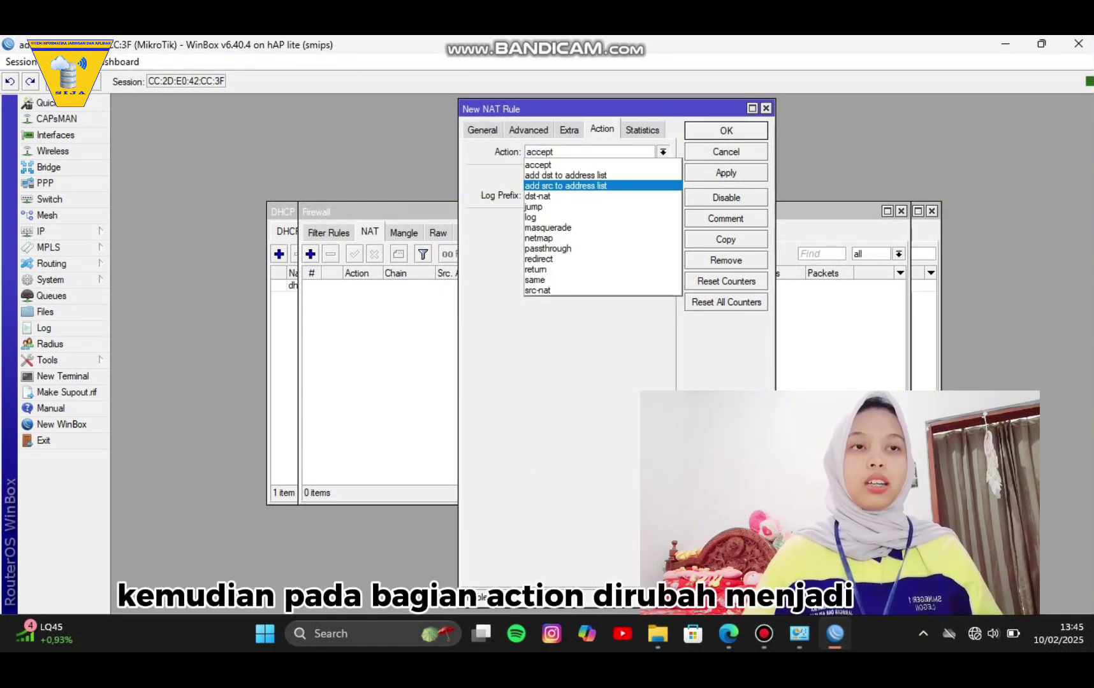
left_click(560, 227)
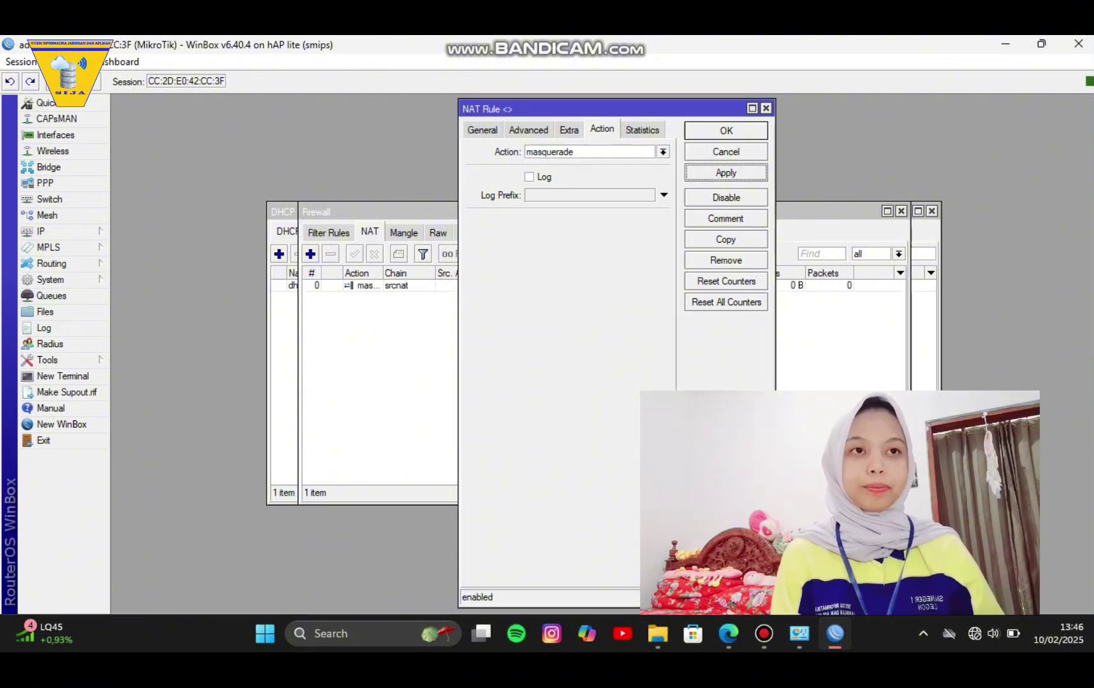
left_click(726, 130)
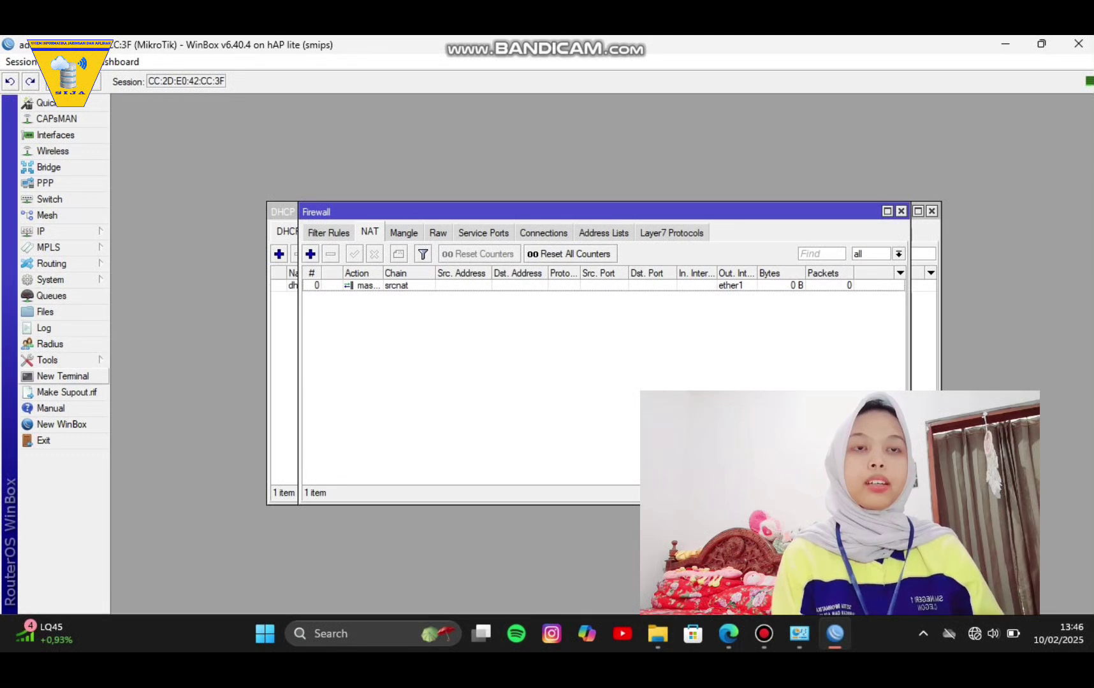
left_click(63, 376)
Ping 8.8.8.8 from the terminal and stop it after three replies with 0% loss.
type("p")
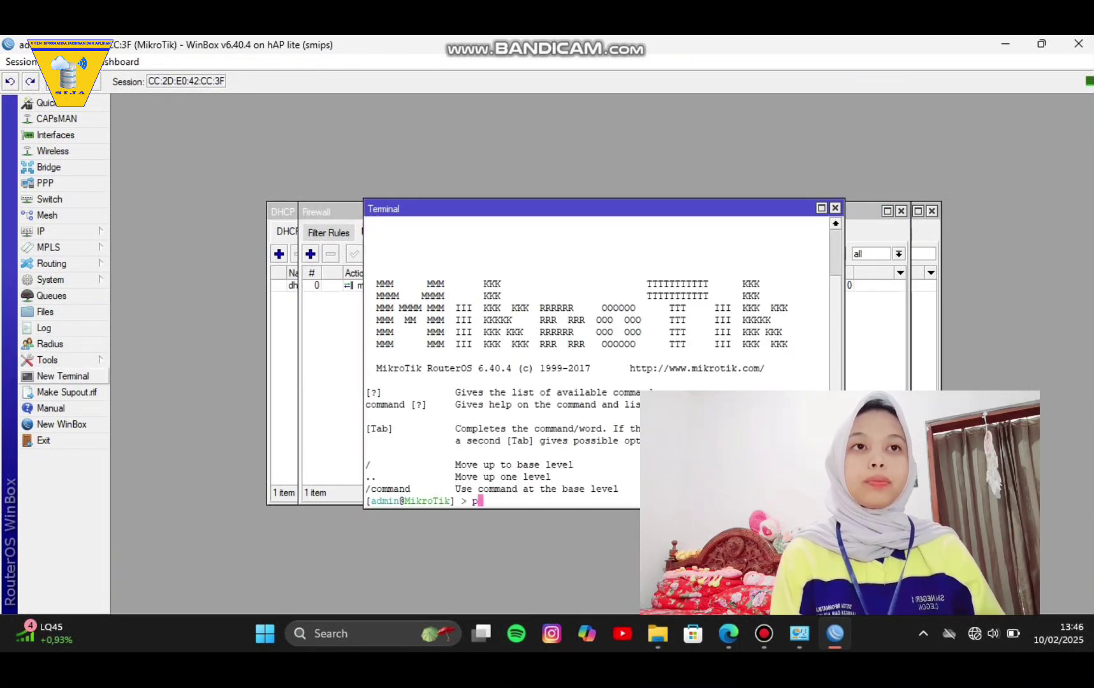
type("ing")
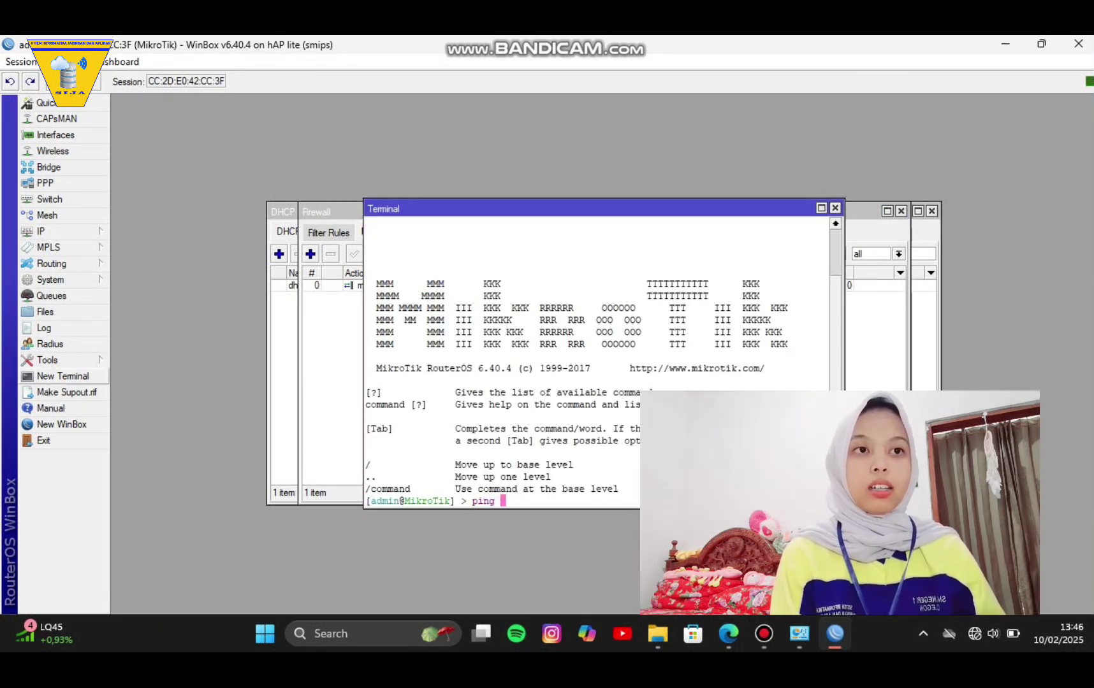
type(" 8.8.8")
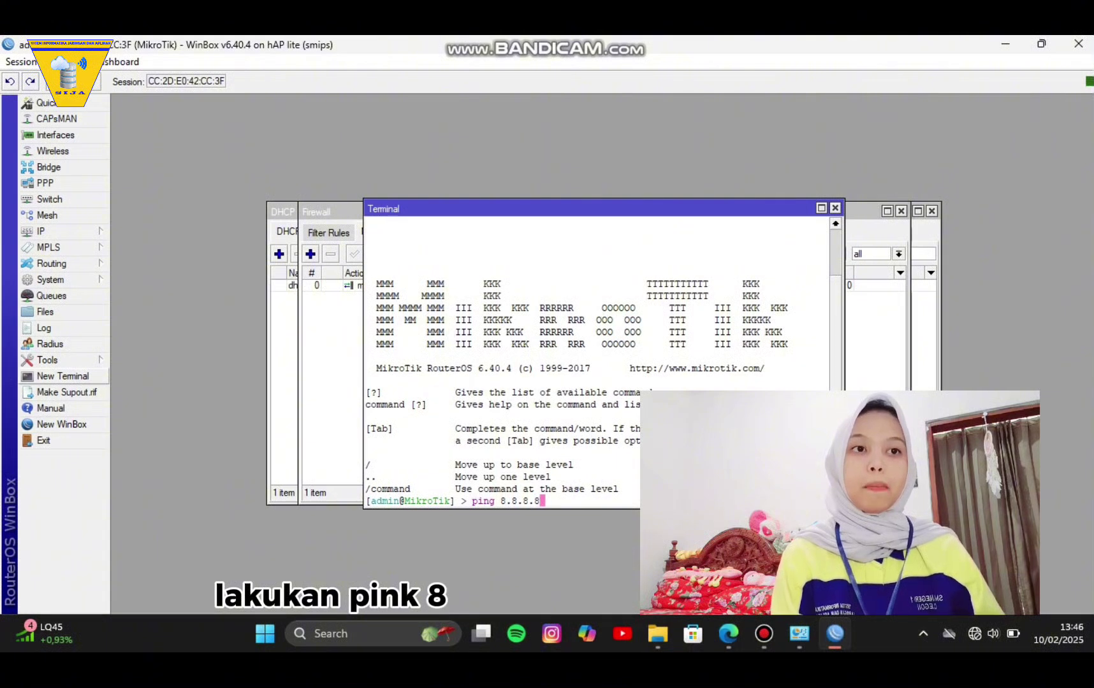
key("Return")
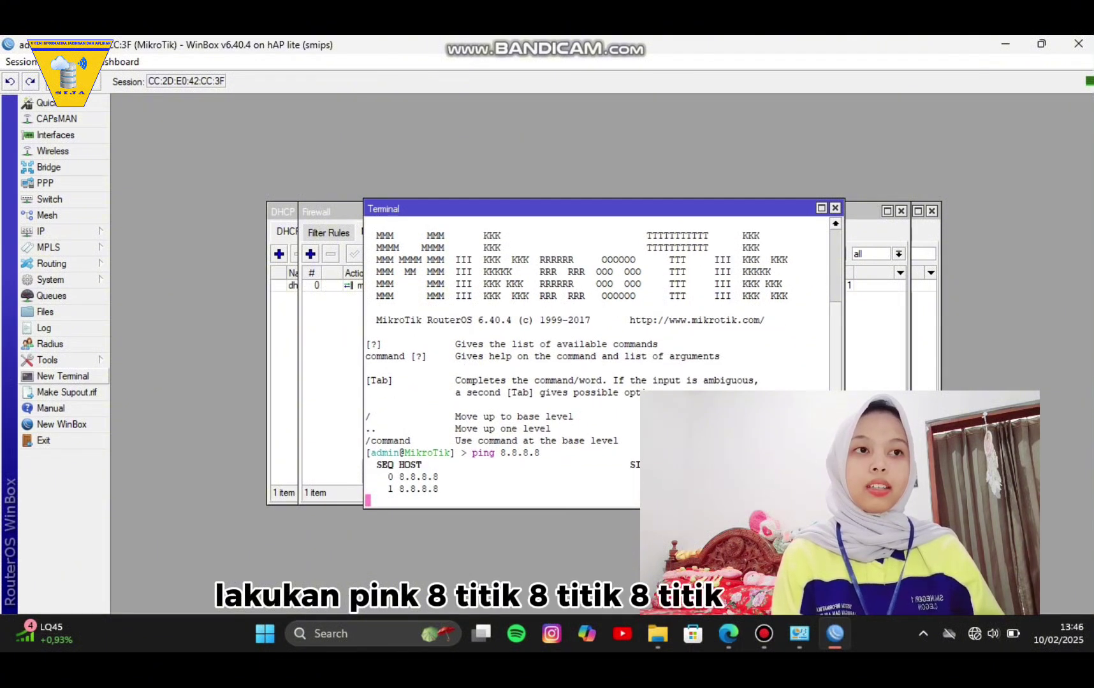
key("ctrl+c")
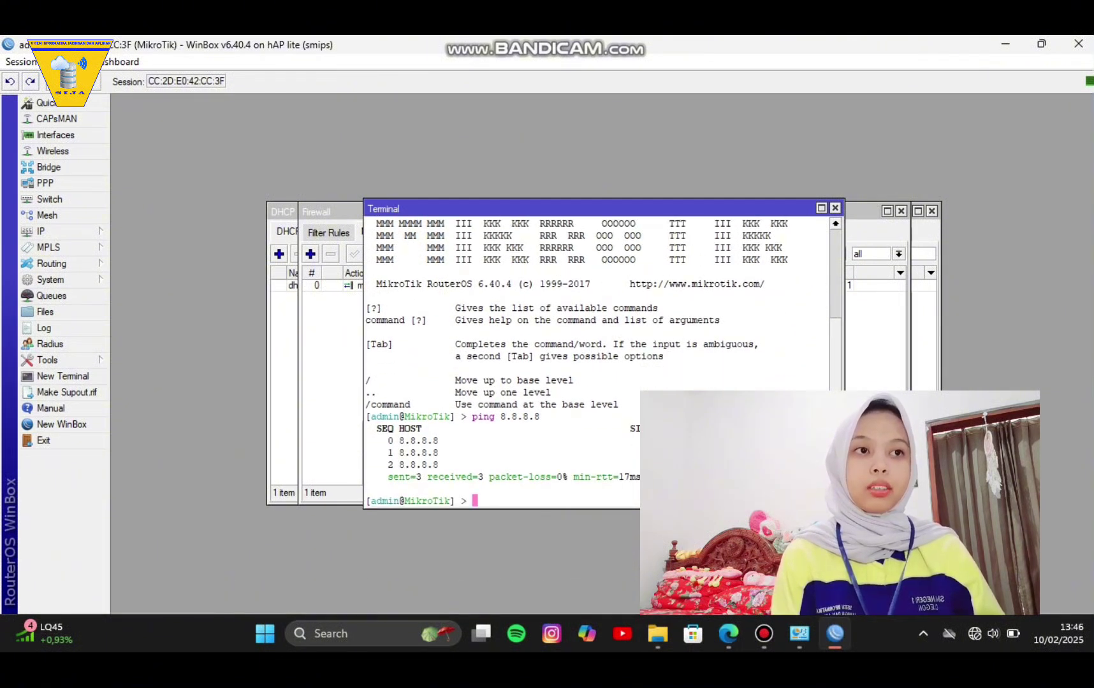
Disable and then re-enable the Ethernet 7 adapter in Network Connections.
mouse_move(799, 634)
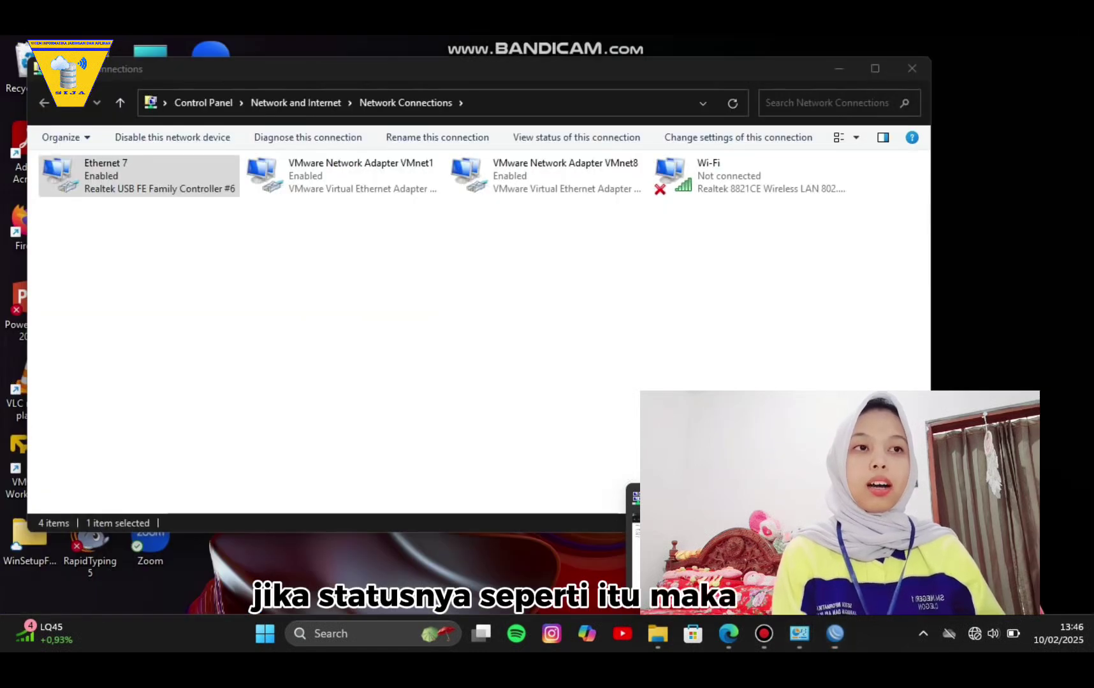
left_click(884, 556)
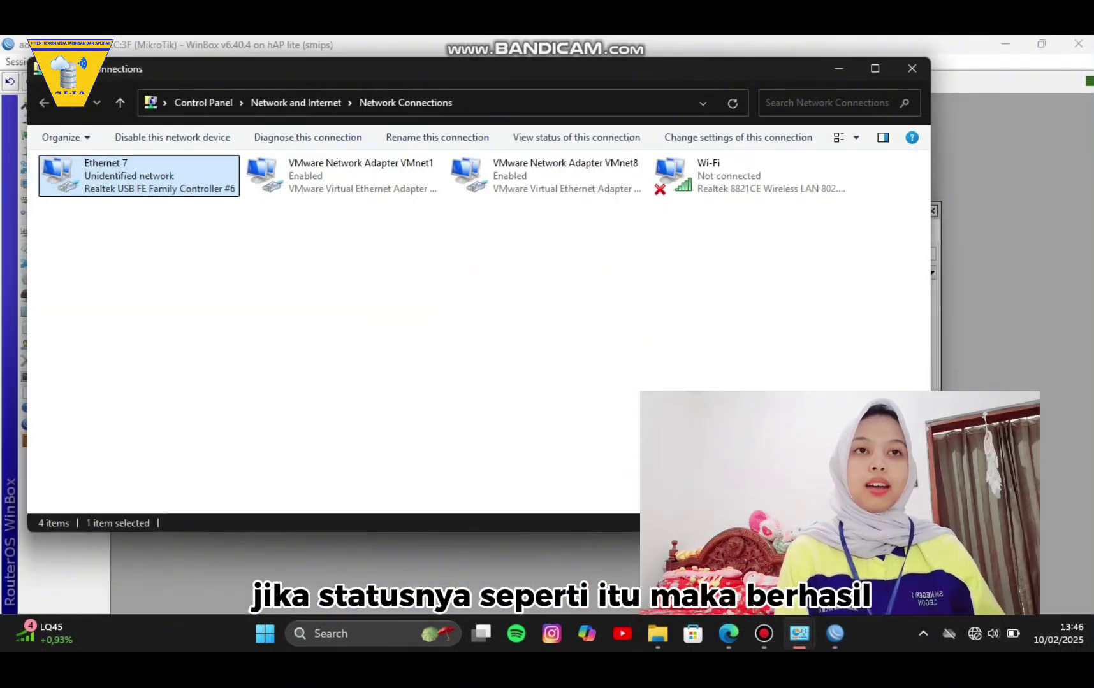
left_click(874, 68)
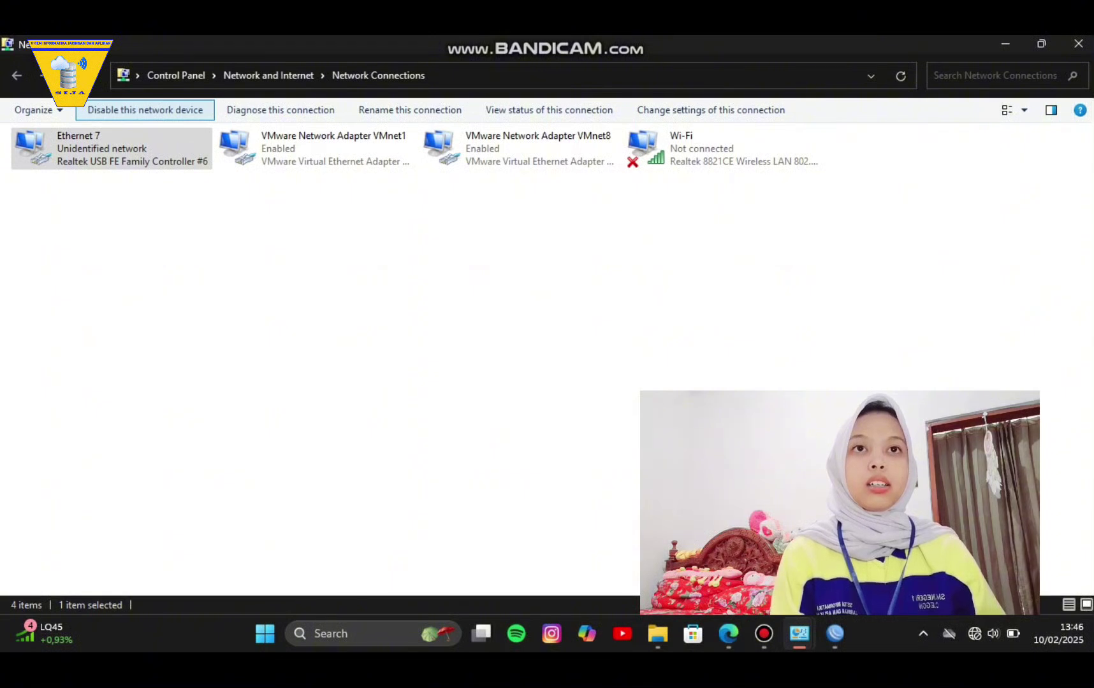
left_click(145, 110)
left_click(144, 110)
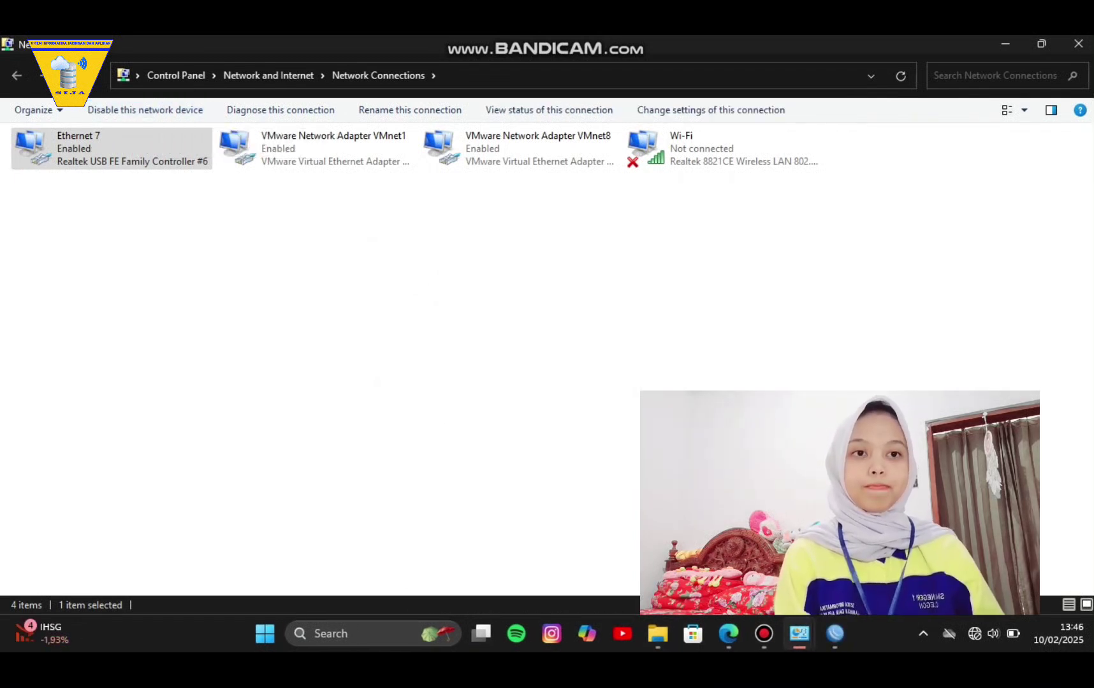
key("alt+Tab")
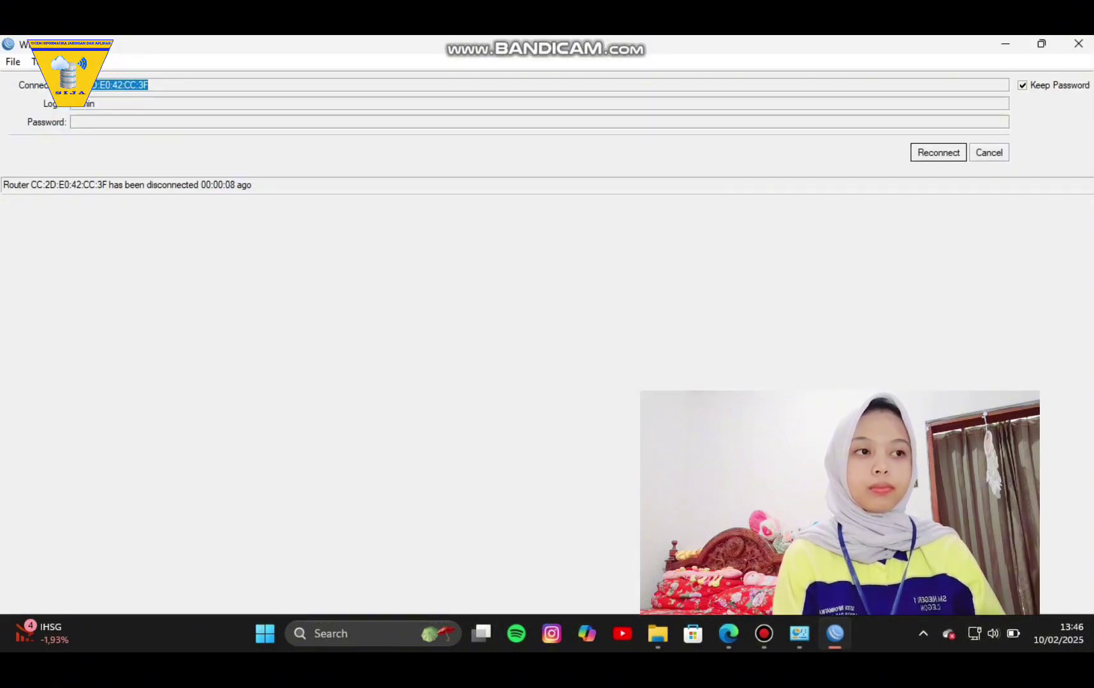
Cancel the reconnect and log into the router at 192.168.4.1 from the Neighbors list.
left_click(988, 153)
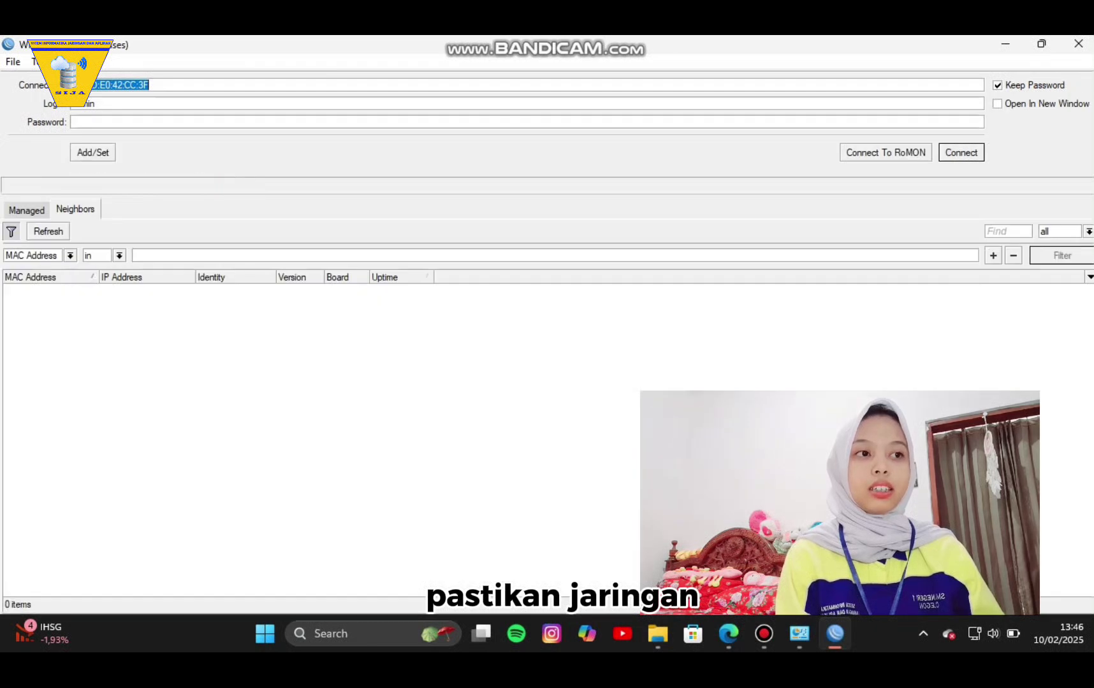
left_click(124, 289)
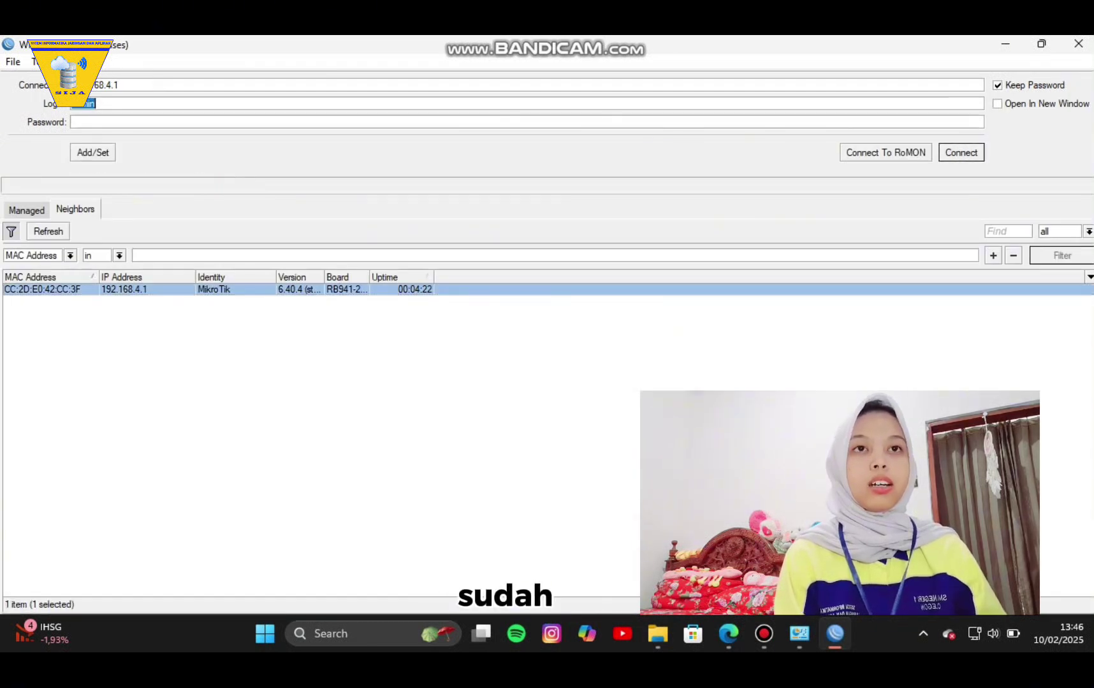
key("Return")
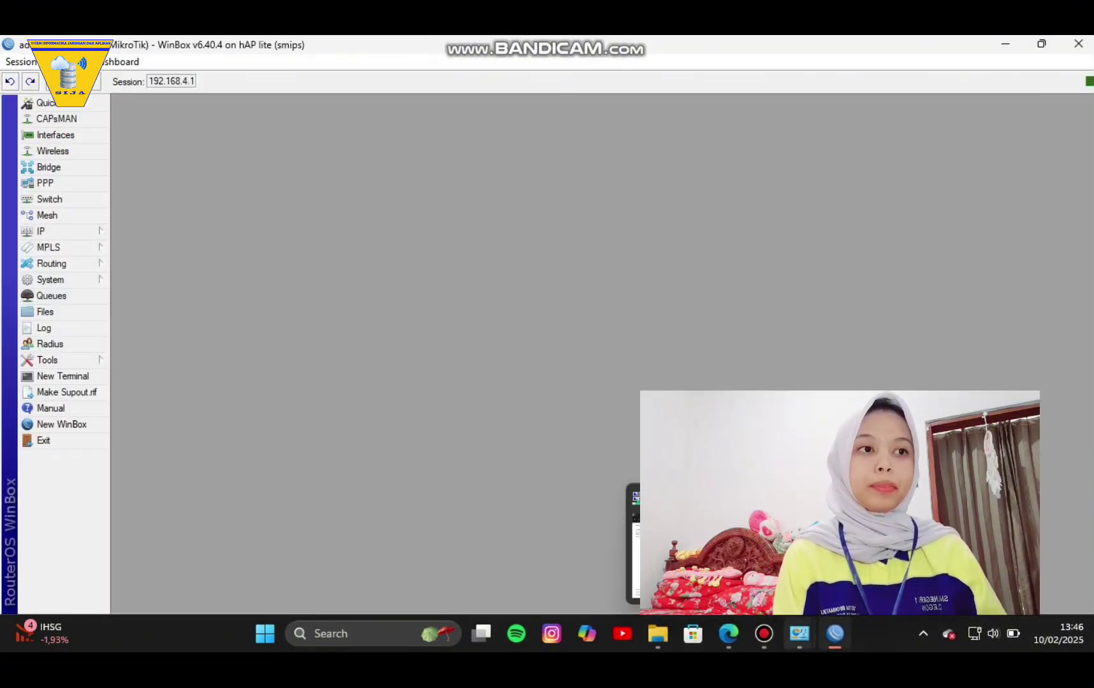
Run a speedtest.net test in the browser, getting 14.82 Mbps download and 50.74 Mbps upload.
key("alt+Tab")
type("sp")
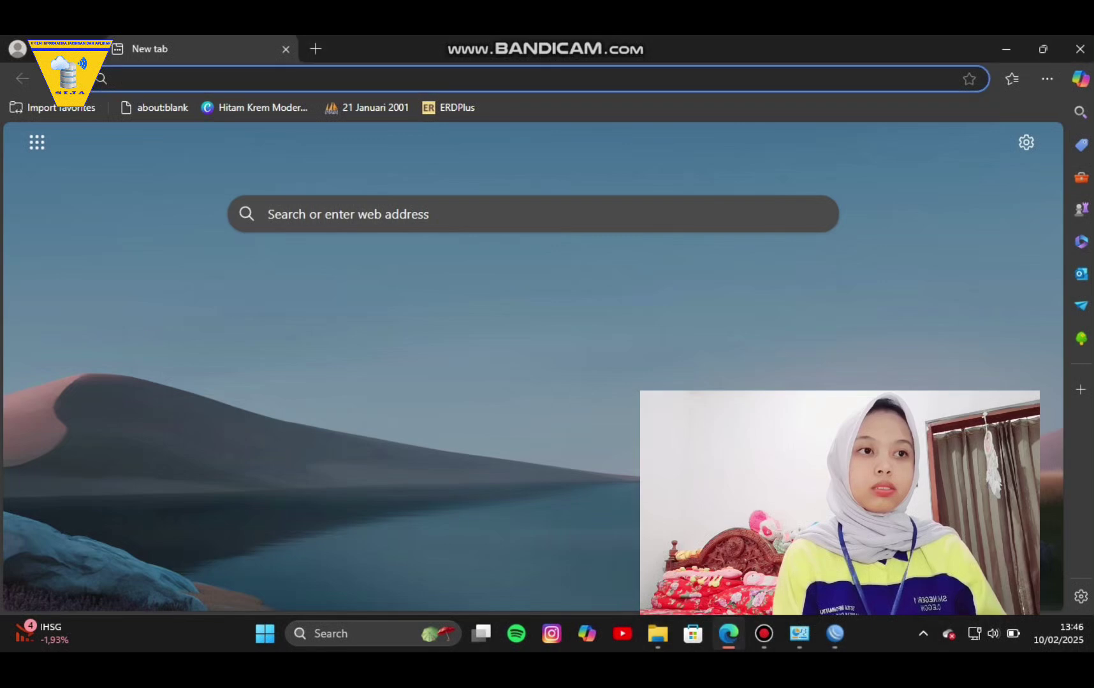
key("Return")
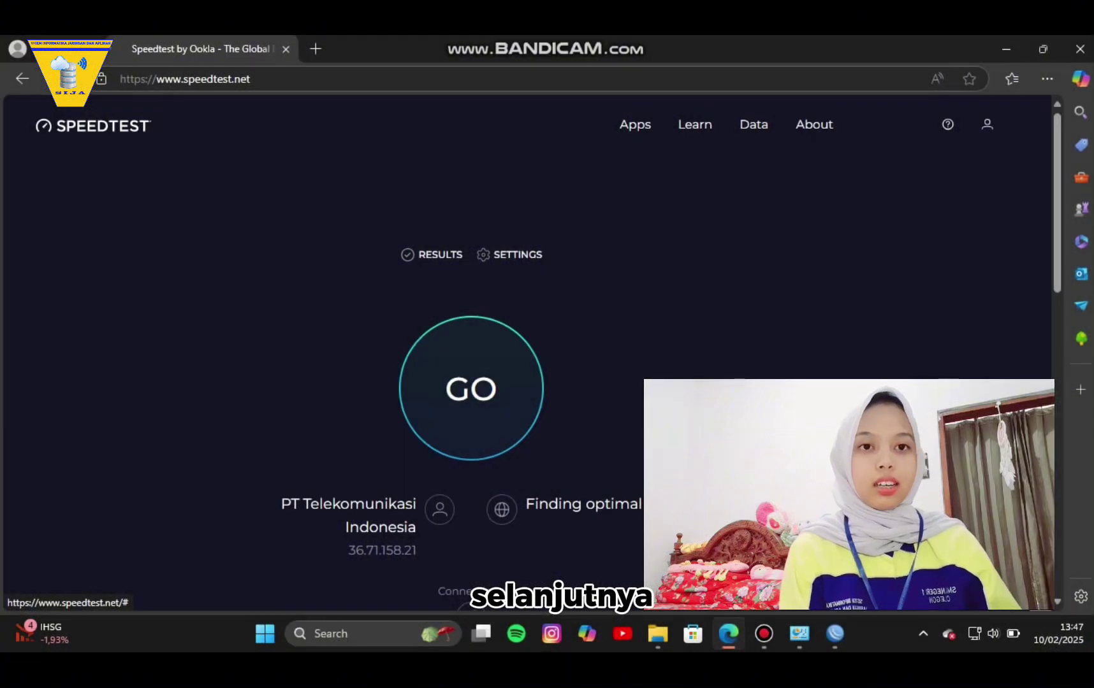
left_click(468, 385)
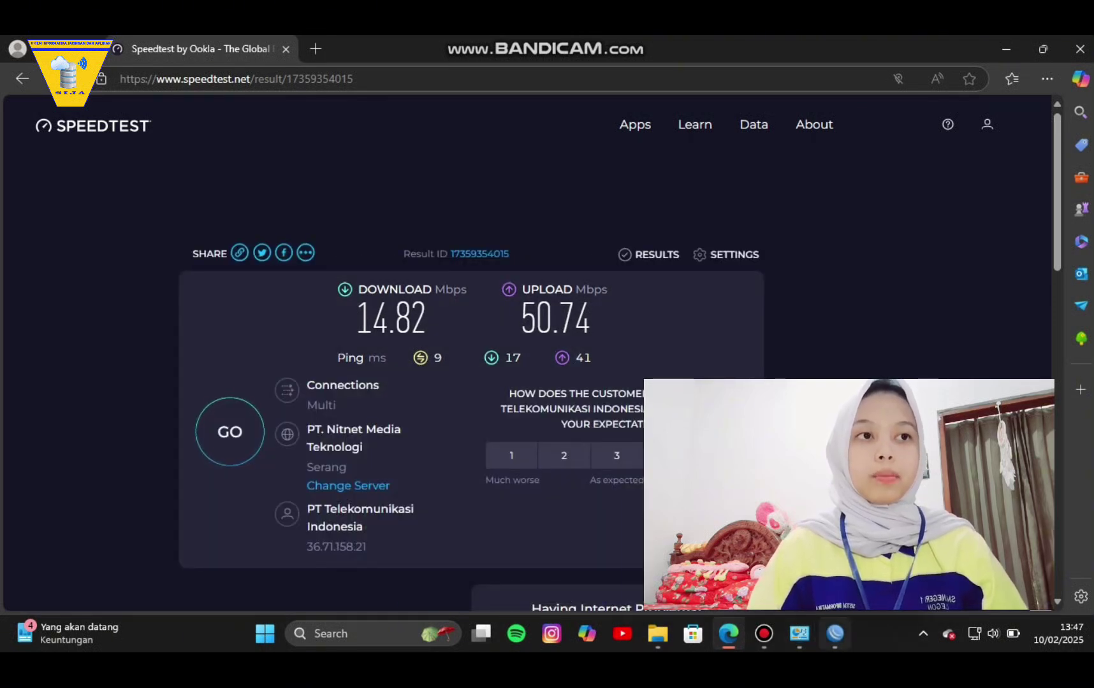
key("alt+Tab")
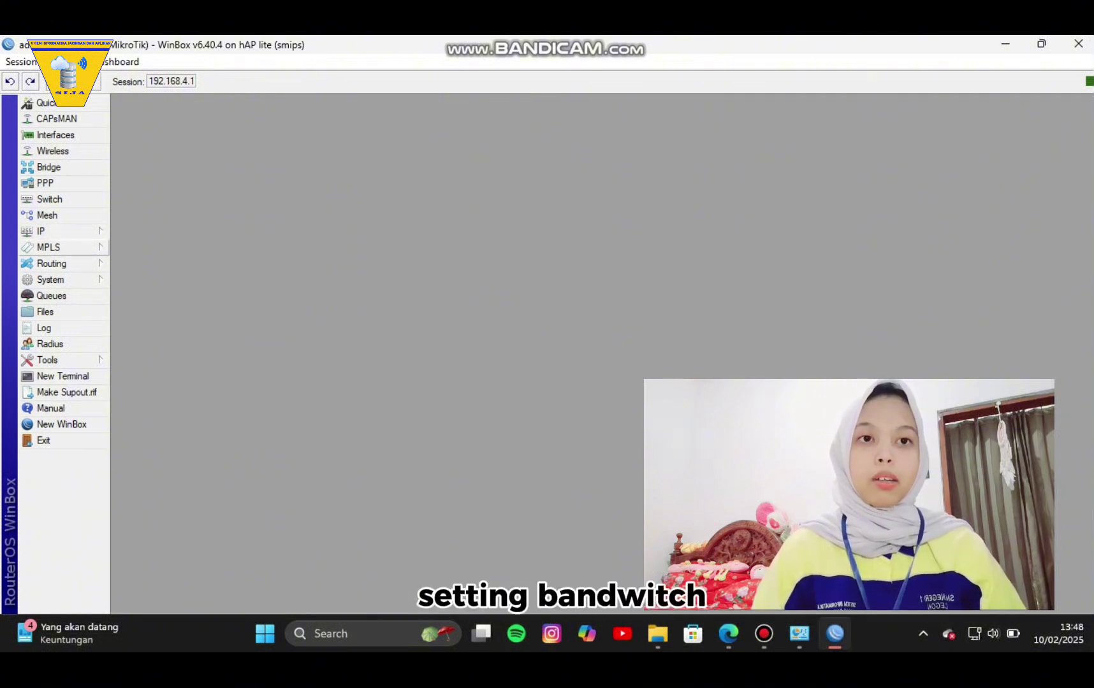
Create a new simple queue named lan targeting ether2.
left_click(51, 296)
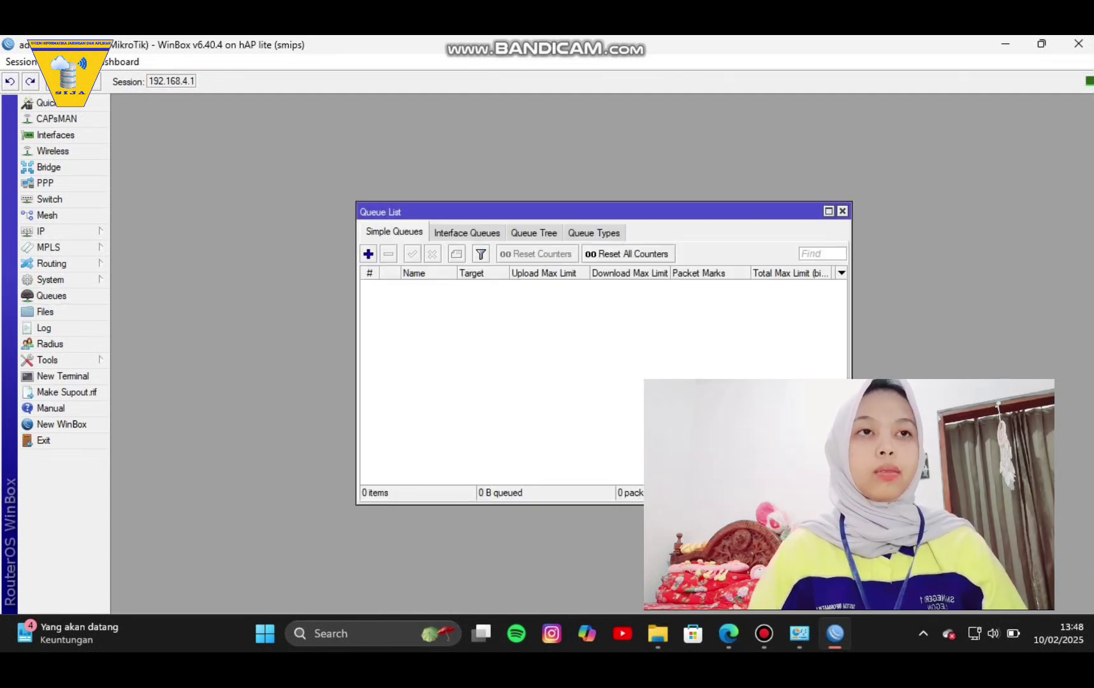
left_click(368, 254)
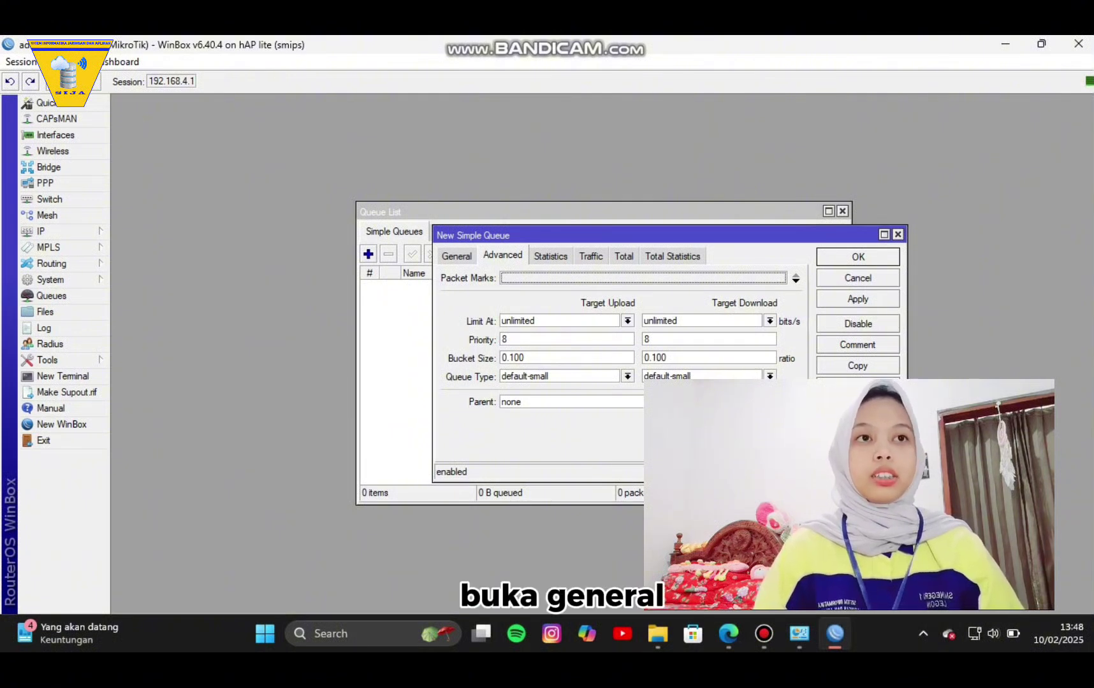
left_click(456, 255)
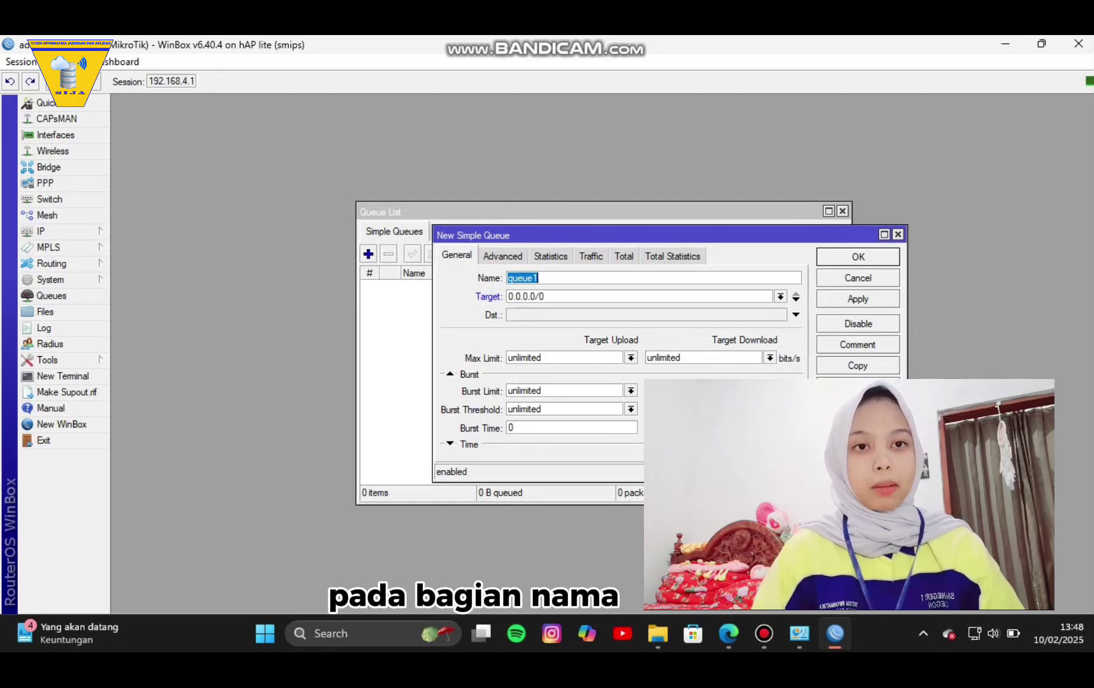
key("BackSpace")
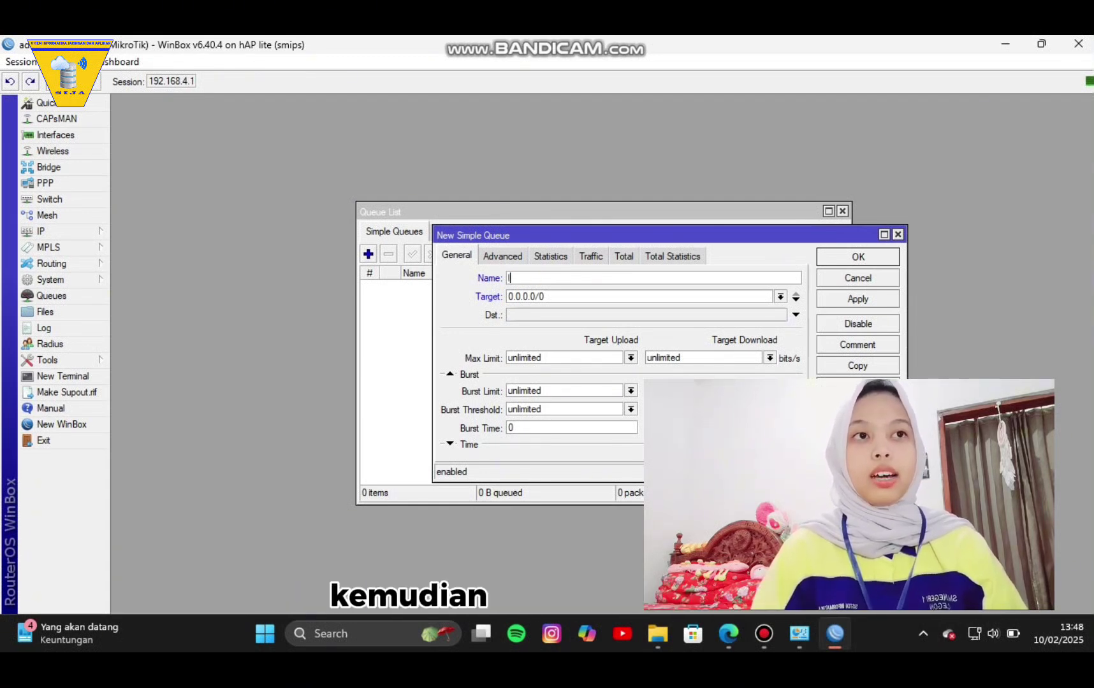
type("lan")
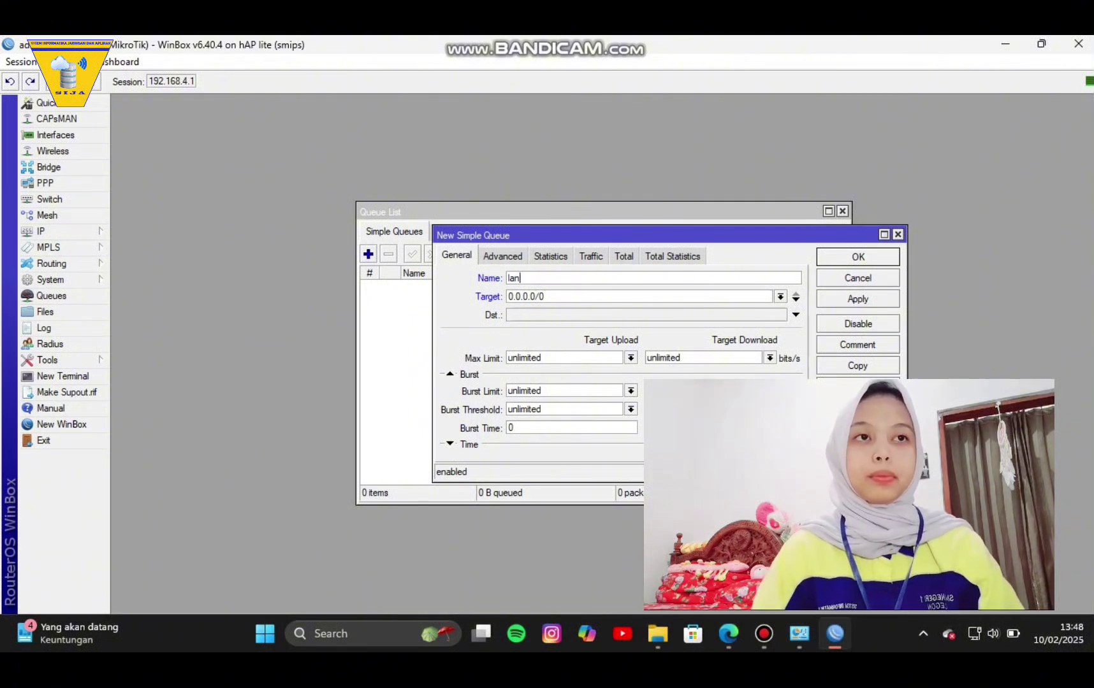
left_click(780, 296)
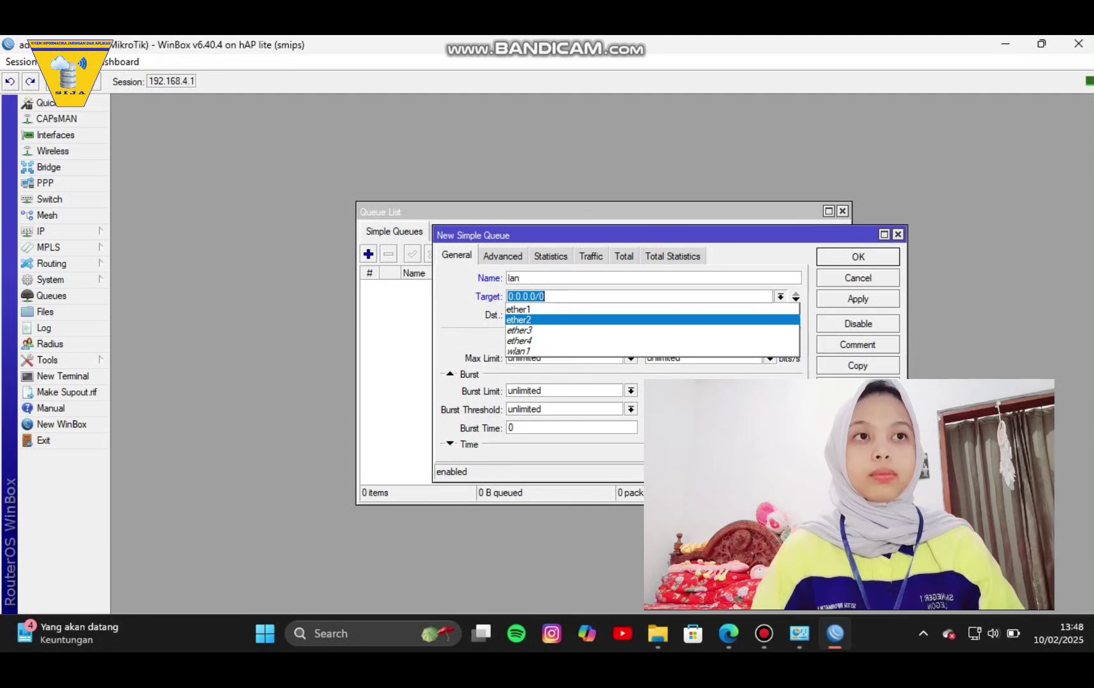
left_click(652, 320)
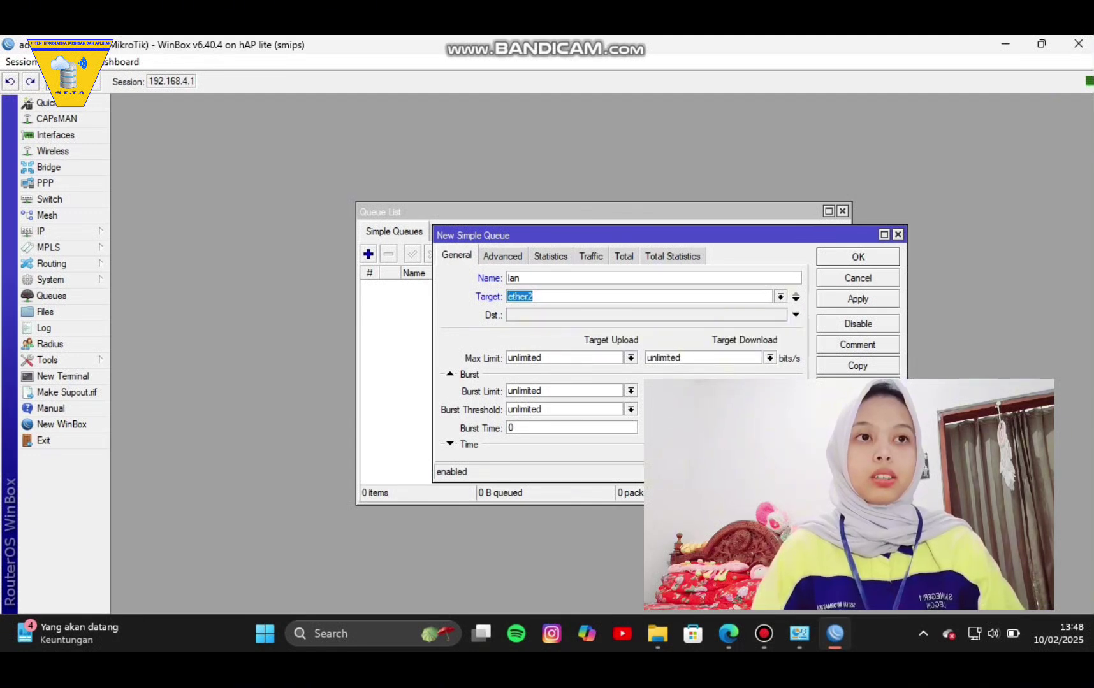
Cap the lan queue at 3M upload and 3M download and save it.
left_click(630, 358)
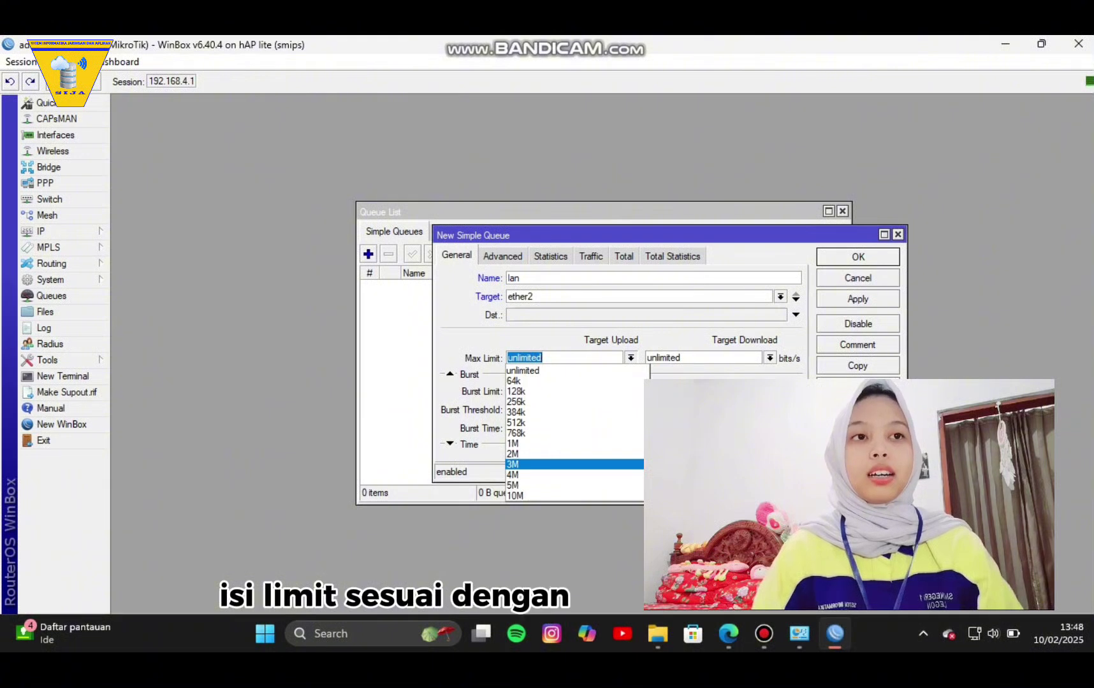
left_click(574, 465)
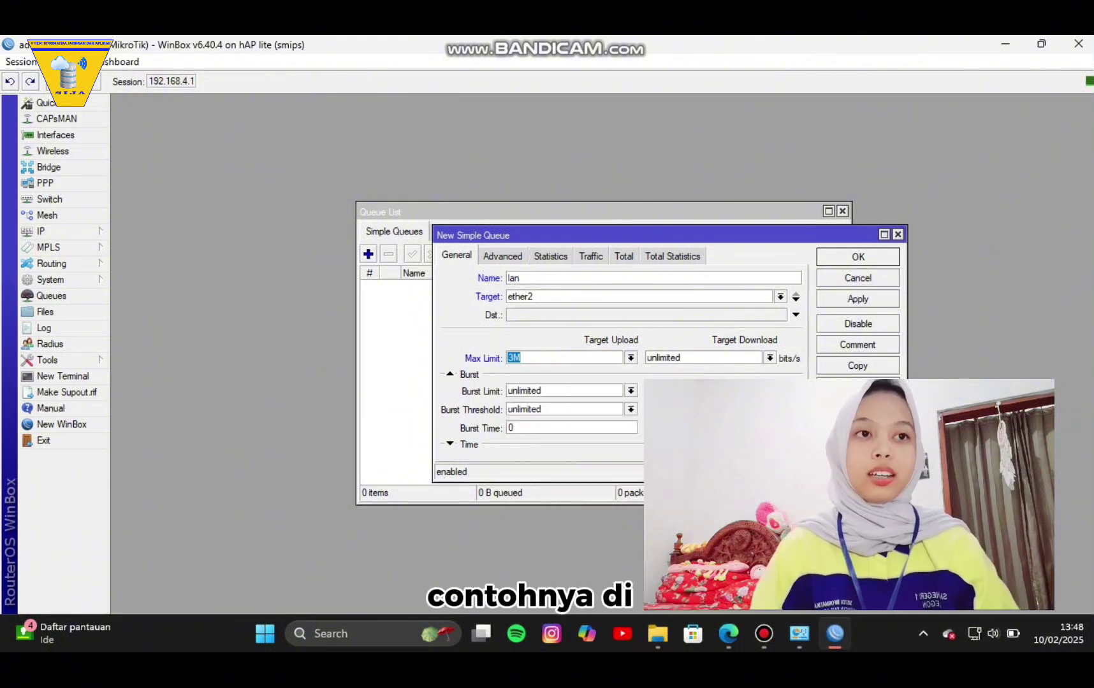
left_click(770, 358)
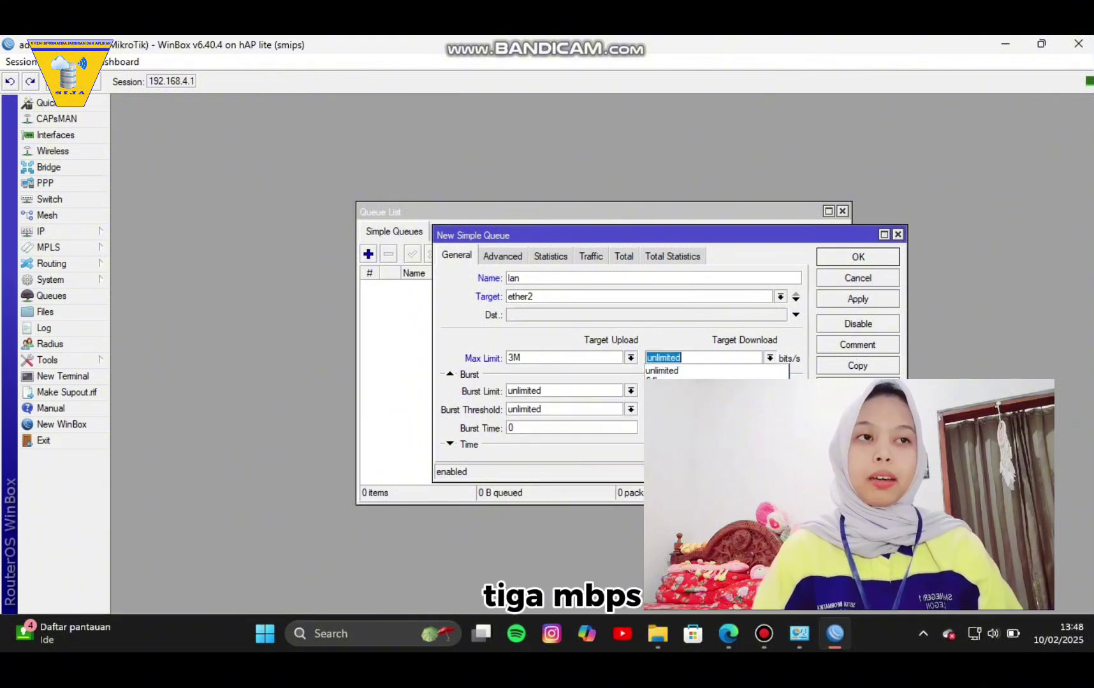
left_click(701, 464)
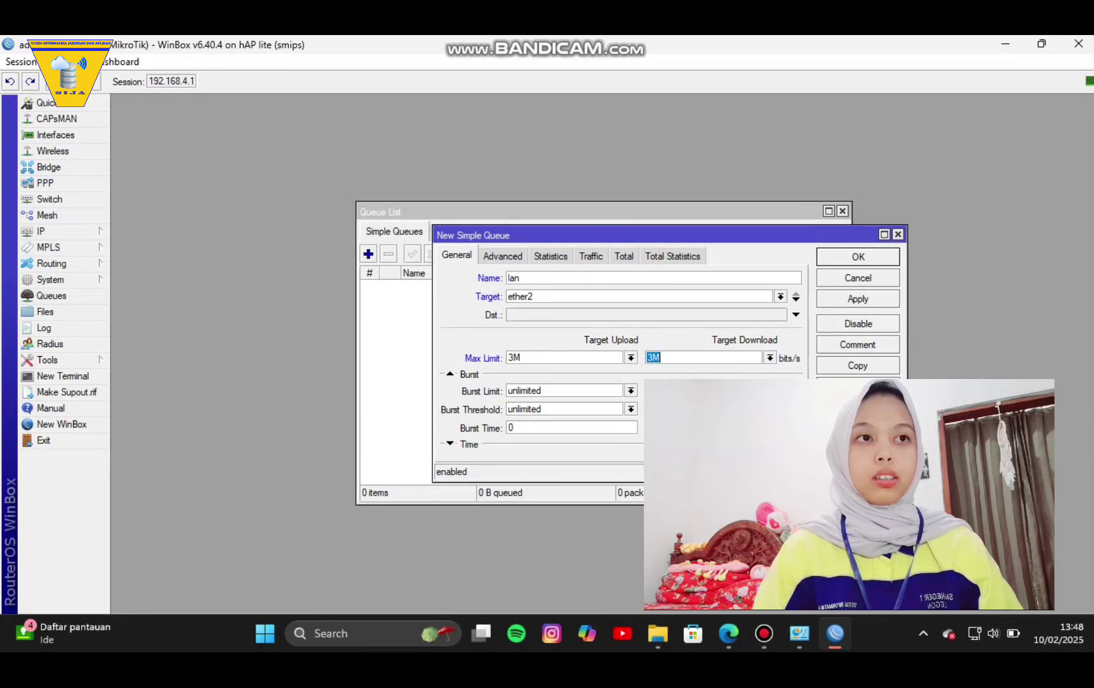
left_click(857, 299)
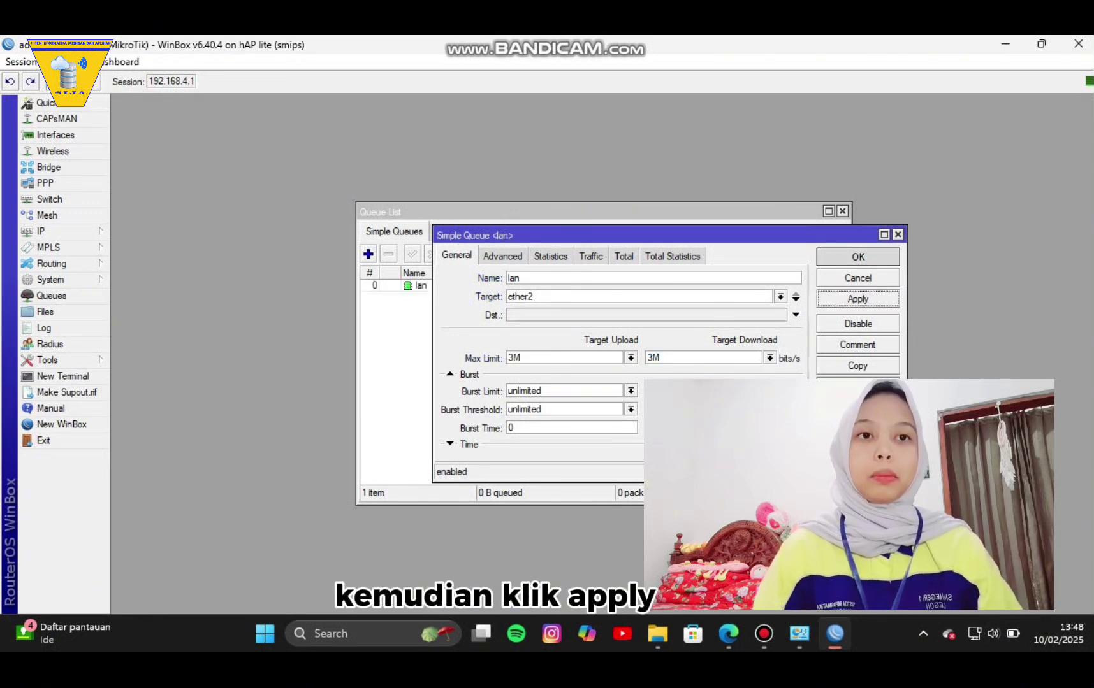
key("Return")
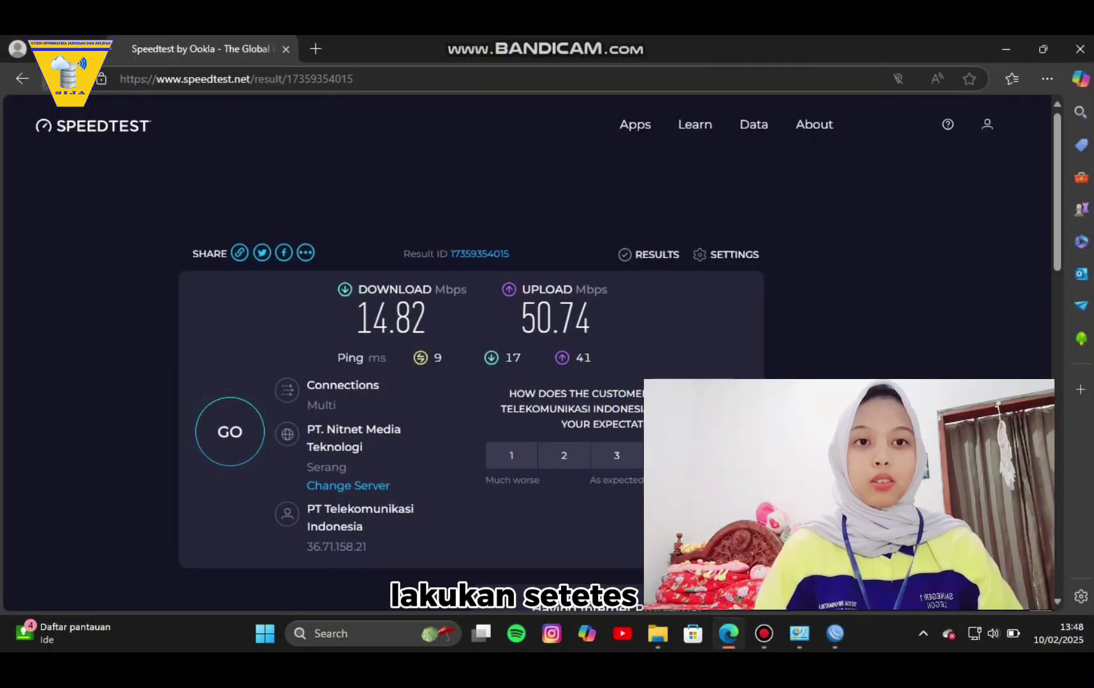
Reload speedtest.net and rerun the test, now 2.90 Mbps down and 2.74 Mbps up.
left_click(51, 78)
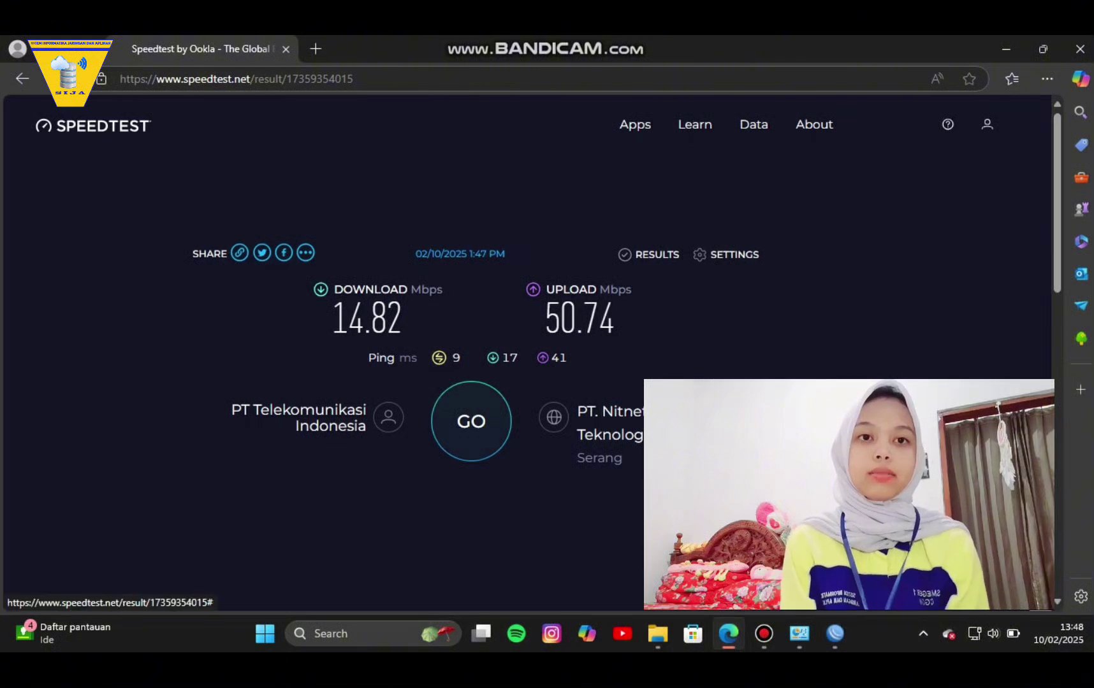
left_click(471, 421)
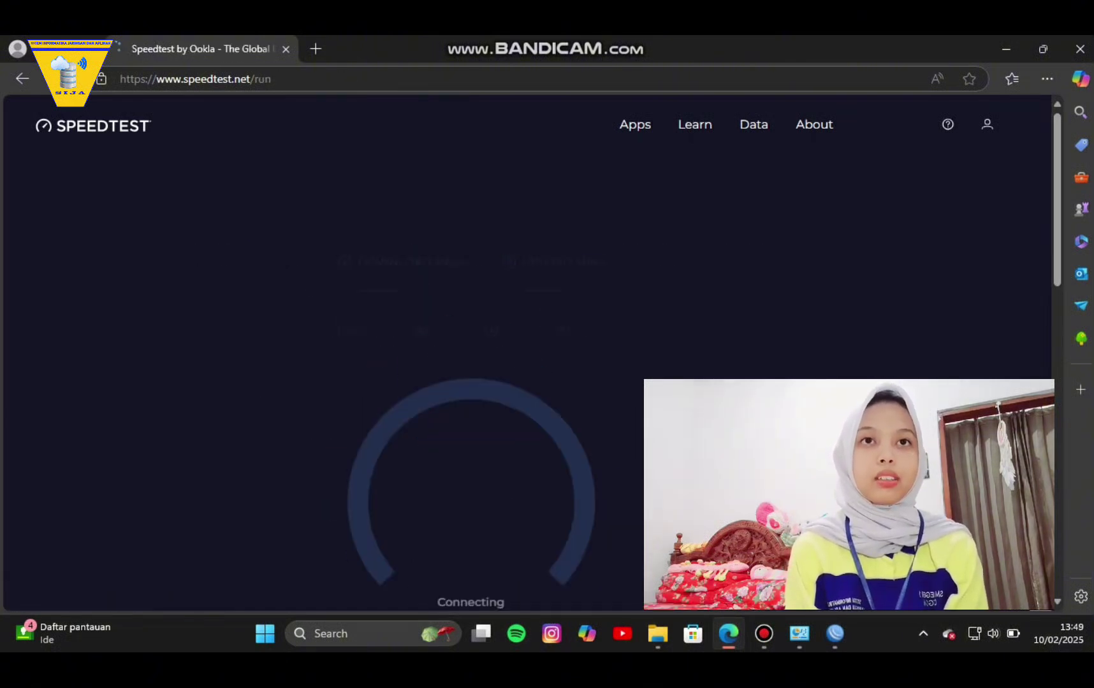
scroll(471, 421, "down", 1)
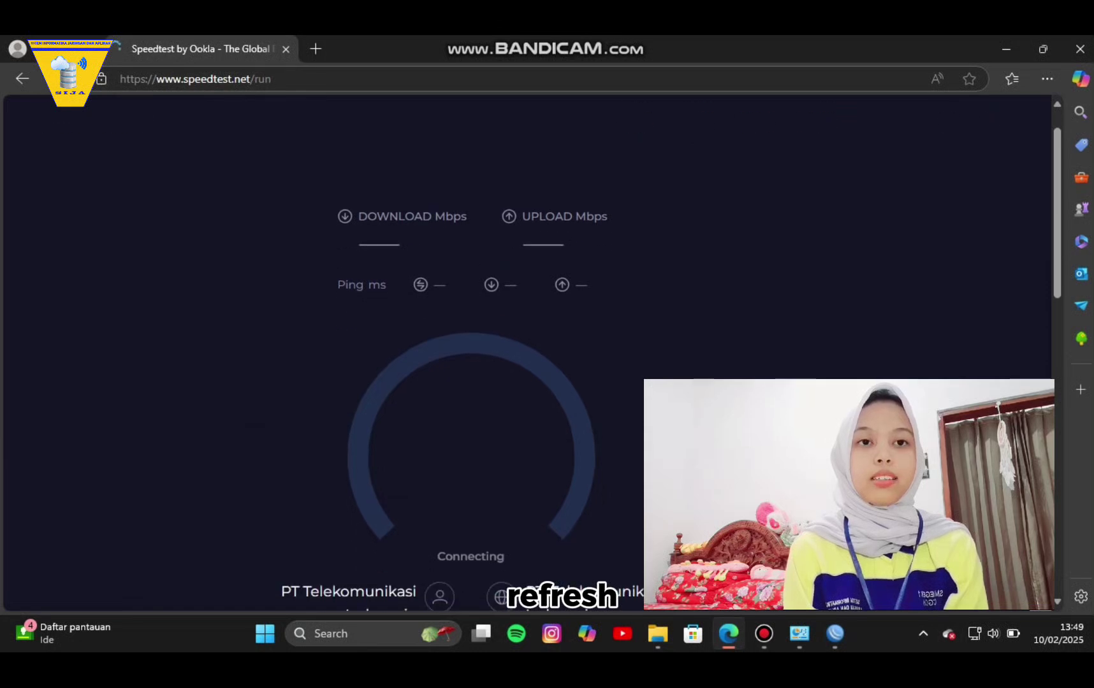
scroll(471, 421, "down", 1)
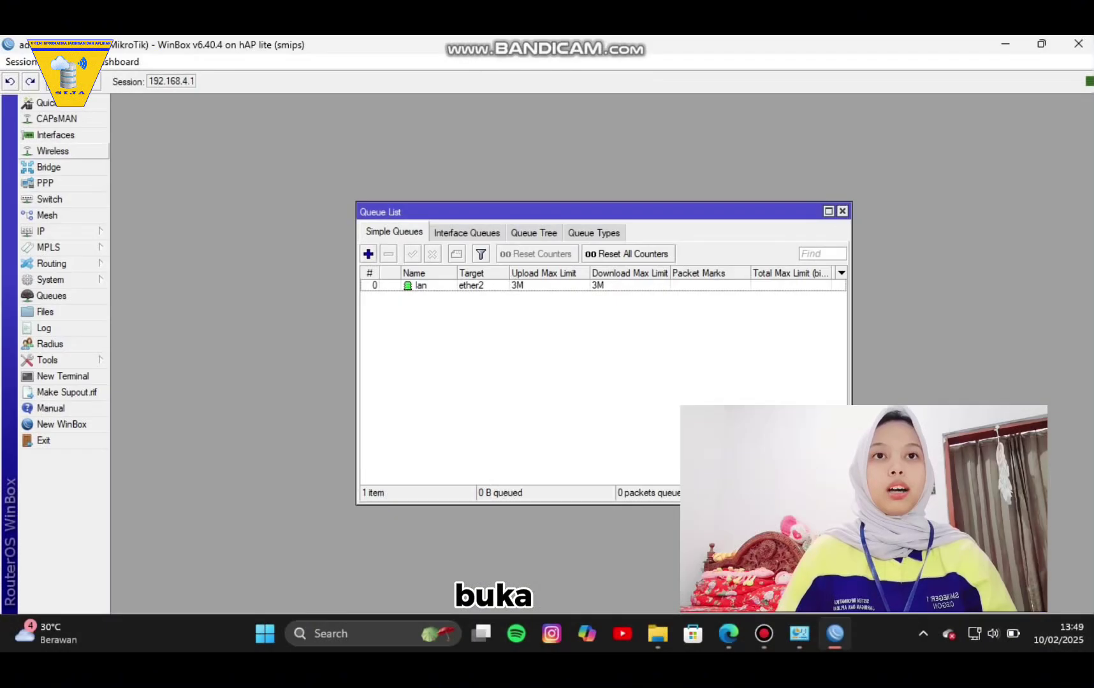
Enable wlan1 in ap bridge mode and replace its MikroTik SSID with the chosen name.
left_click(53, 151)
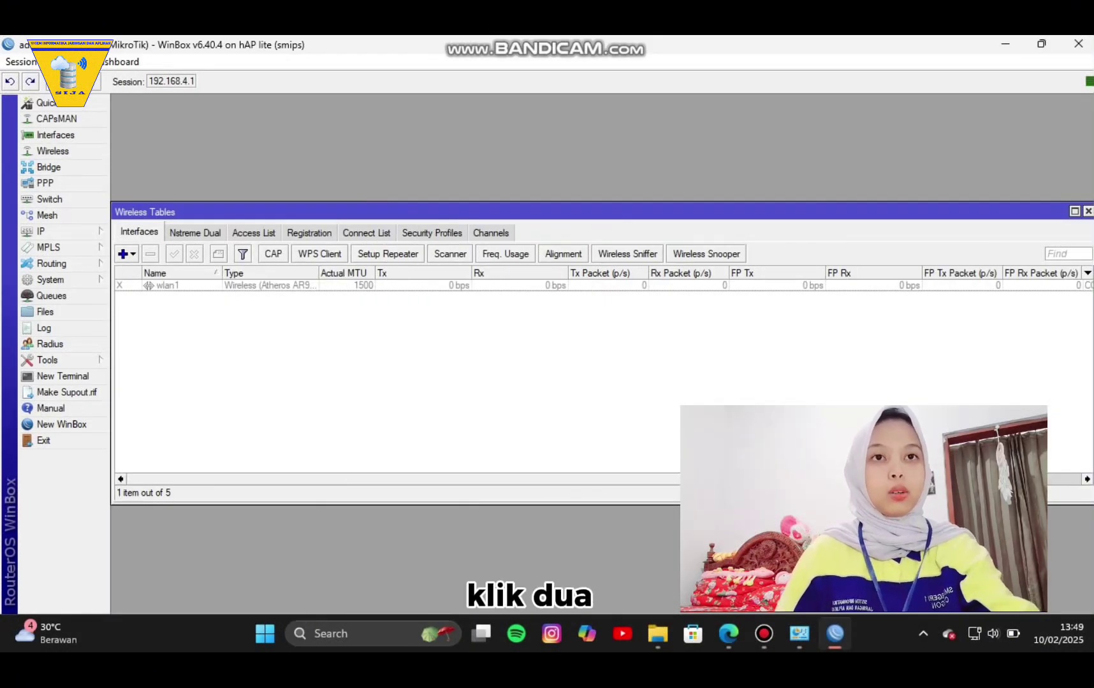
double_click(167, 285)
left_click(174, 253)
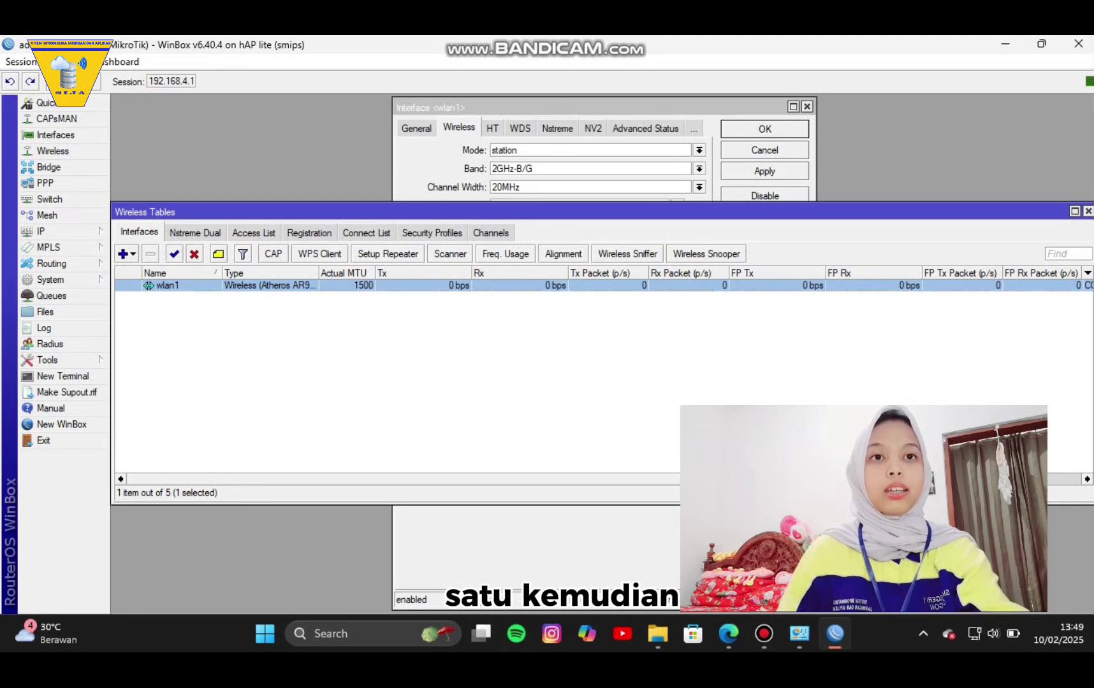
left_click(590, 150)
left_click(699, 150)
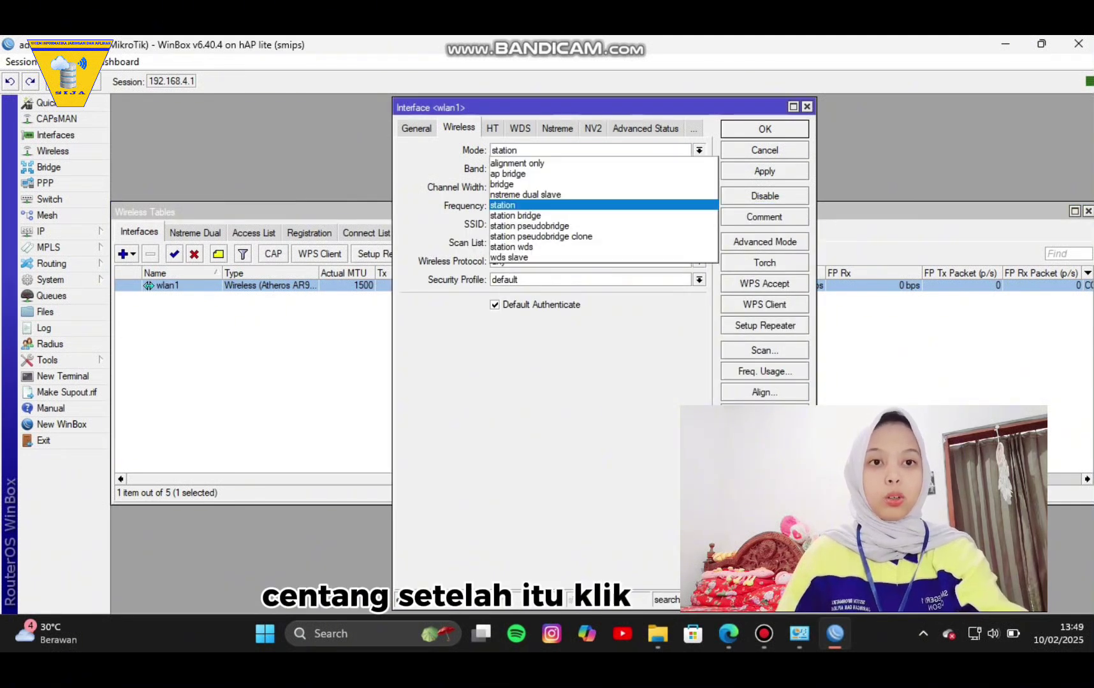
left_click(508, 173)
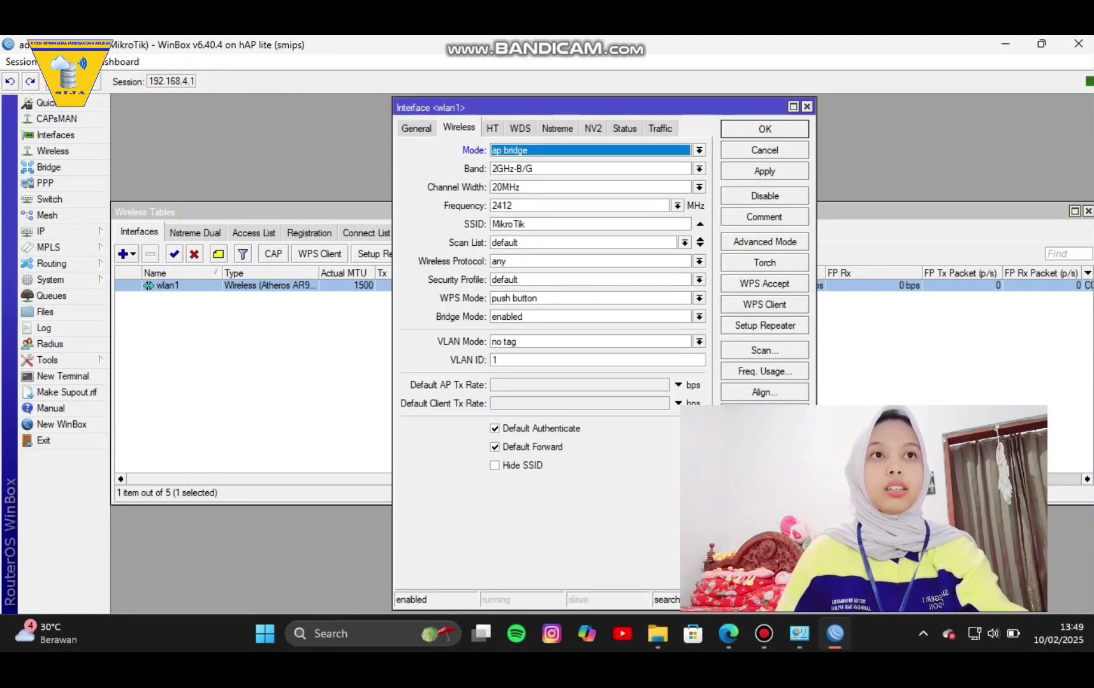
left_click(509, 224)
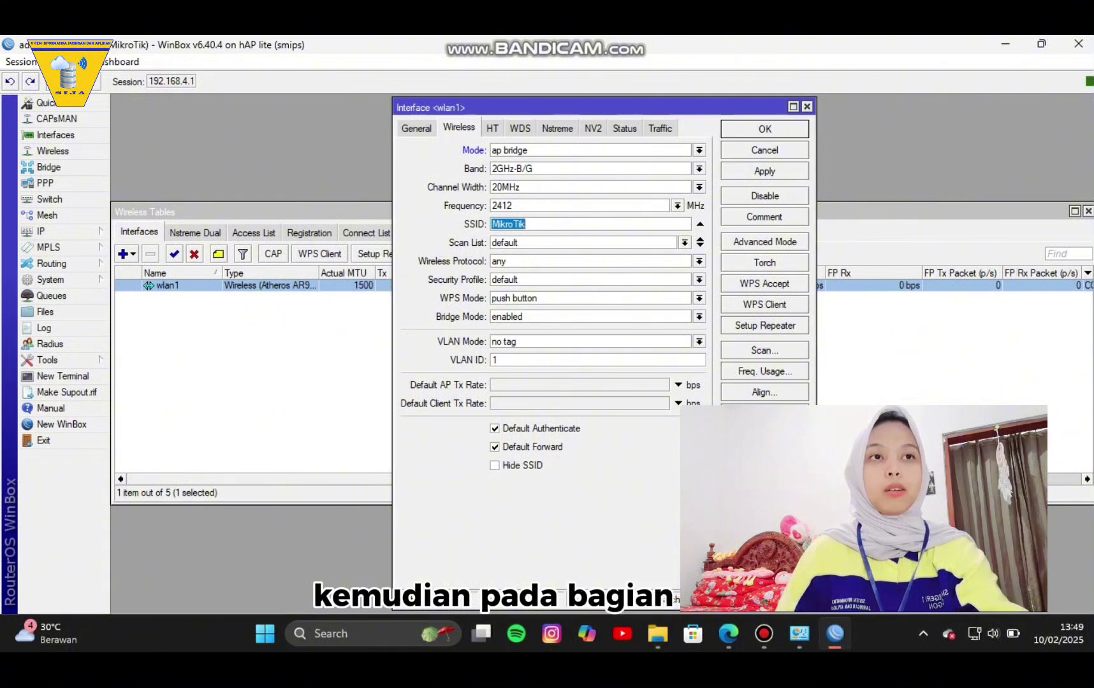
type("alifa")
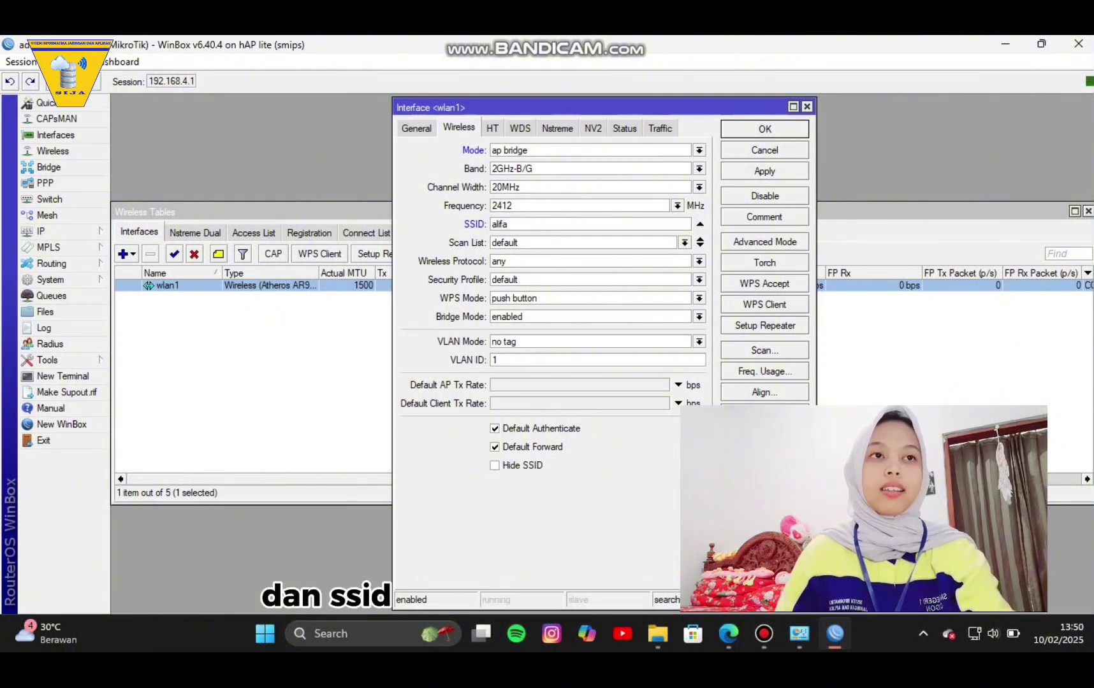
left_click(764, 171)
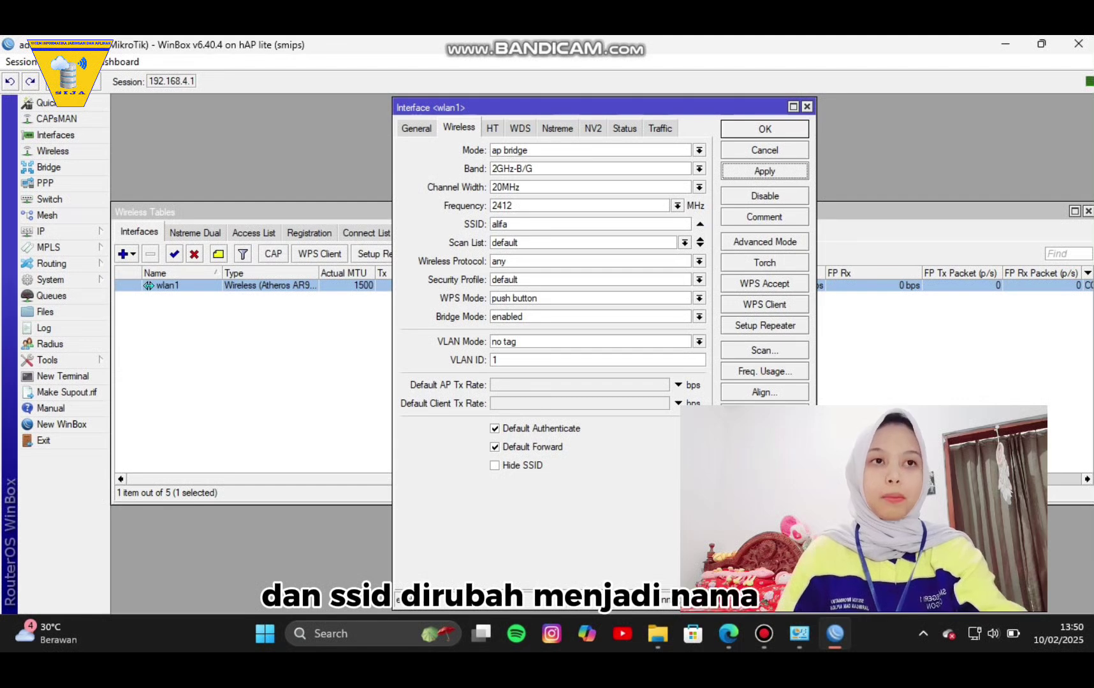
key("Return")
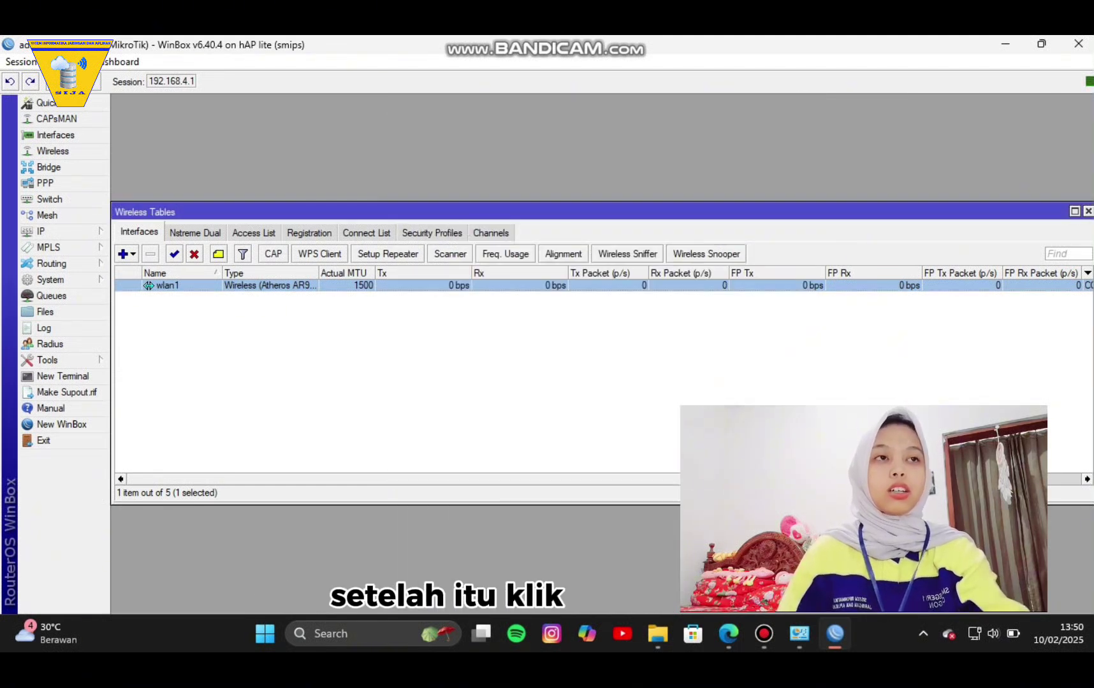
left_click(45, 231)
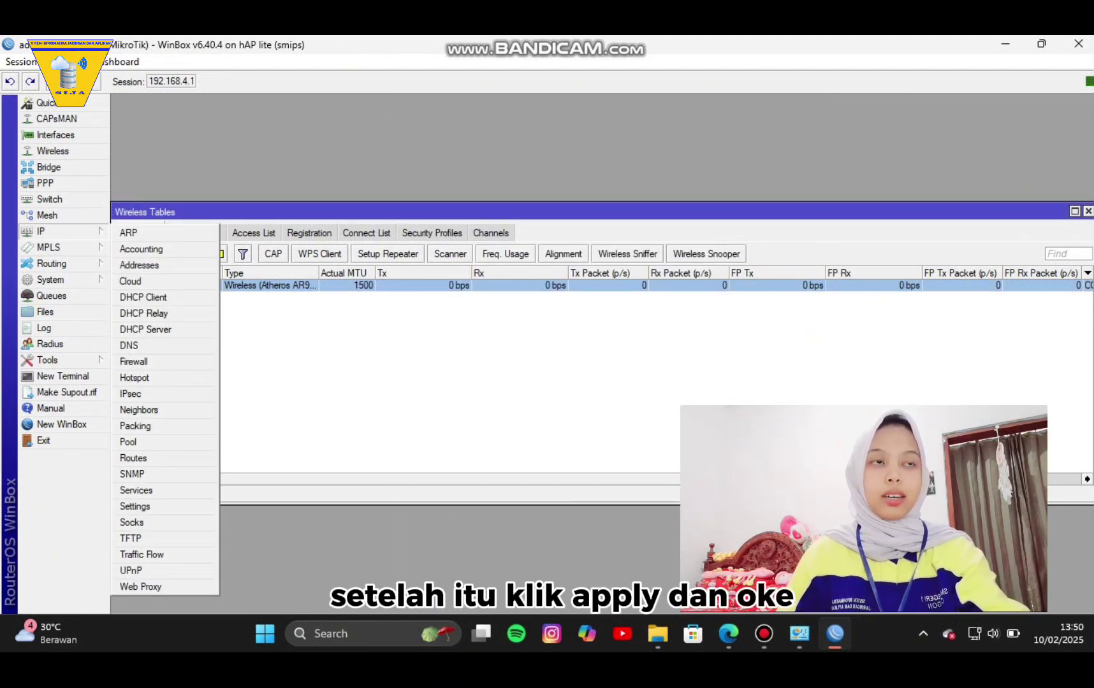
Start the Hotspot Setup wizard with wlan1 as the hotspot interface.
left_click(135, 377)
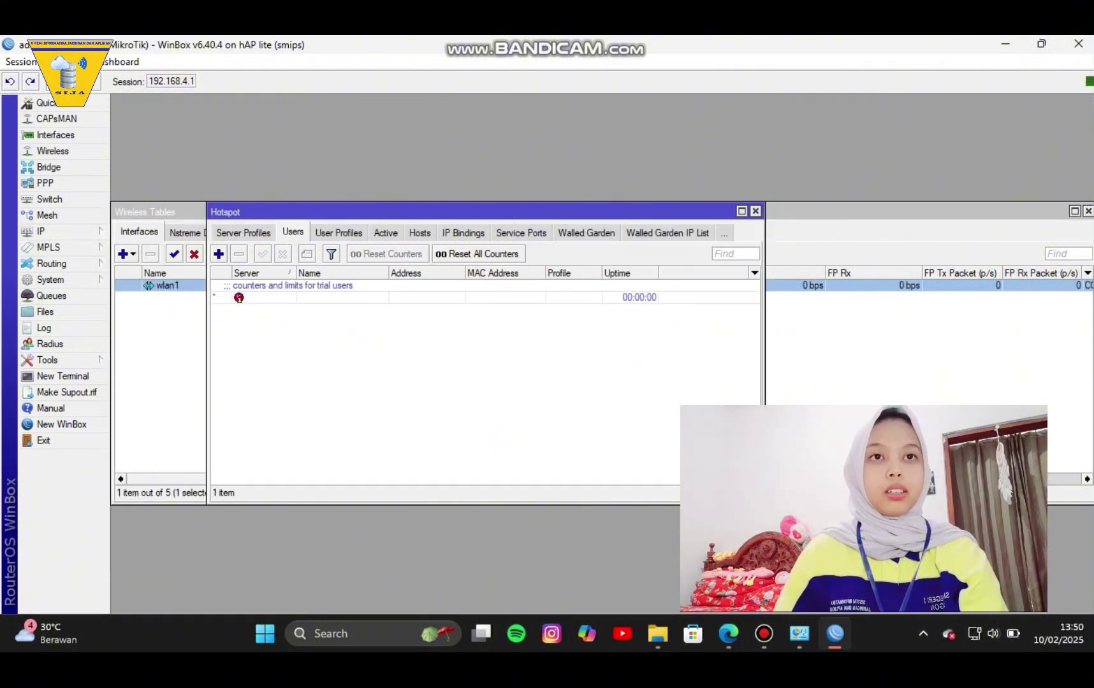
left_click(243, 233)
left_click(230, 233)
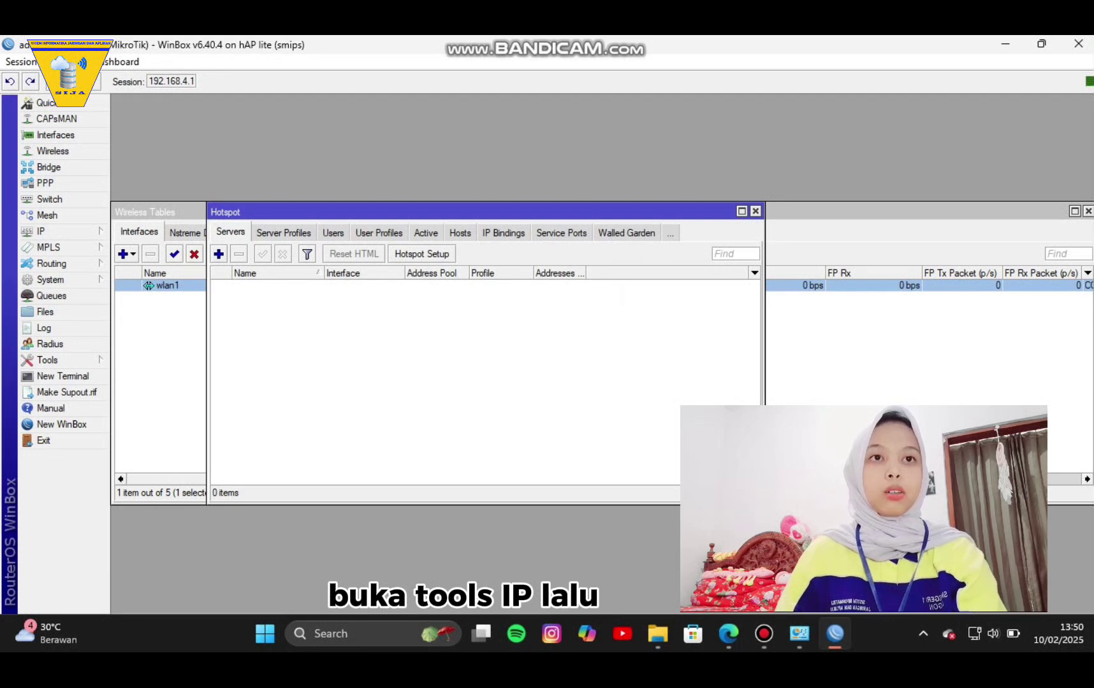
left_click(422, 254)
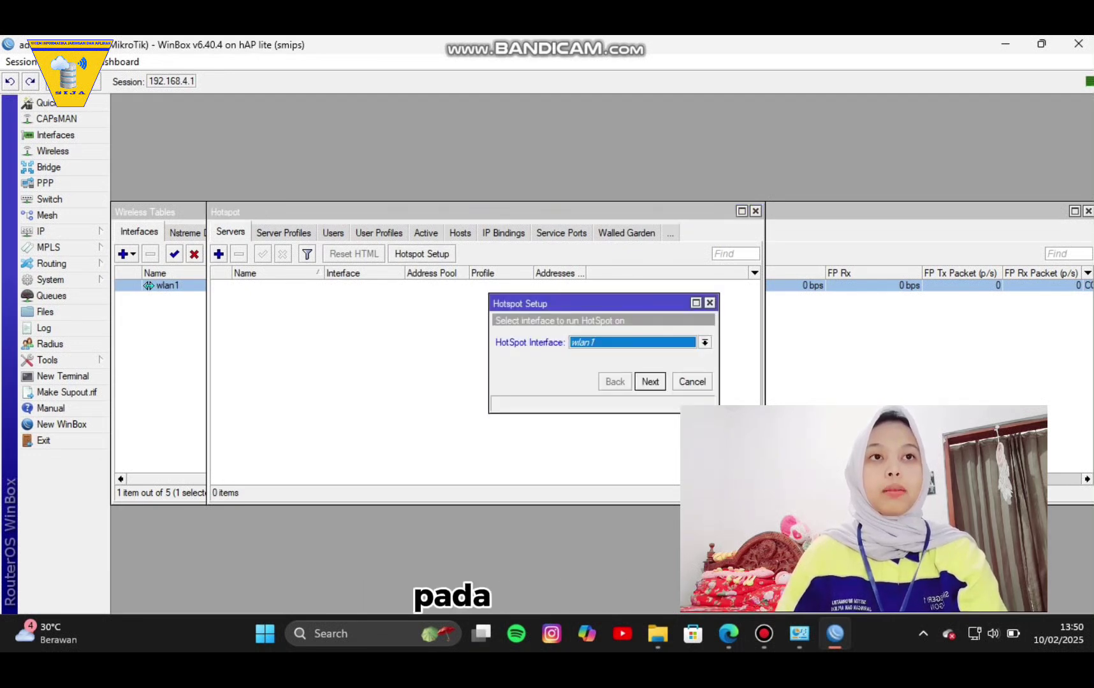
left_click(704, 342)
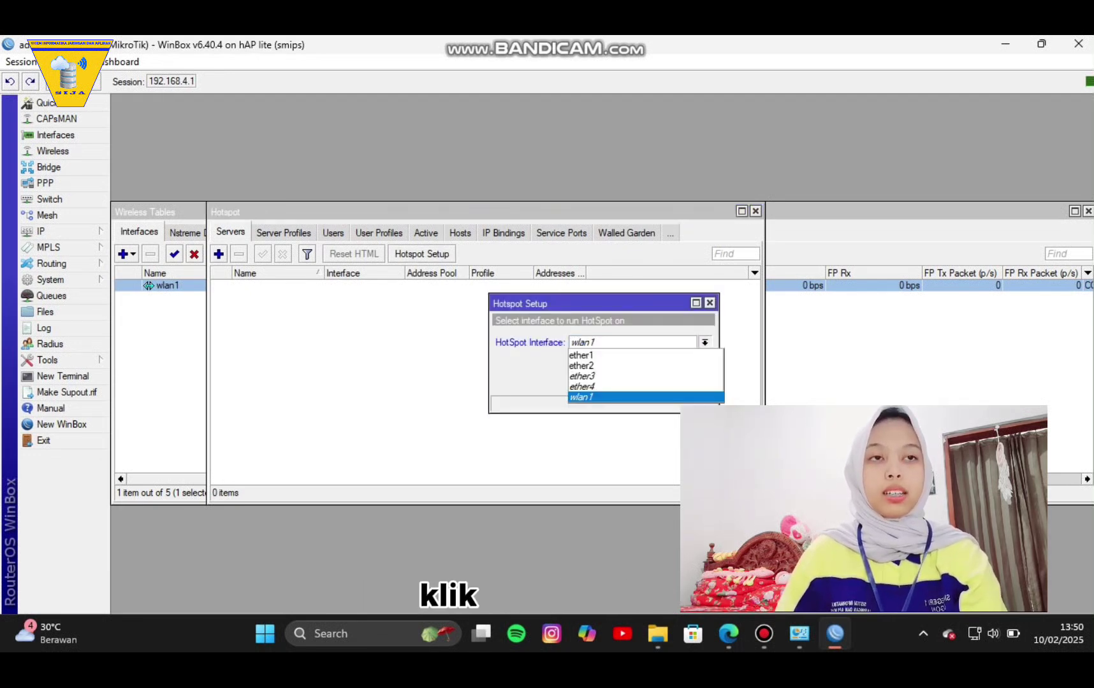
left_click(580, 397)
left_click(649, 381)
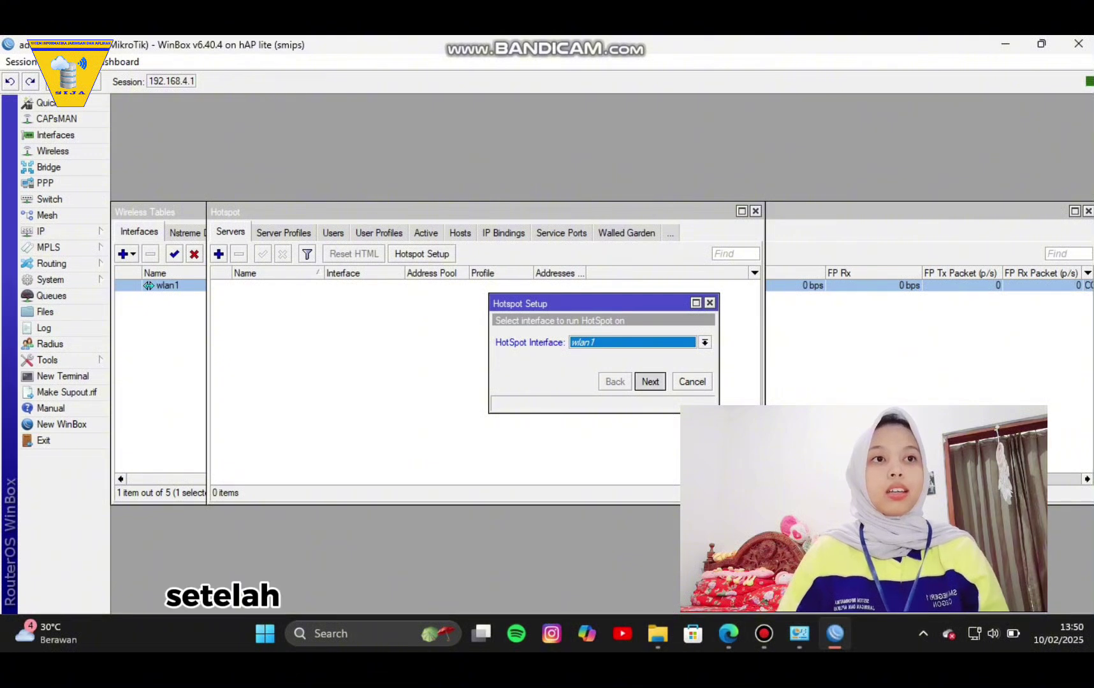
Accept 192.168.5.1/24, the suggested pool, no certificate, no SMTP, and set a DNS name.
key("Return")
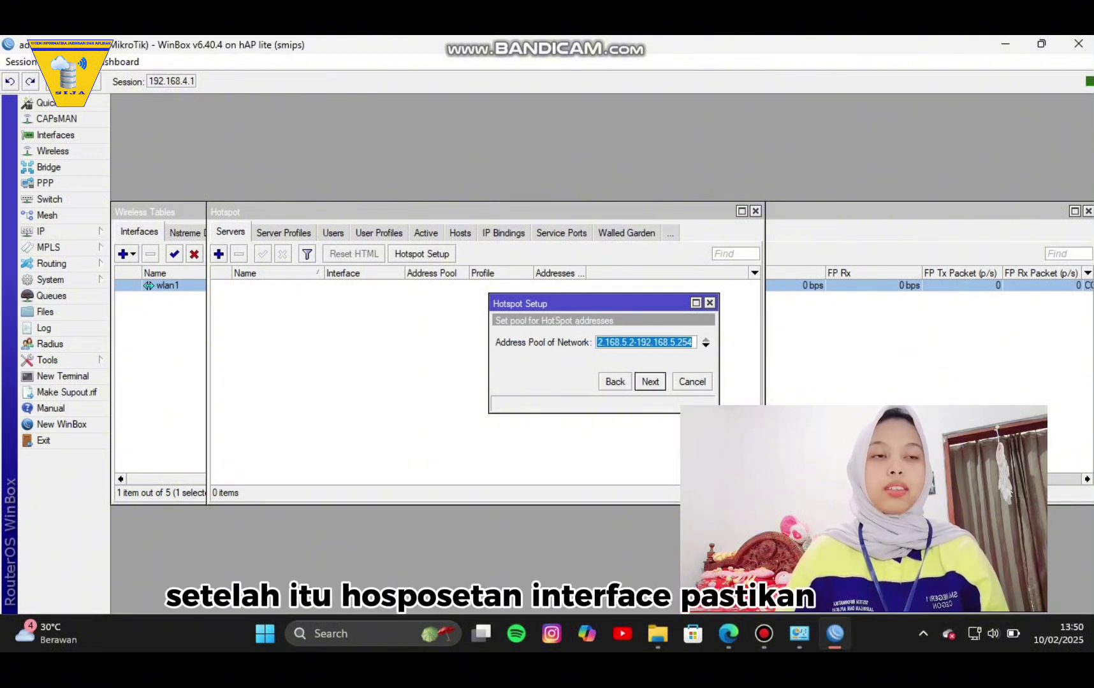
key("Return")
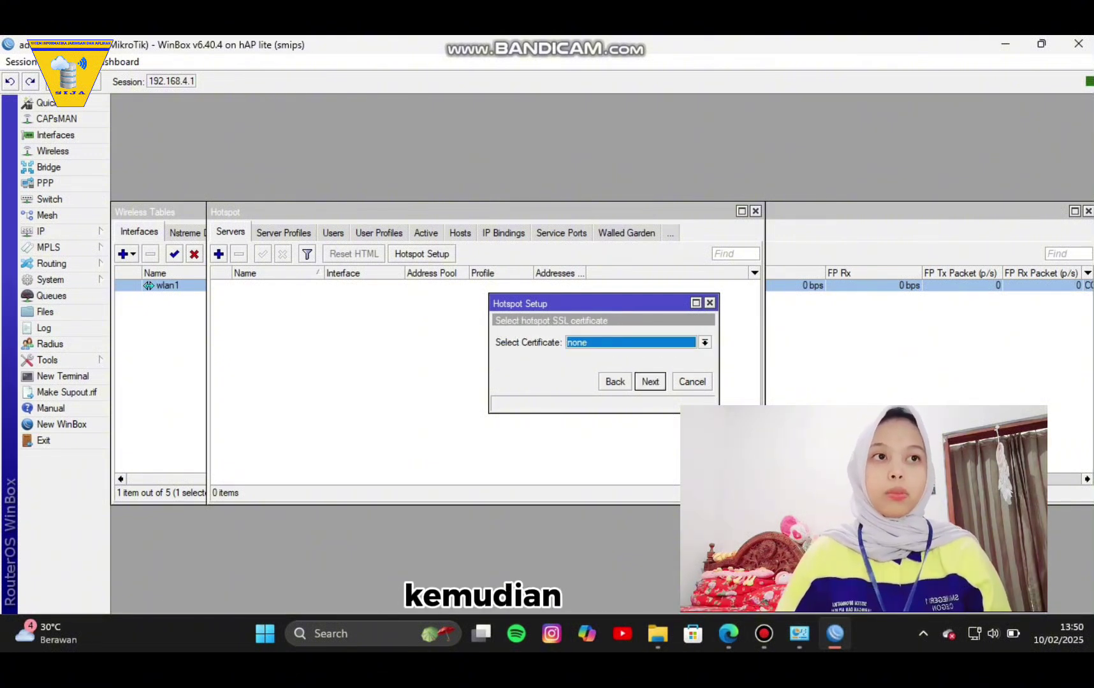
key("Return")
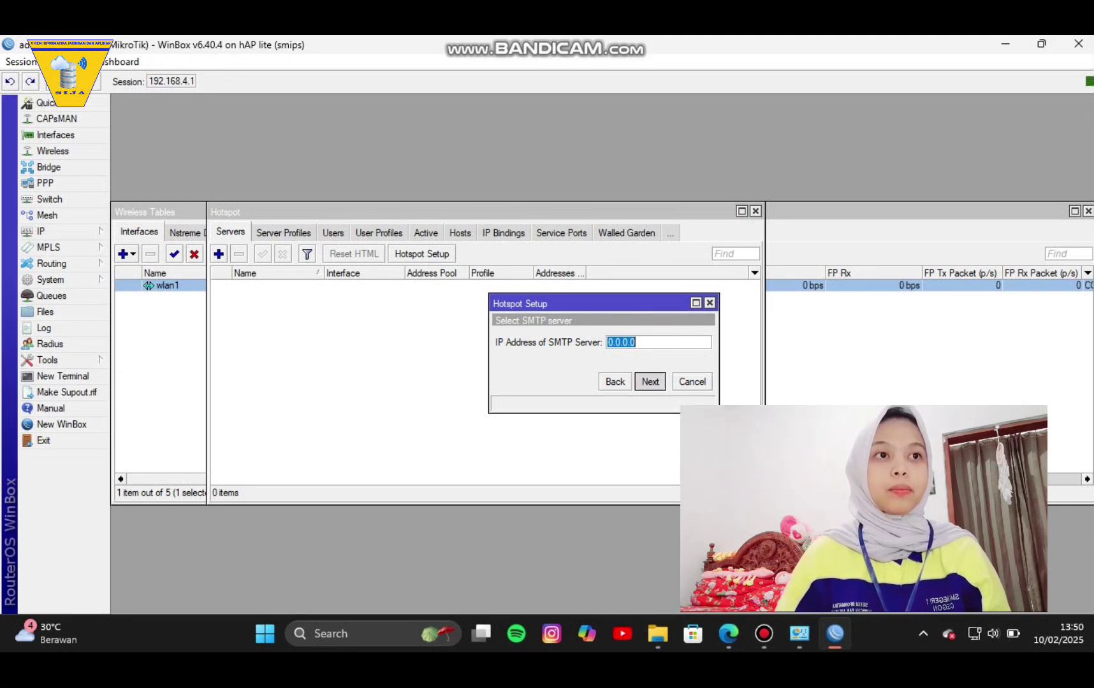
key("Return")
key("Return")
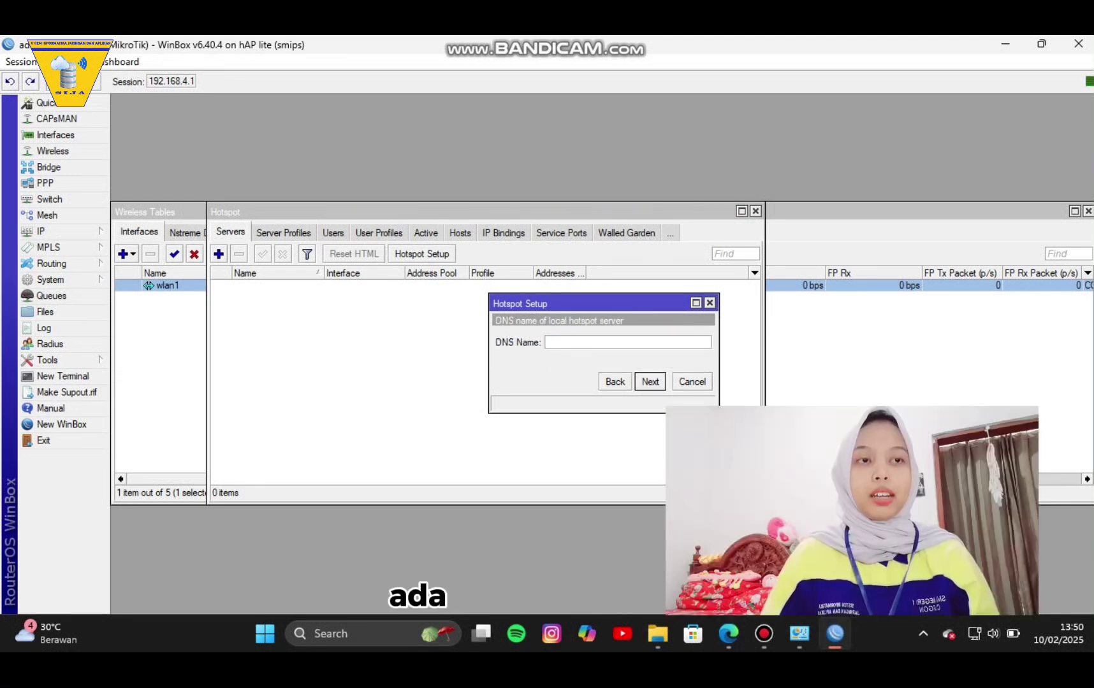
type("alifa")
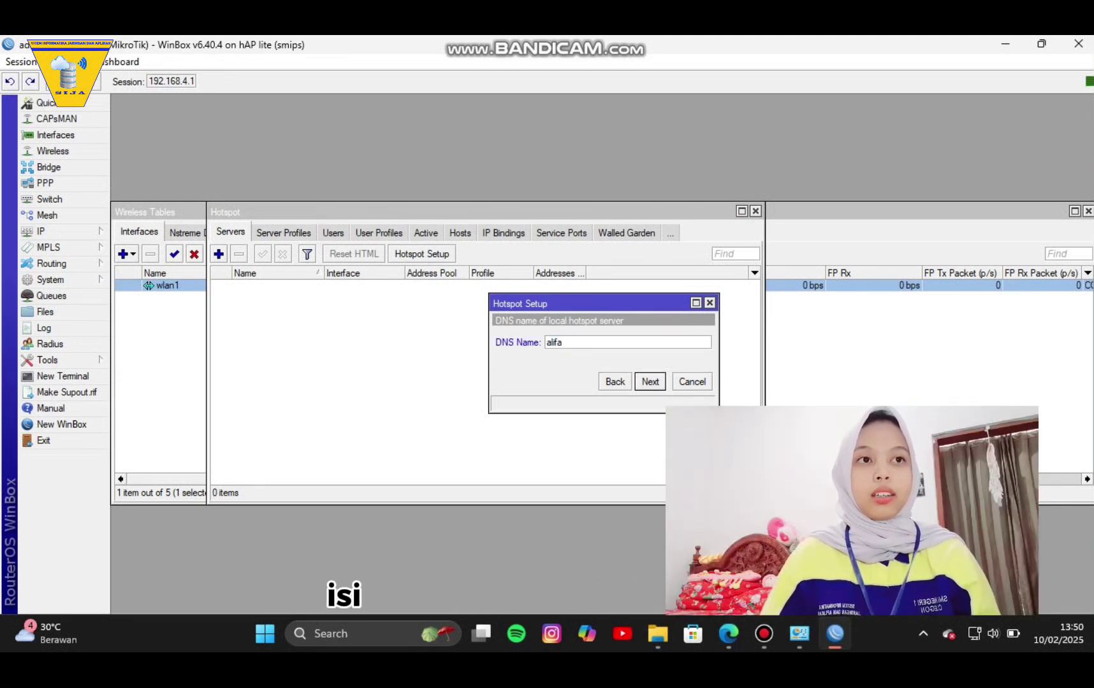
type(".com")
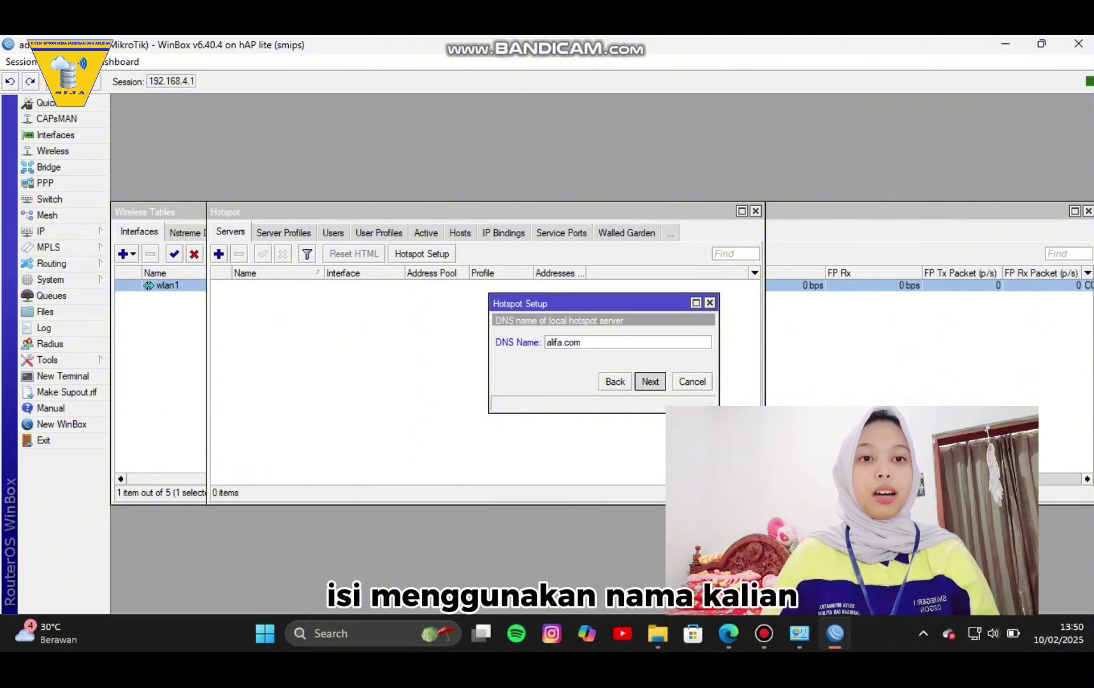
key("Return")
Enter the local hotspot user's name and password and complete the setup.
key("Tab")
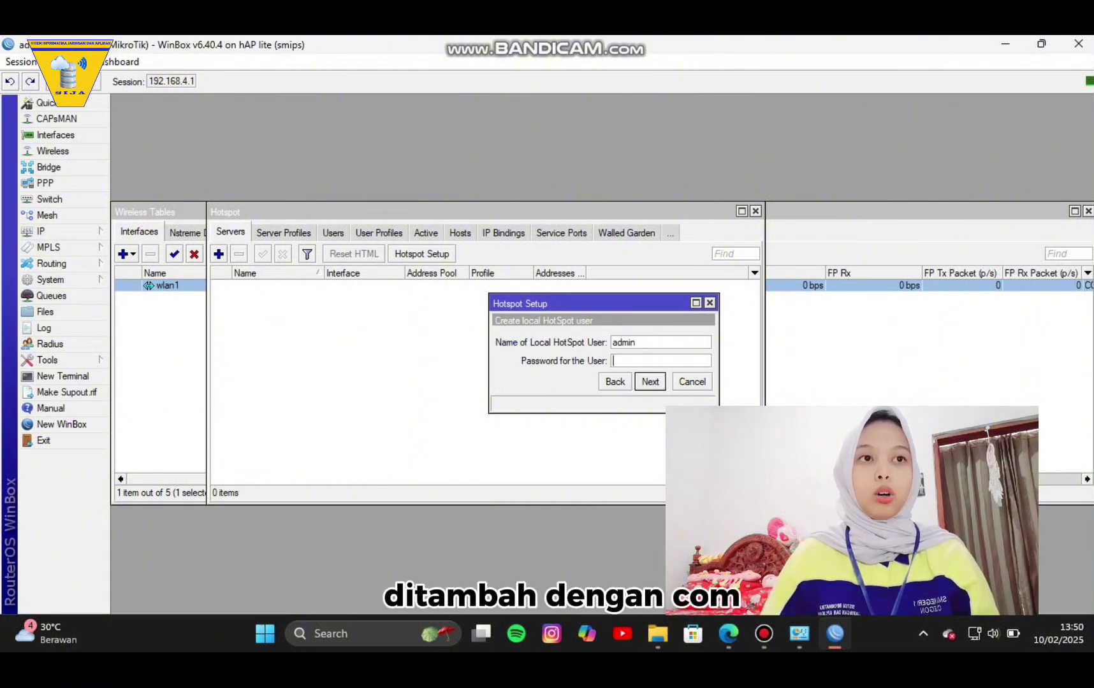
double_click(624, 342)
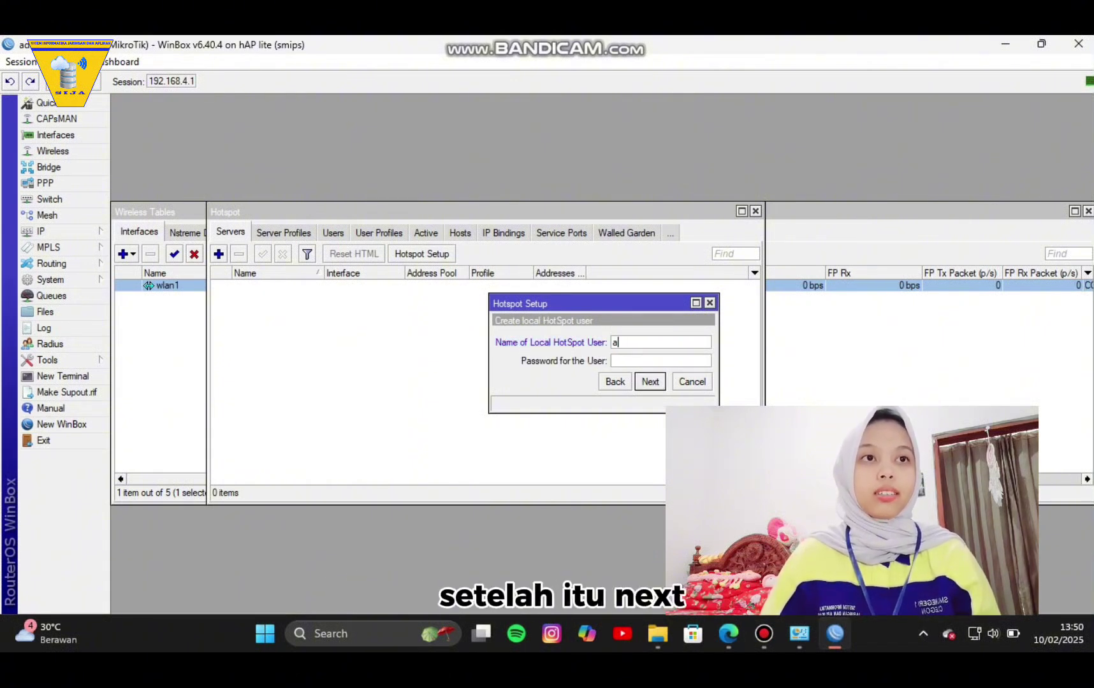
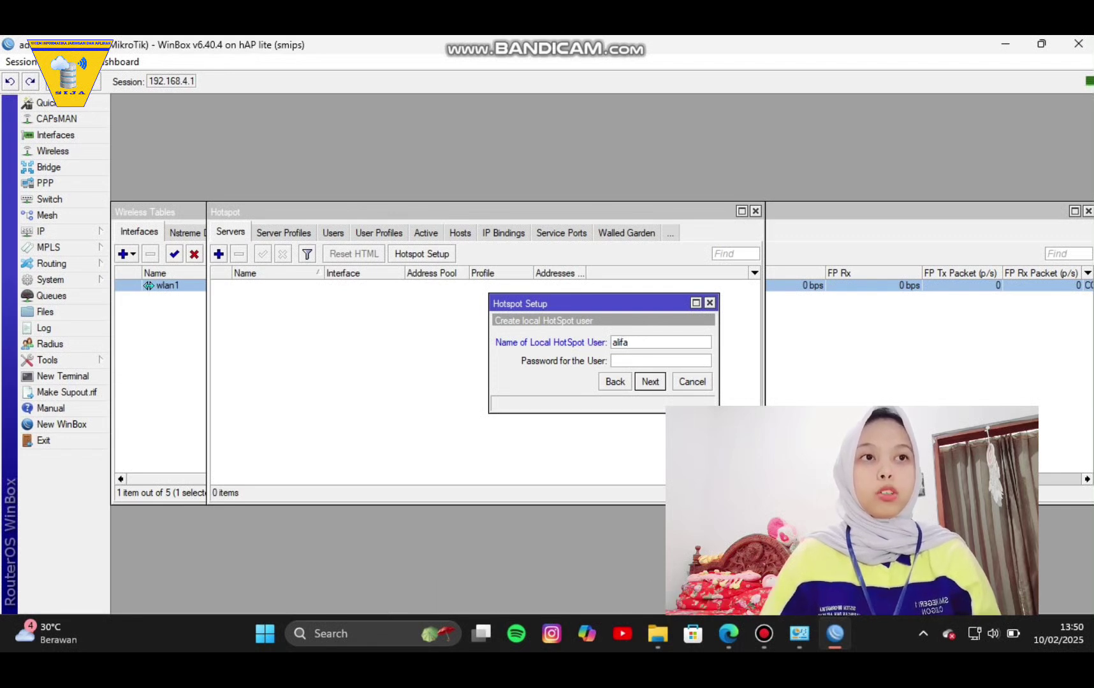
key("Tab")
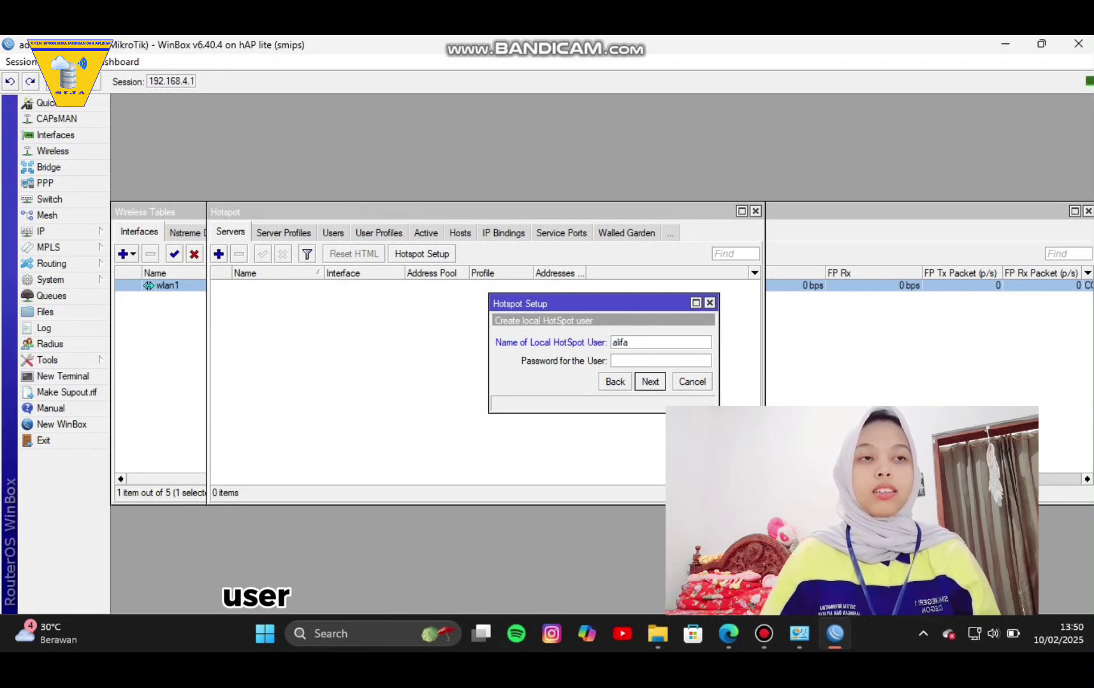
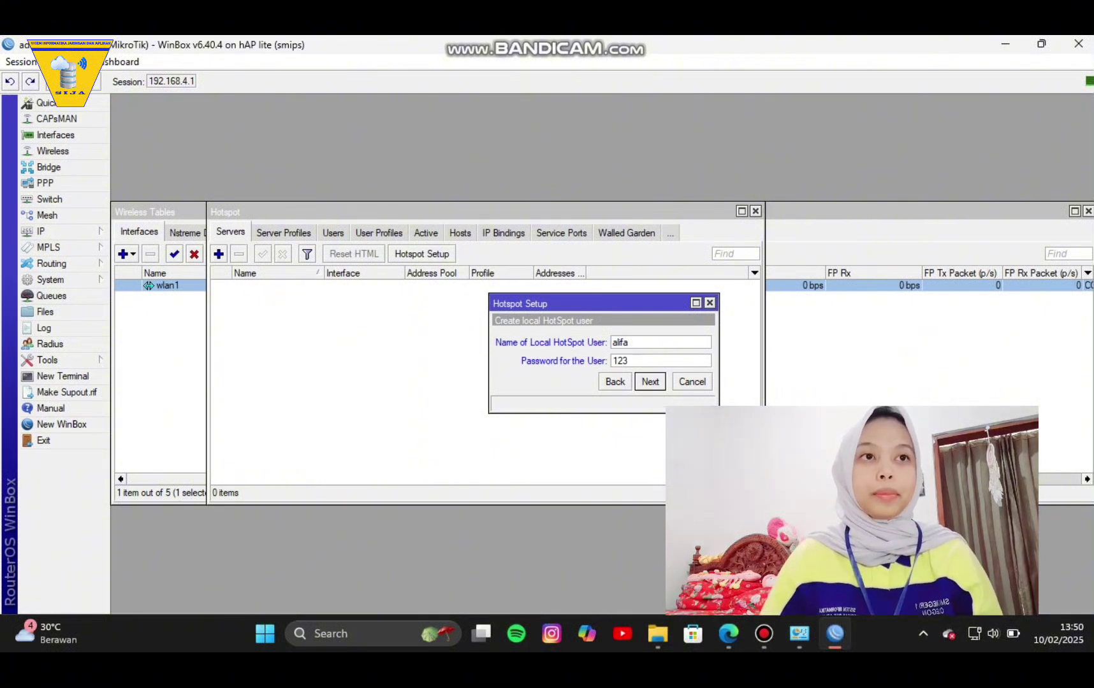
key("Return")
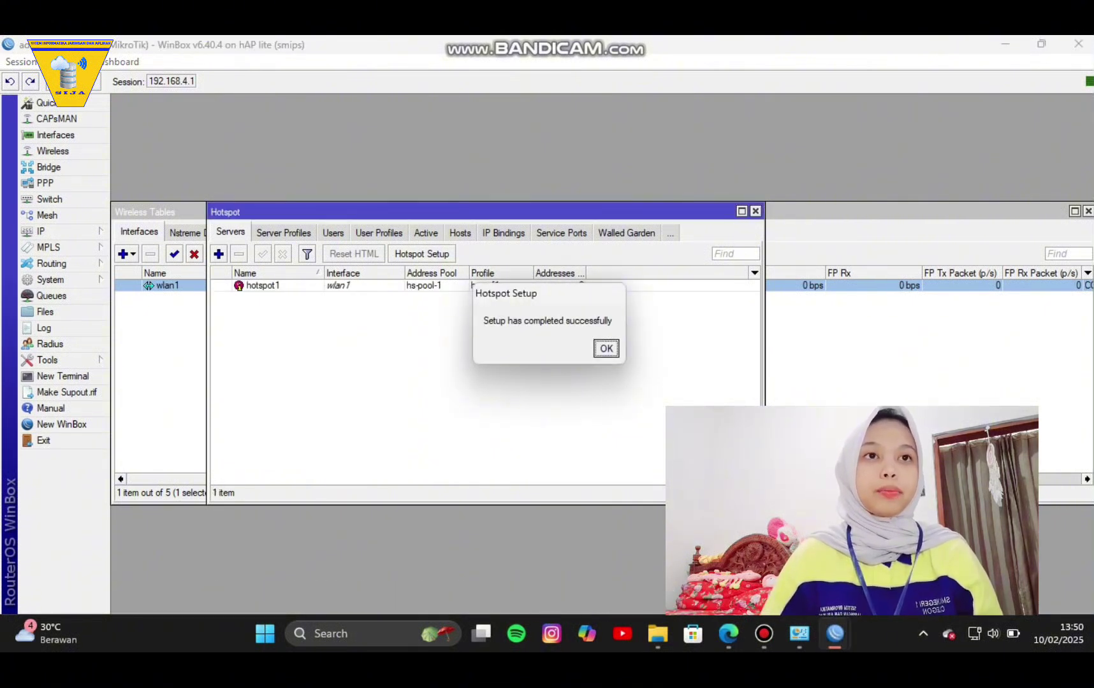
key("Return")
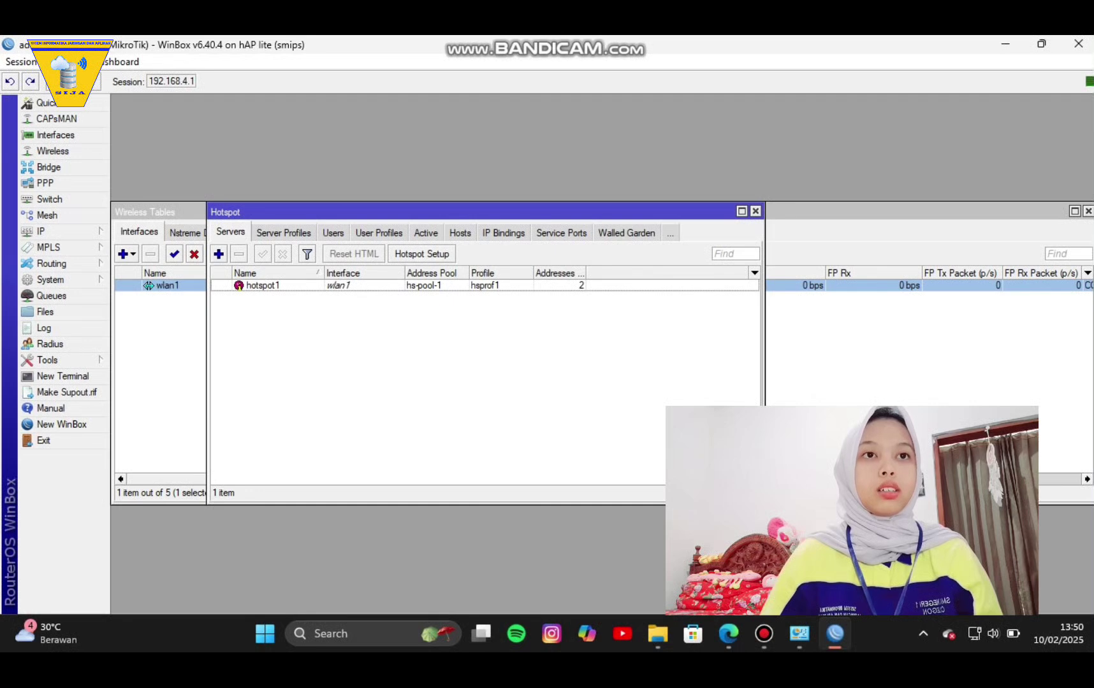
Add a hotspot user restricted to server hotspot1 with its name and password.
left_click(332, 233)
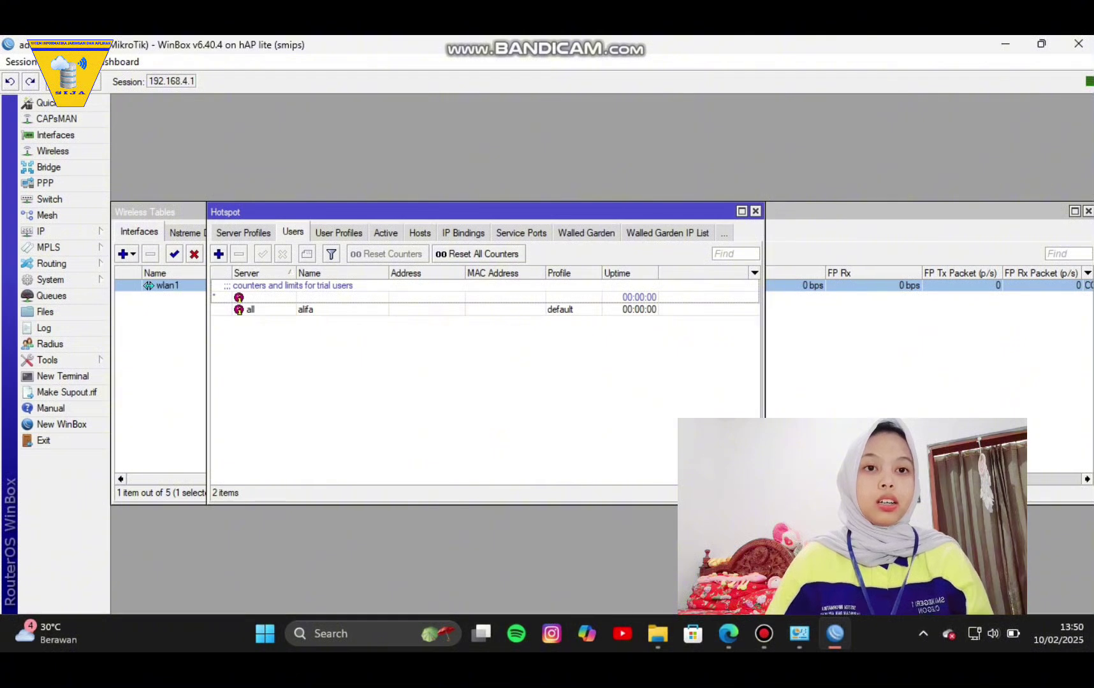
left_click(218, 254)
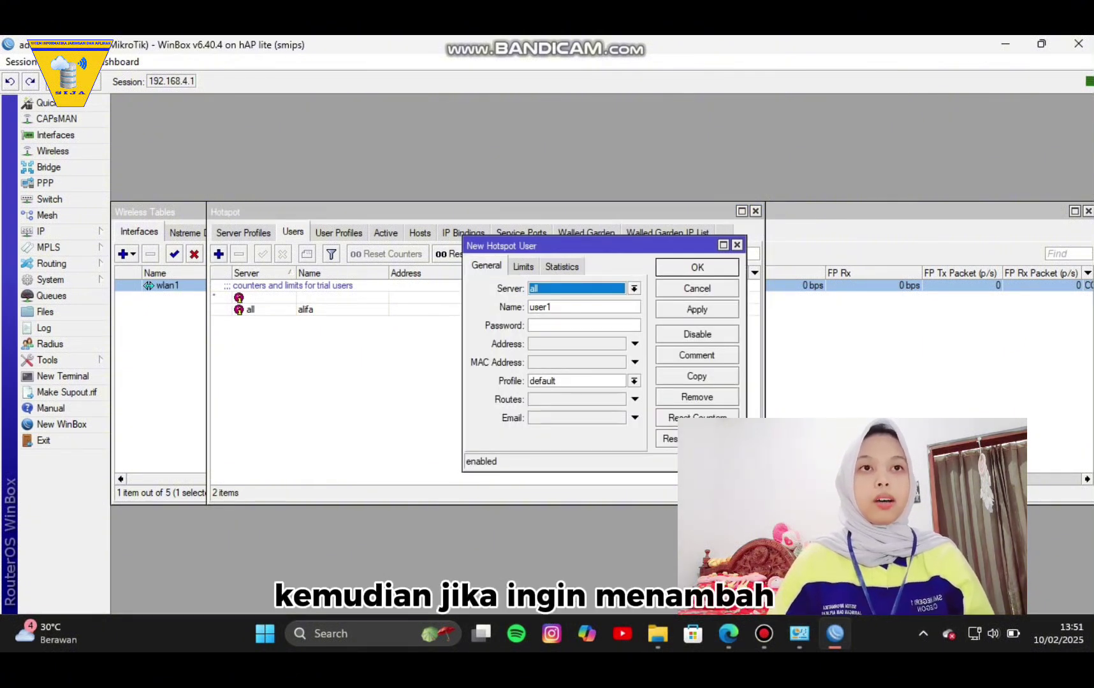
left_click(634, 288)
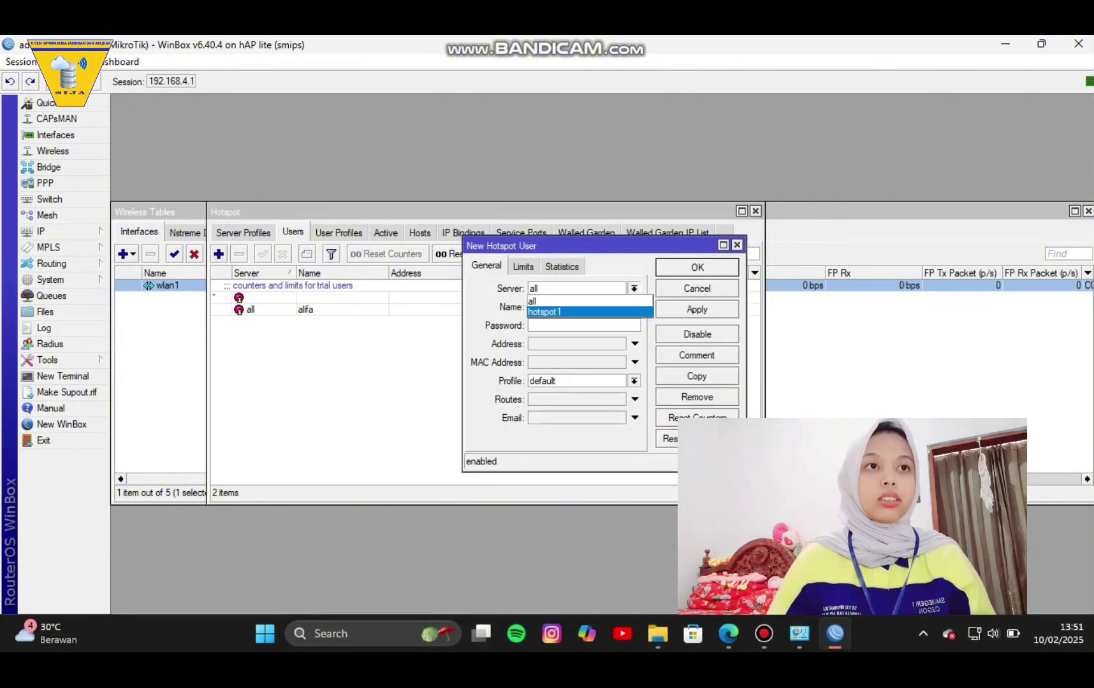
left_click(554, 312)
key("Tab")
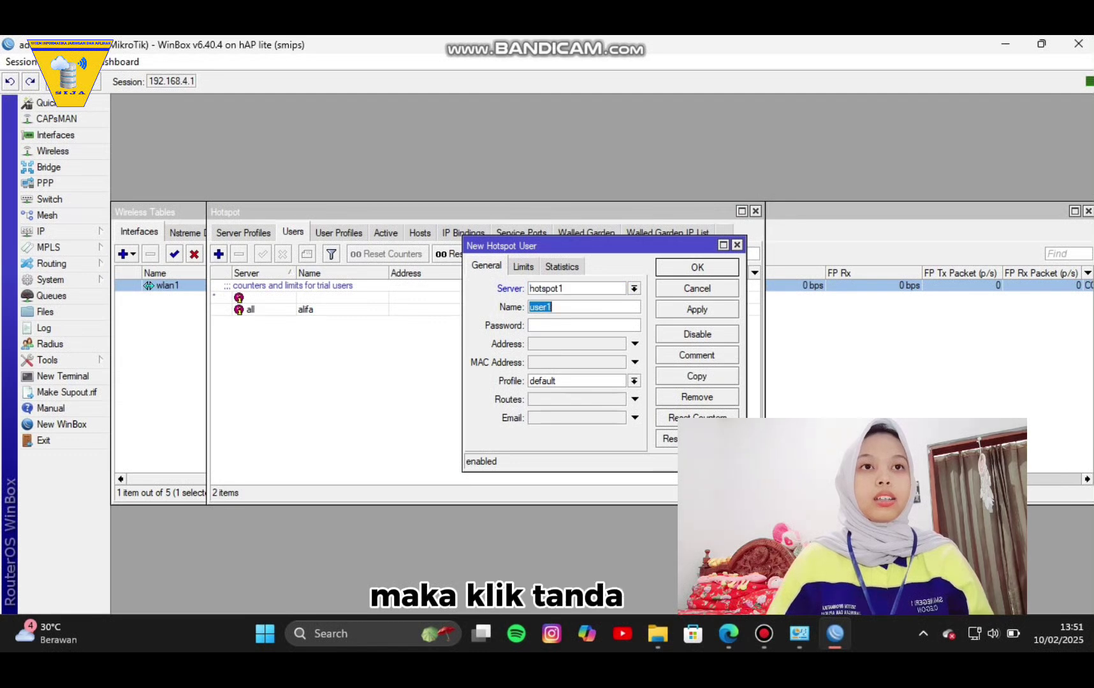
key("BackSpace")
type("sya")
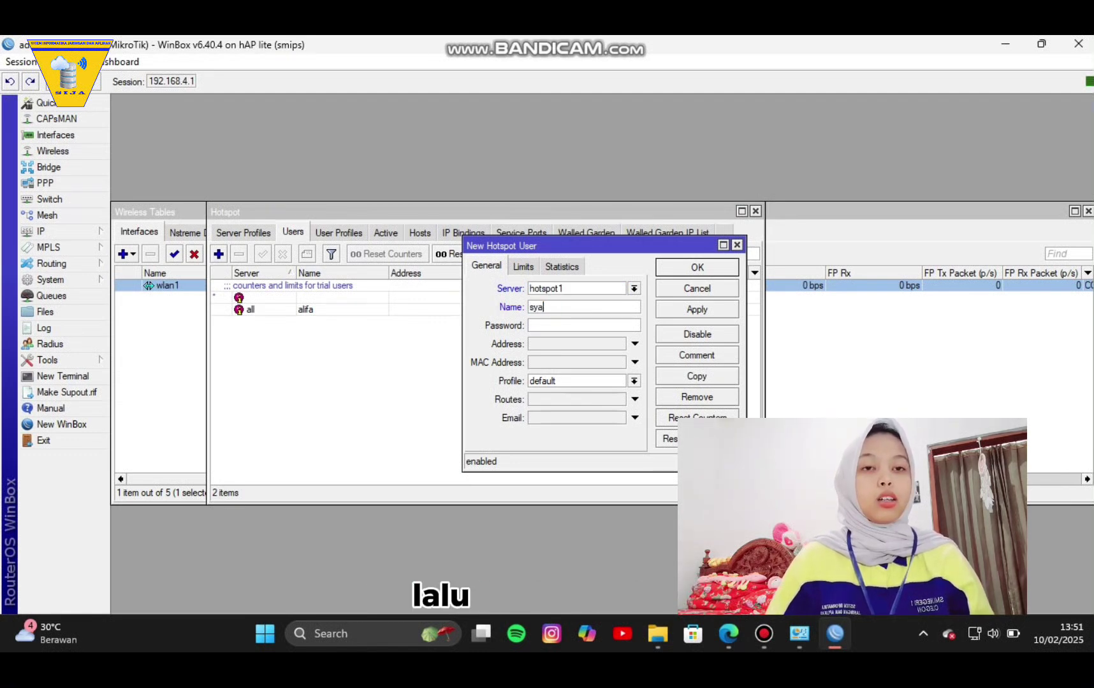
type("fa")
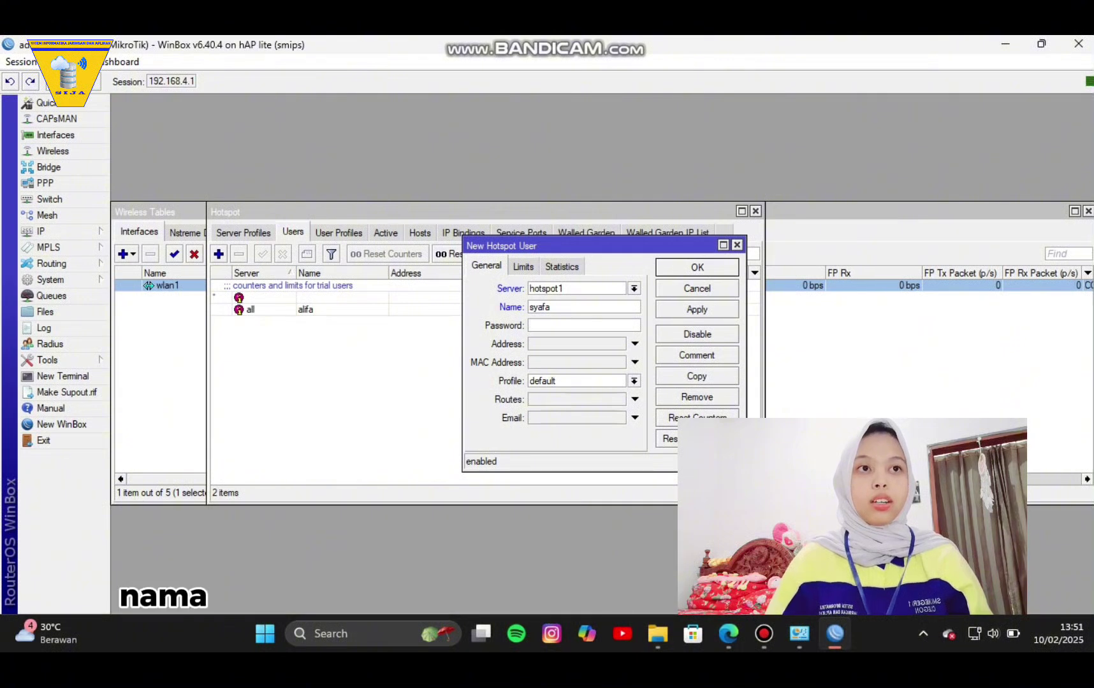
type("*")
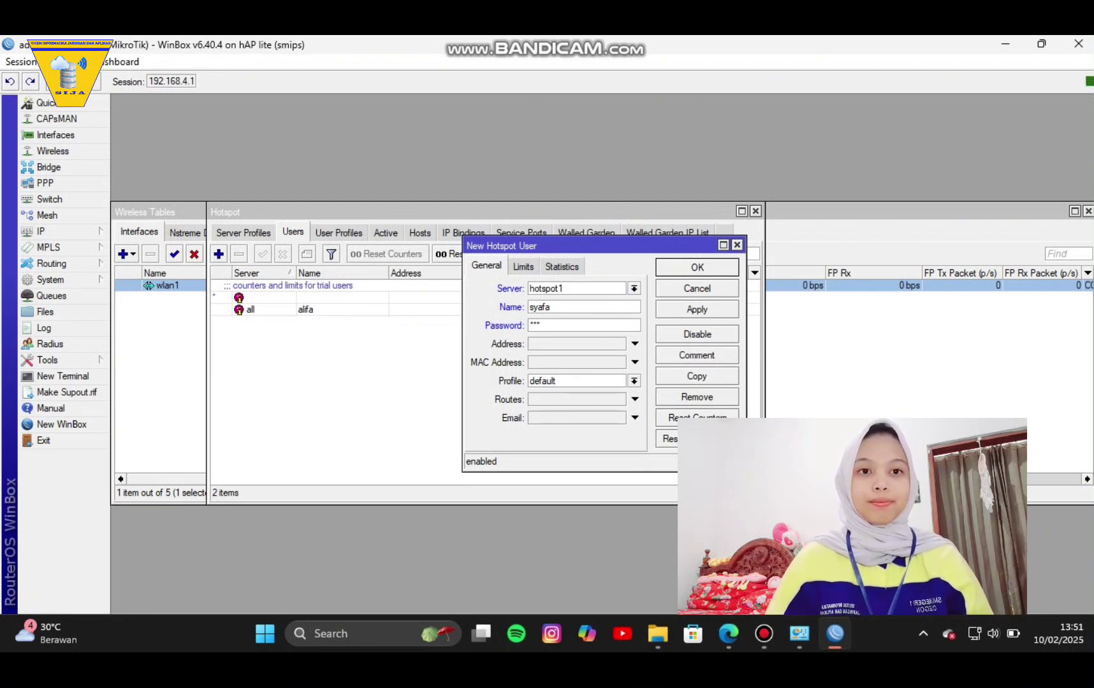
left_click(697, 309)
left_click(696, 267)
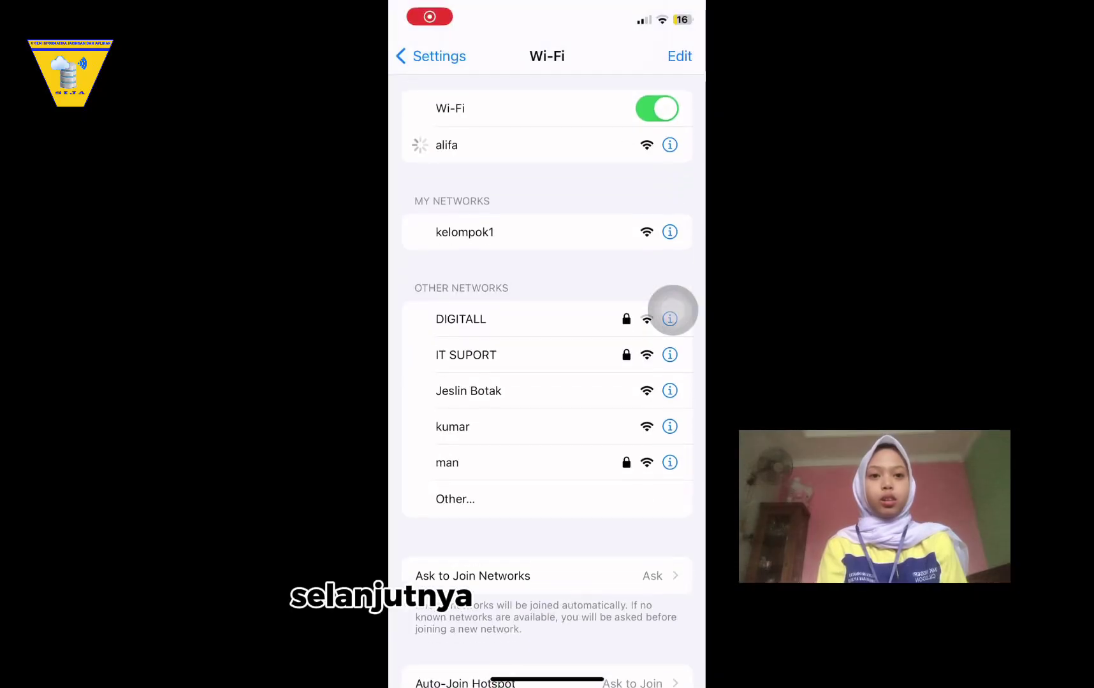
Scroll the phone's Wi-Fi list to find the hotspot network.
scroll(547, 382, "down", 1)
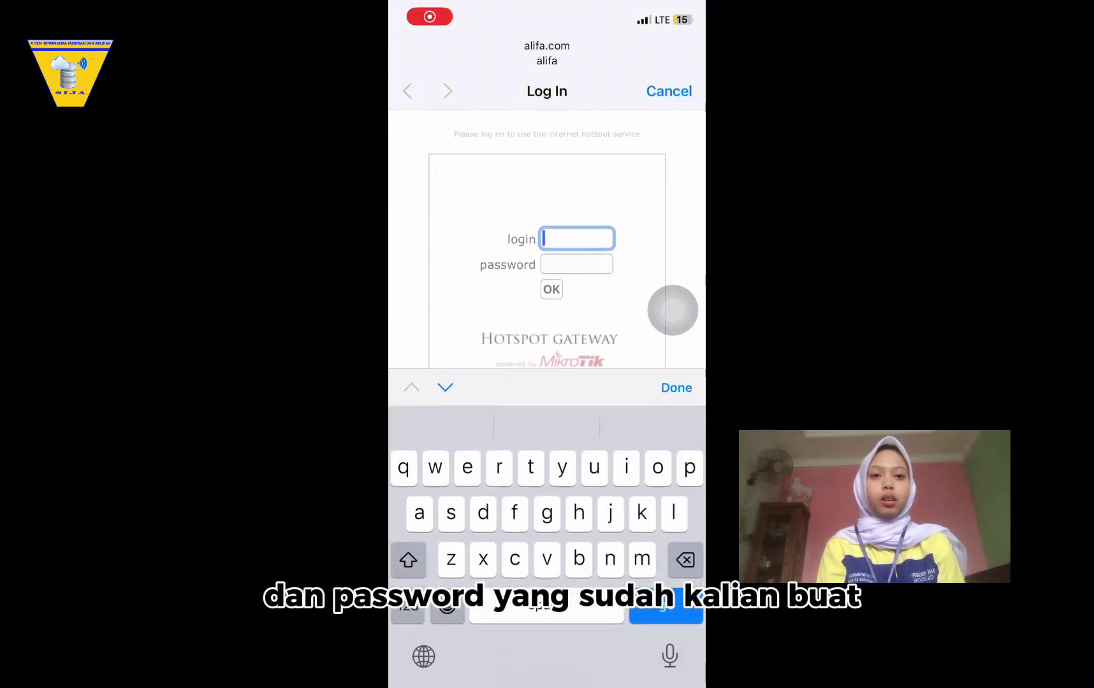
Sign in to the hotspot portal with the new user's login and password, then close the success page.
type("syafa")
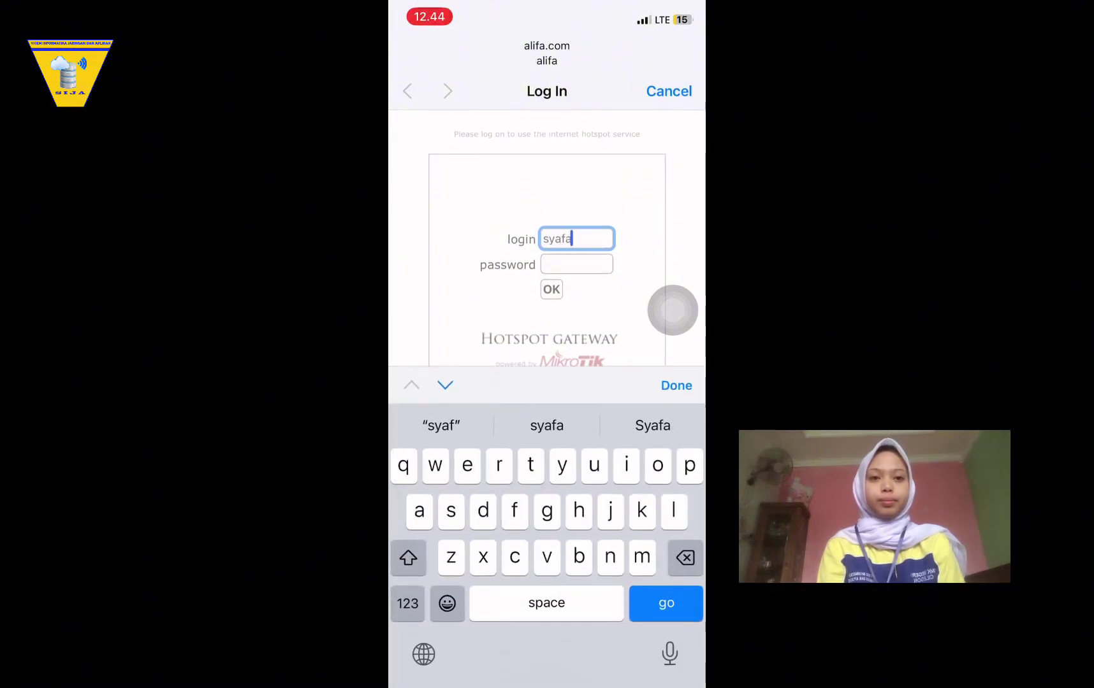
left_click(576, 264)
type("s")
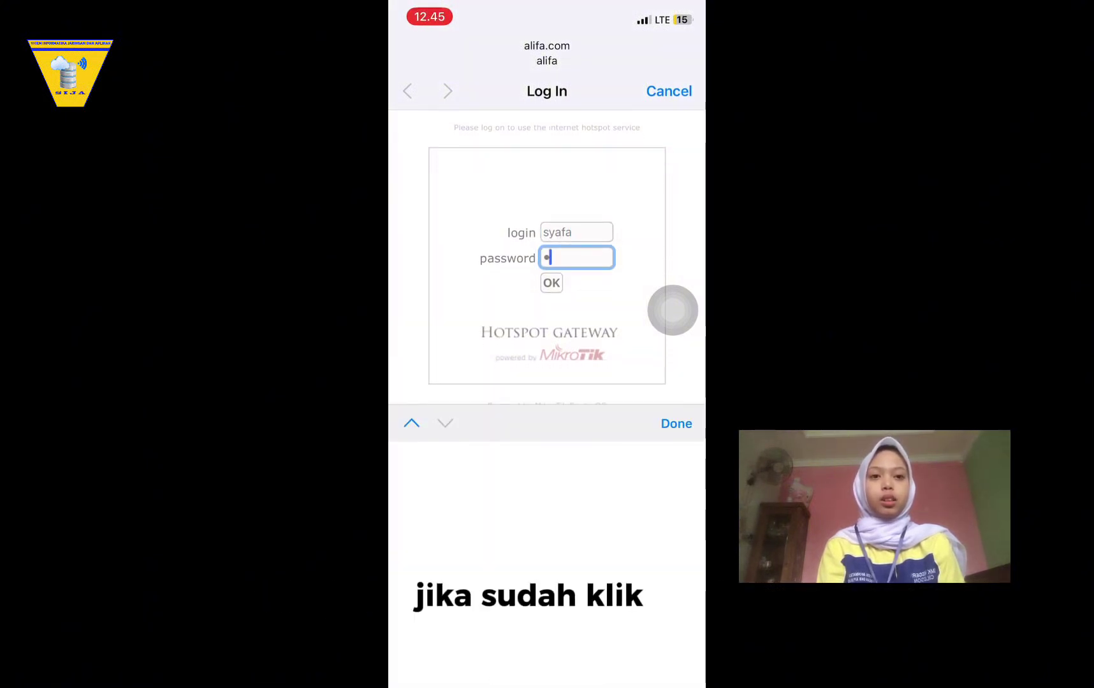
type("•••")
left_click(552, 283)
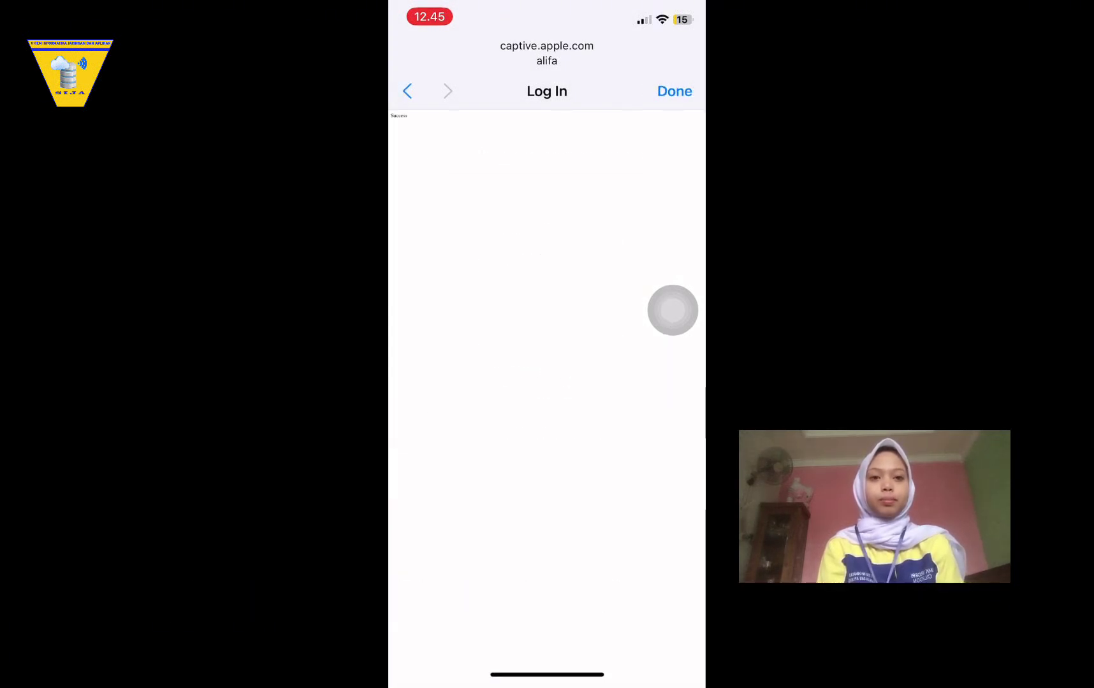
left_click(675, 91)
Search 'speed test' in the phone's Google app and open the Speedtest by Ookla result.
left_click_drag(547, 679, 547, 382)
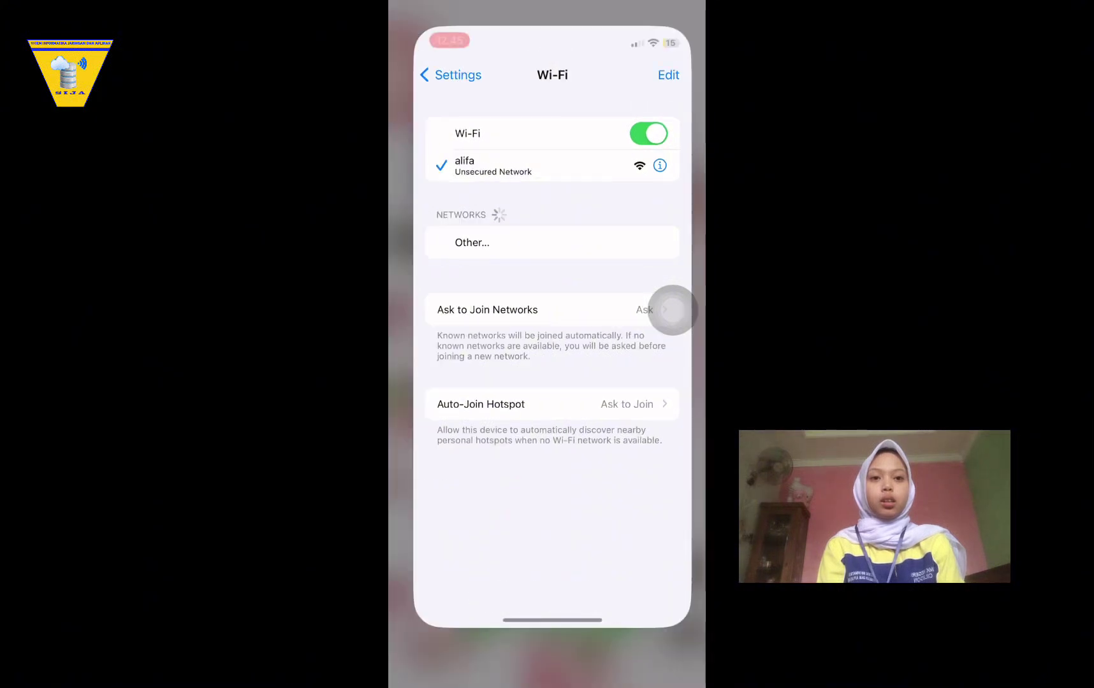
left_click_drag(638, 382, 446, 382)
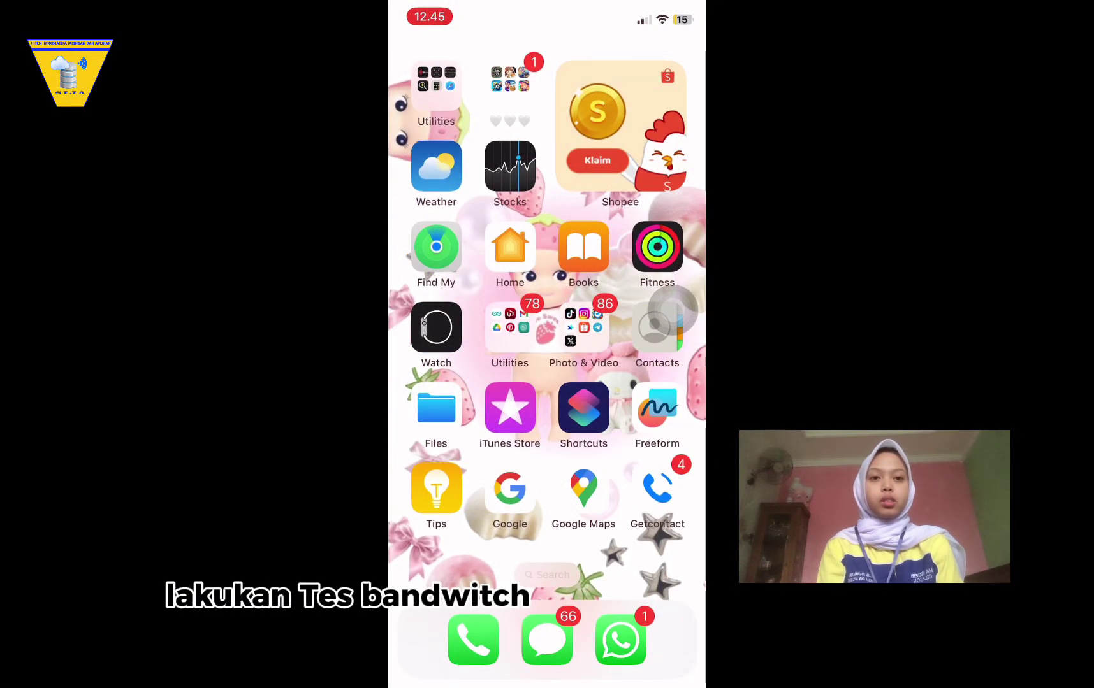
left_click(509, 488)
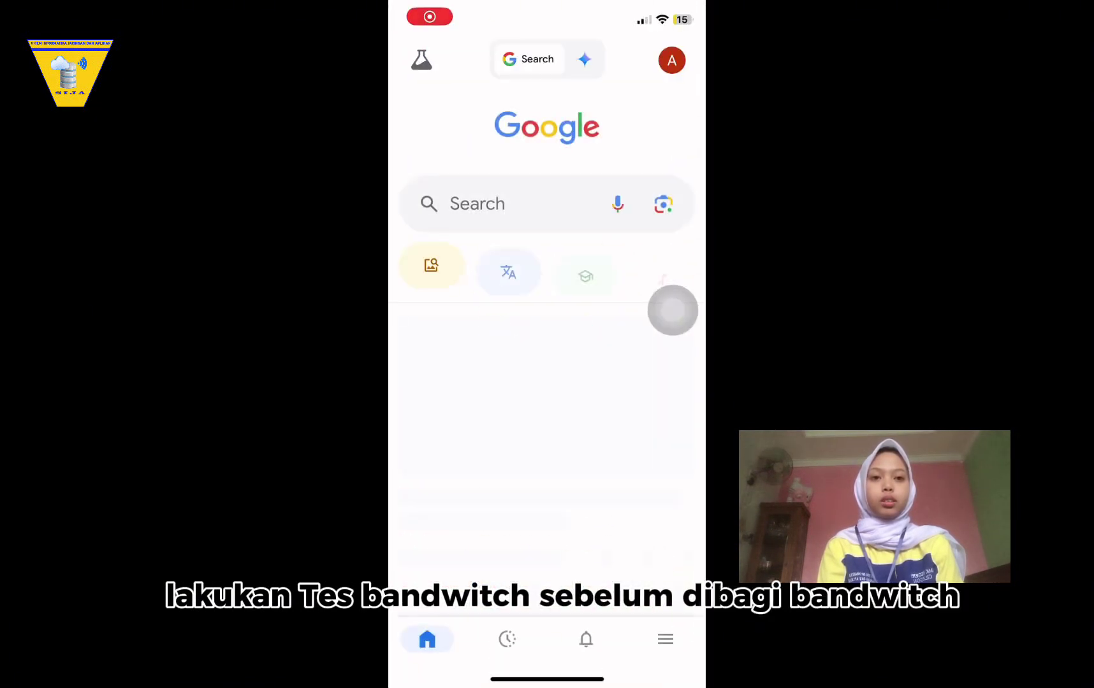
left_click(477, 204)
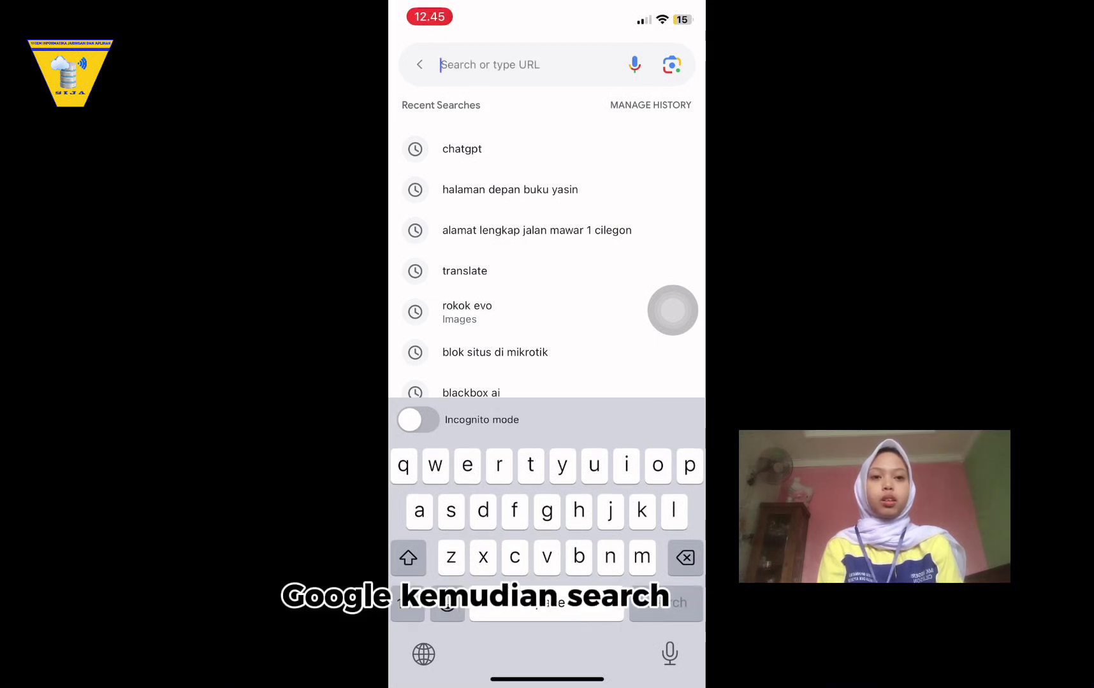
type("spe")
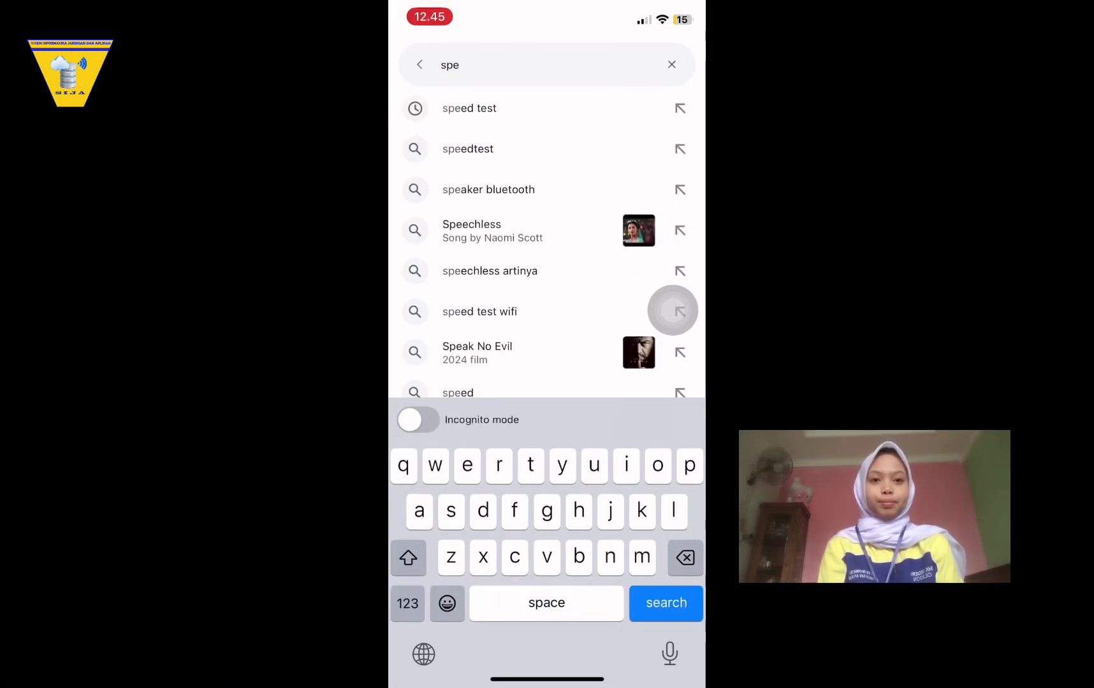
left_click(469, 109)
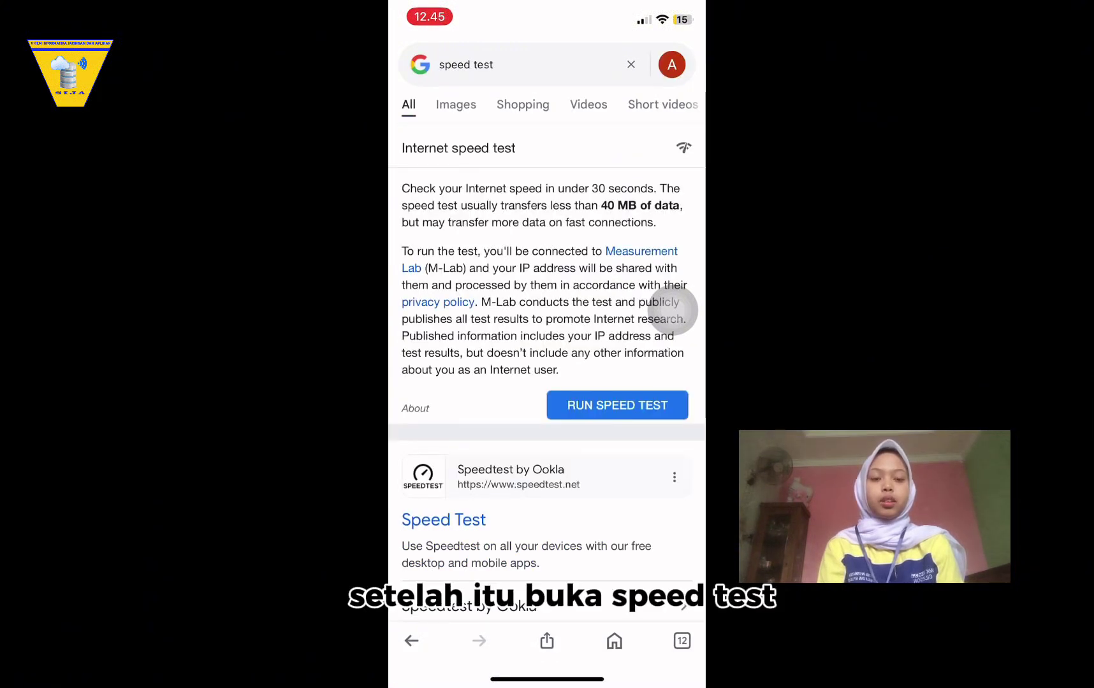
left_click(444, 520)
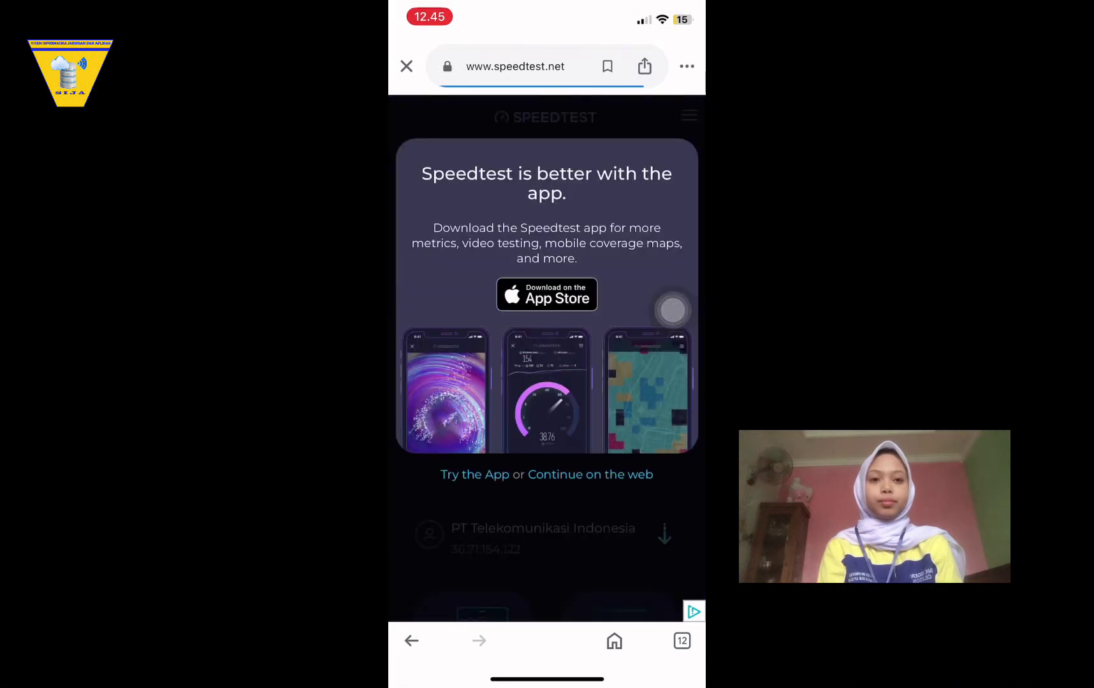
Dismiss the app prompt and privacy notice, then run the test, reaching about 15.56 Mbps down.
scroll(547, 319, "down", 3)
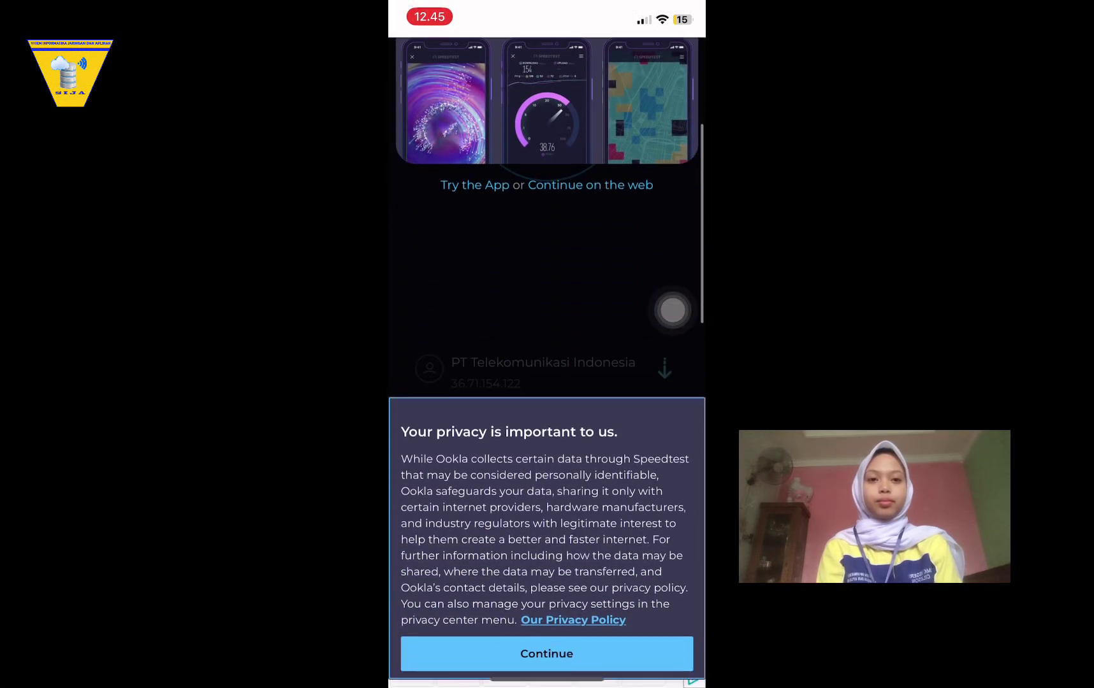
left_click(590, 185)
left_click(547, 654)
scroll(547, 318, "up", 3)
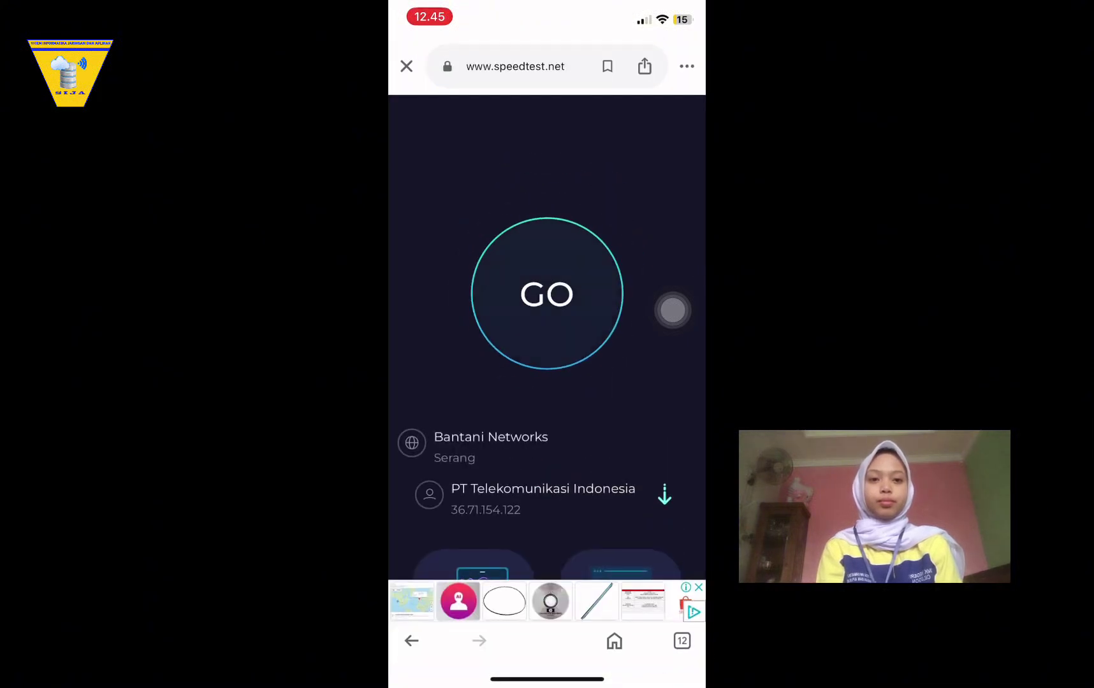
left_click(546, 294)
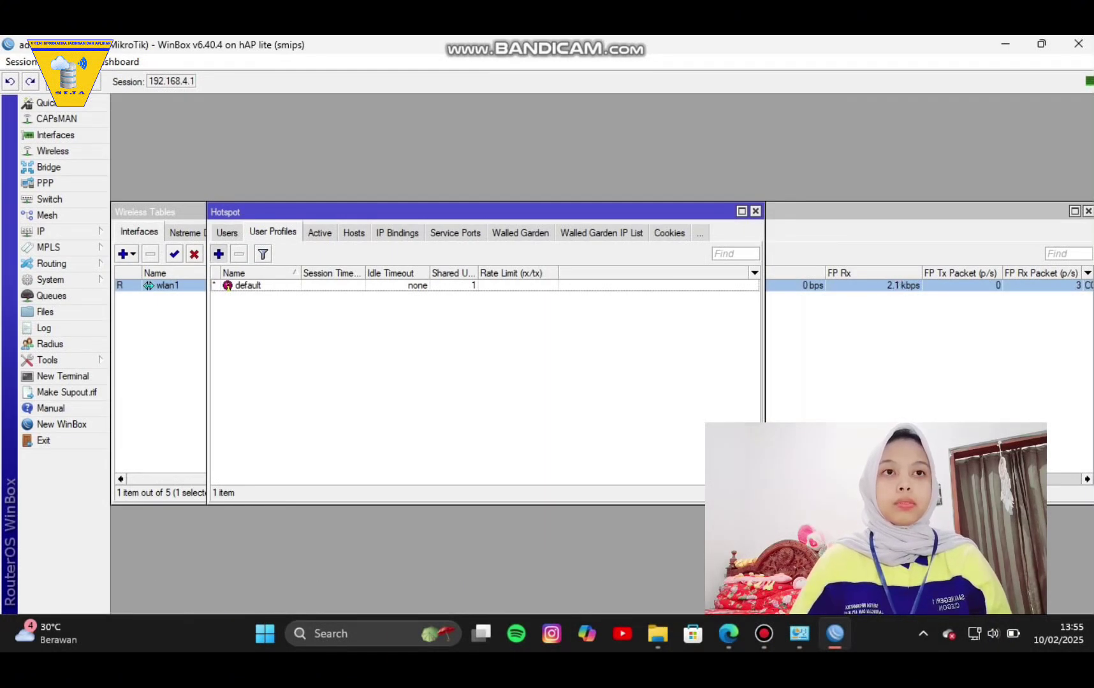
Create hotspot user profile 'admin' with one shared user and a 3M/3M rate limit.
left_click(218, 254)
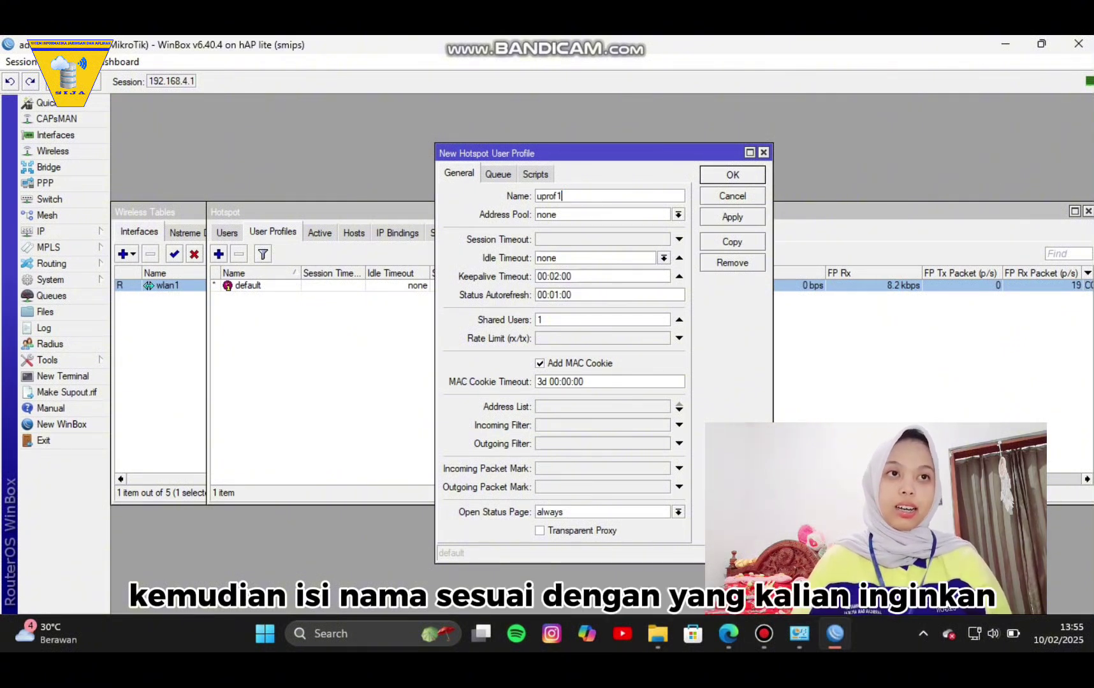
key("ctrl+a")
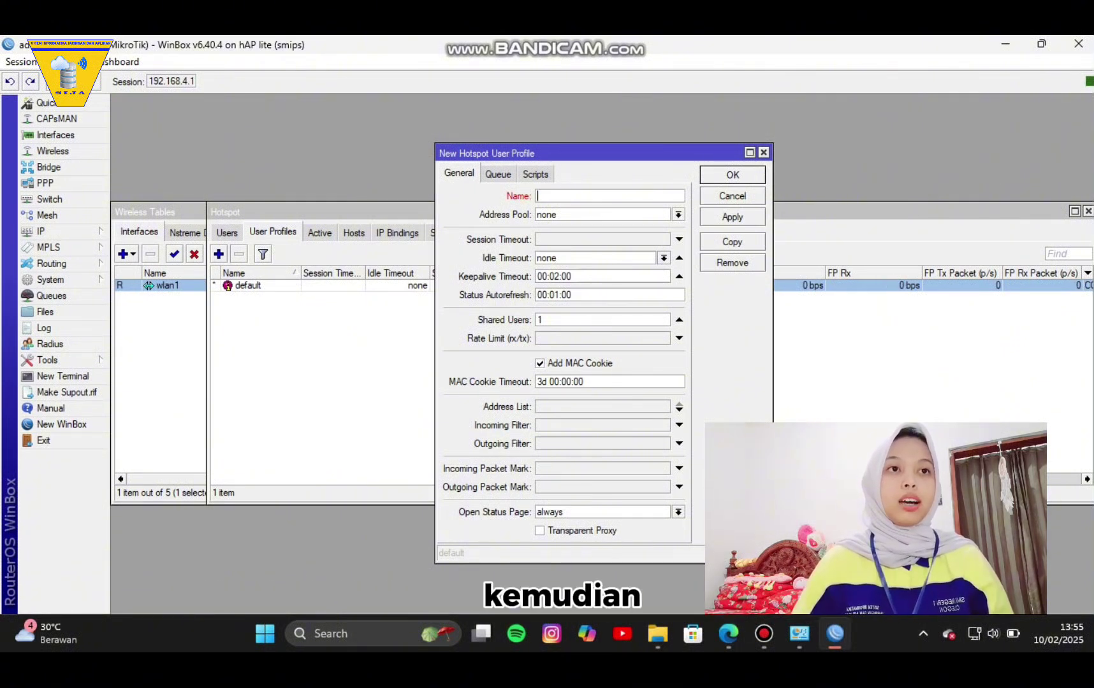
type("min")
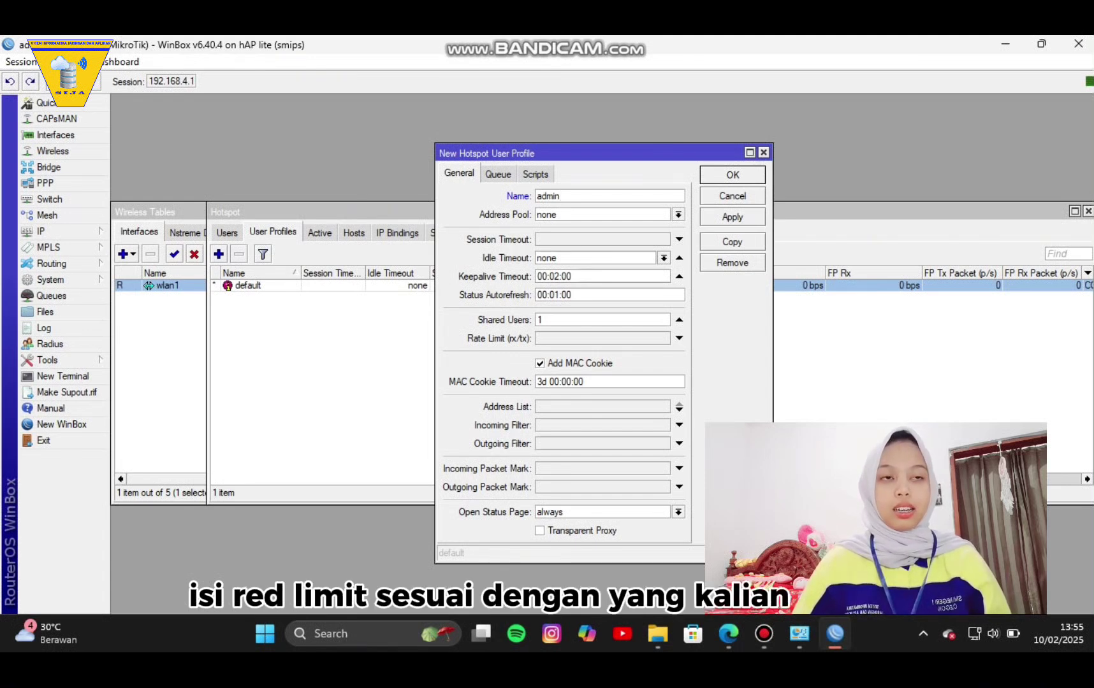
left_click(679, 338)
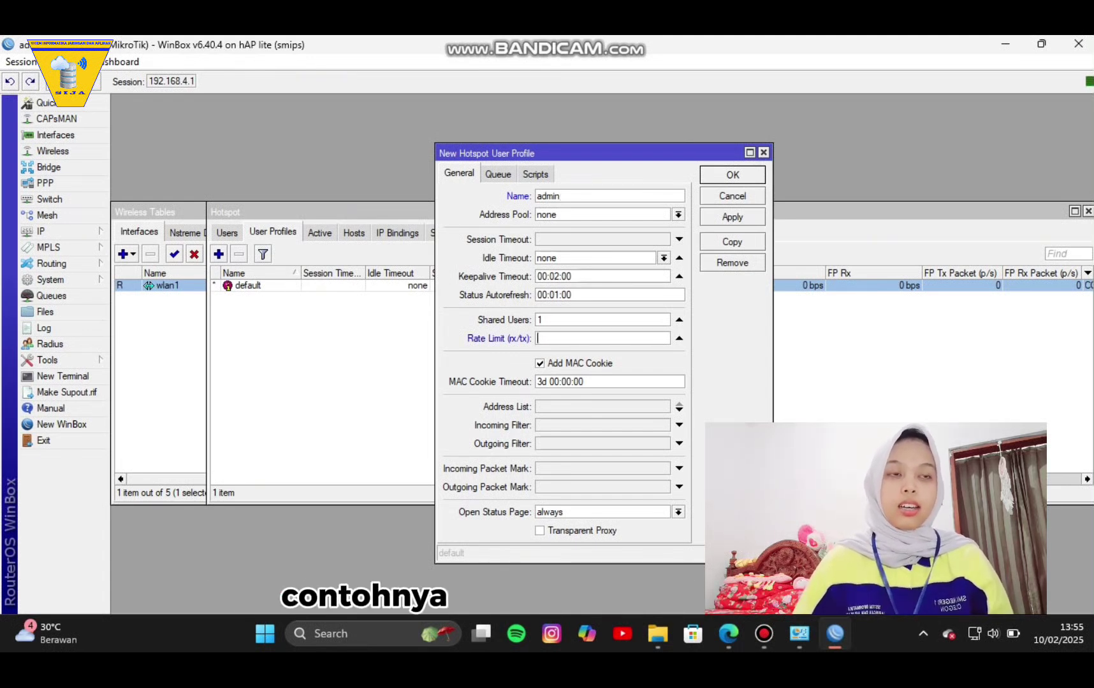
type("5")
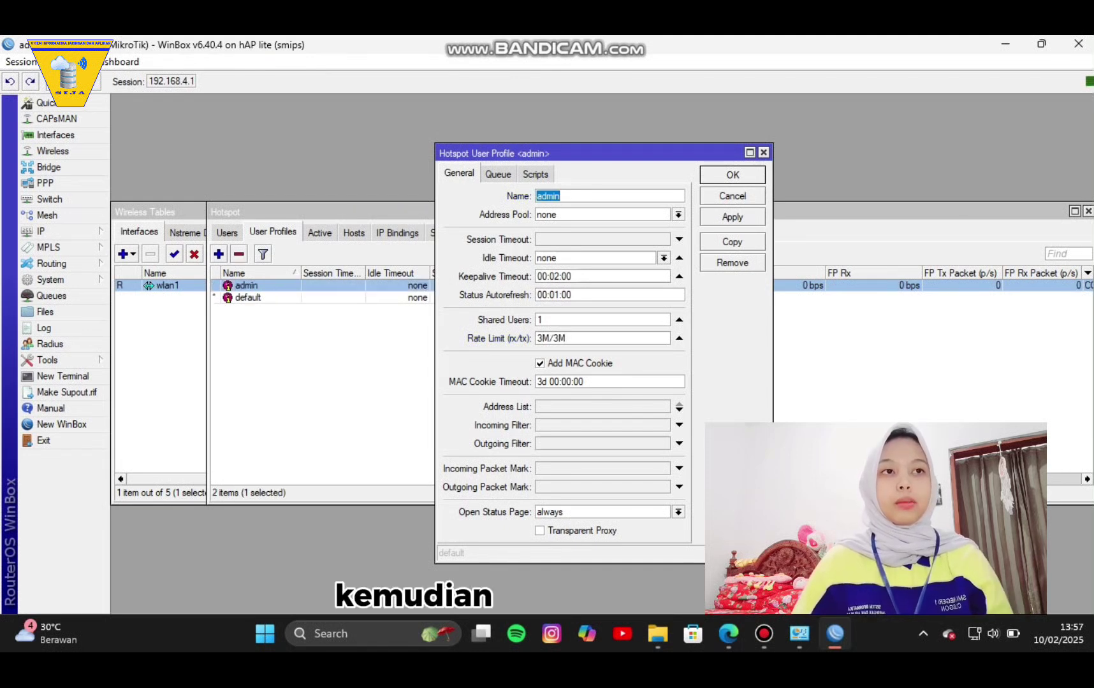
left_click(732, 216)
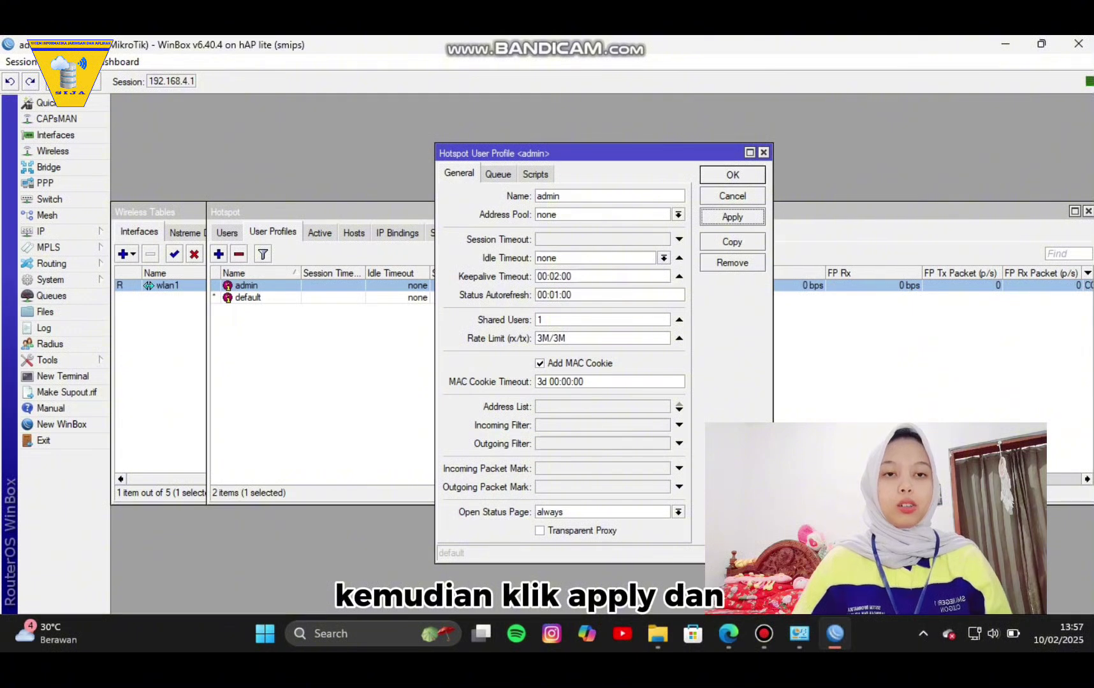
left_click(733, 175)
Change the hotspot1 user's profile to admin and apply it.
left_click(227, 233)
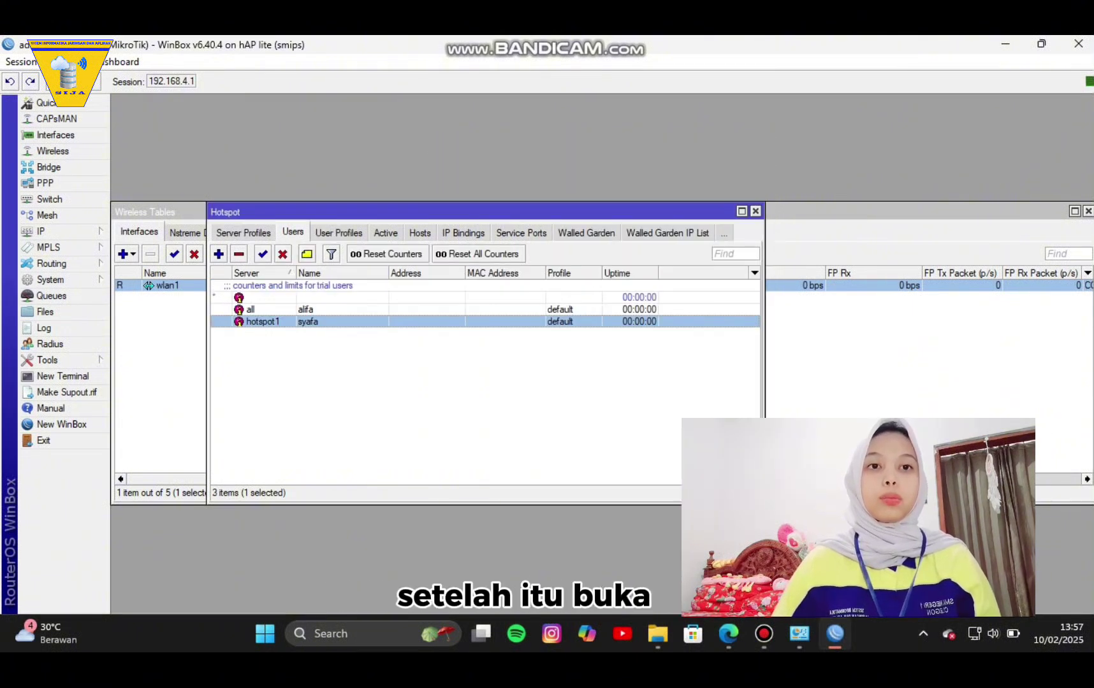
key("Return")
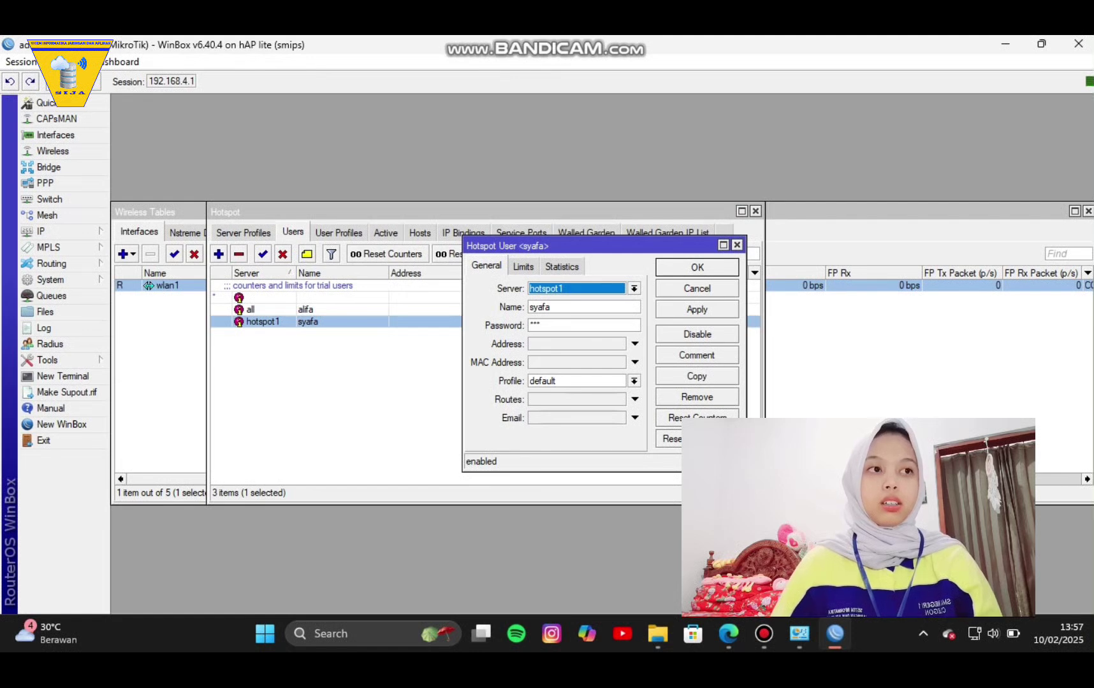
left_click(633, 380)
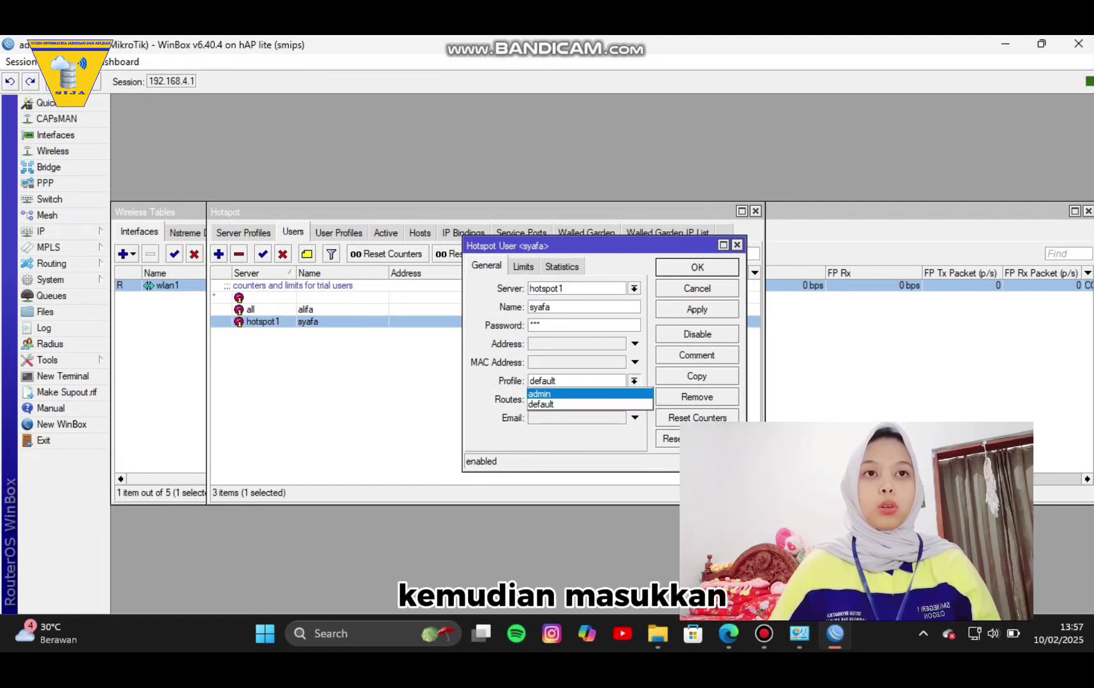
key("Return")
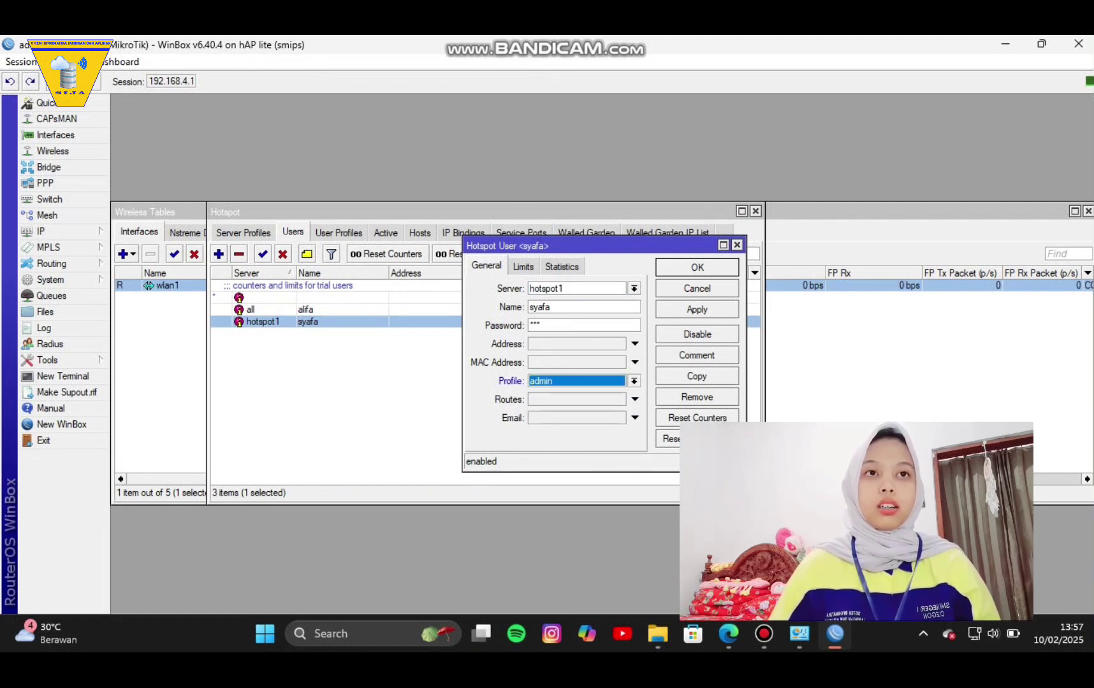
left_click(697, 310)
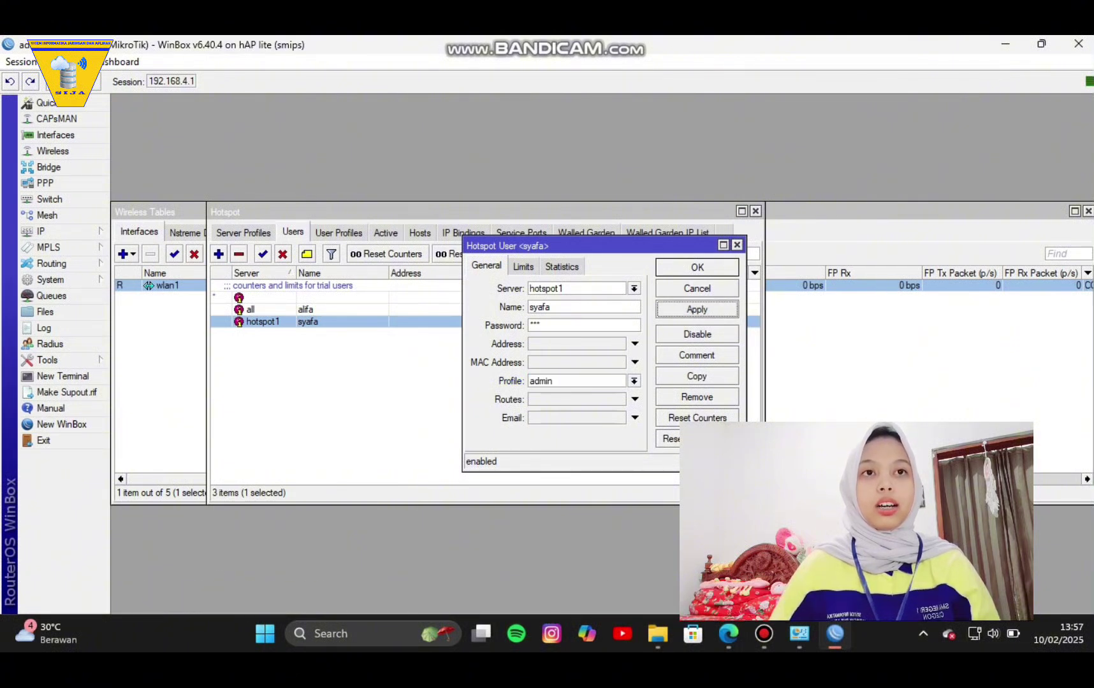
left_click(696, 267)
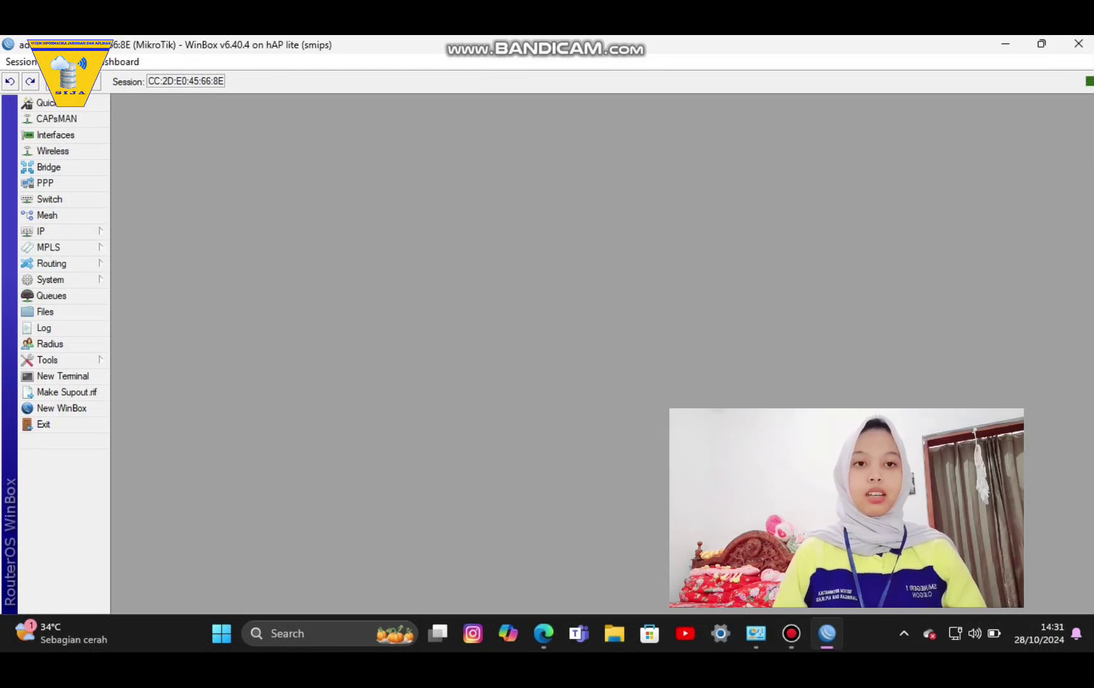
In PPP, add an OVPN client interface that connects to sg-14.hostddns.us.
left_click(45, 183)
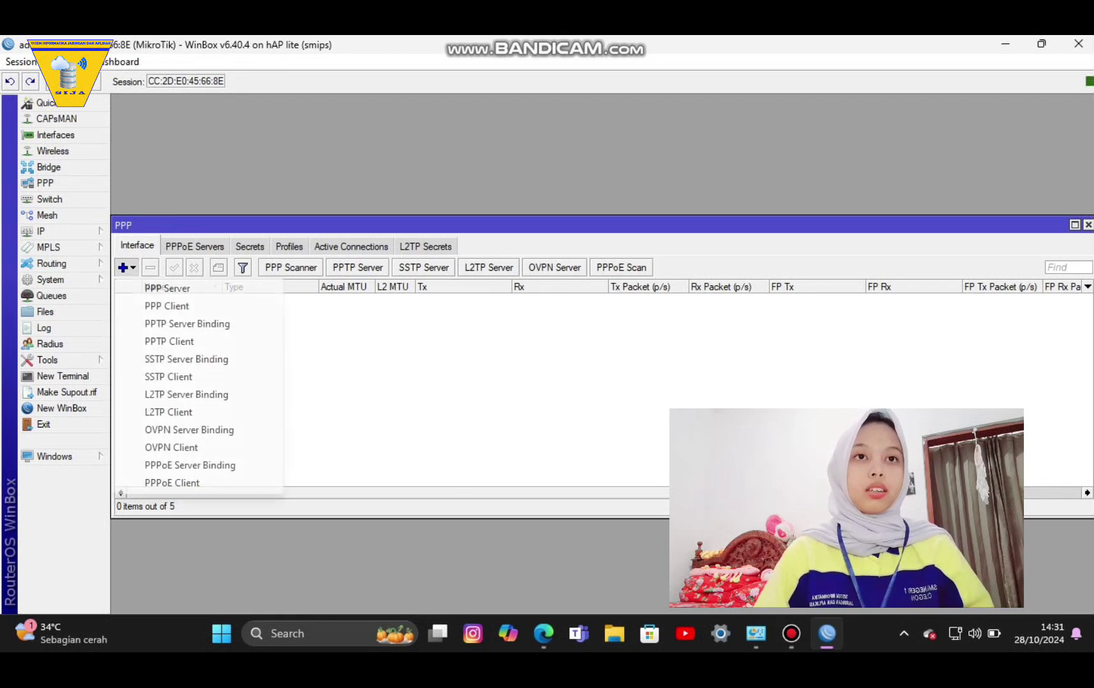
left_click(170, 447)
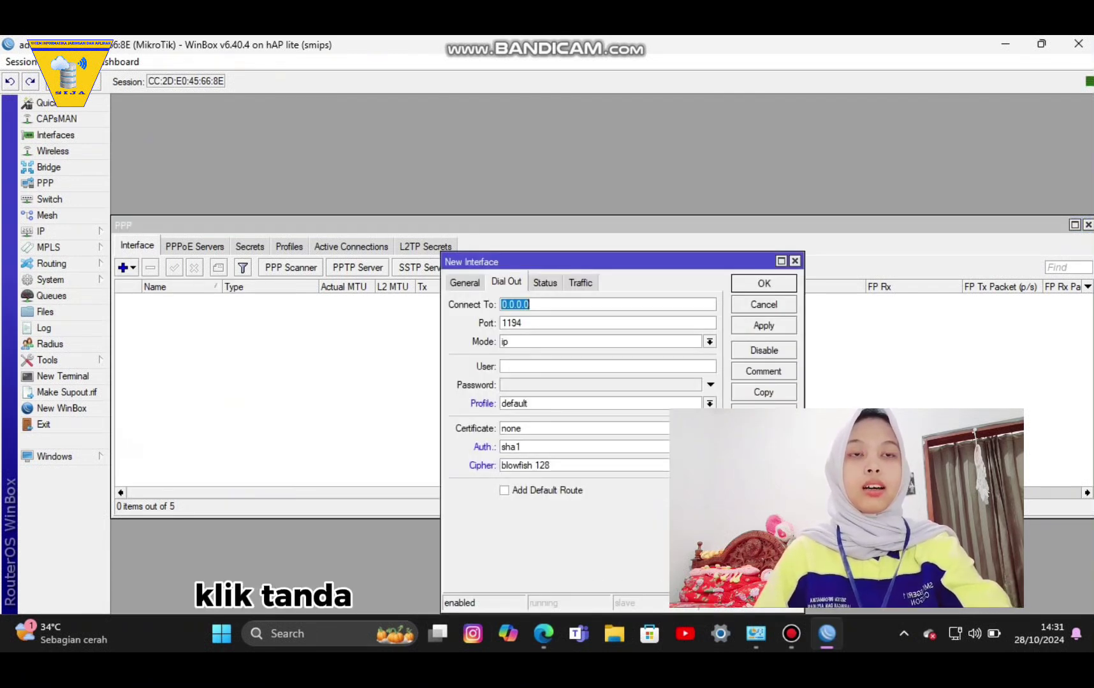
key("BackSpace")
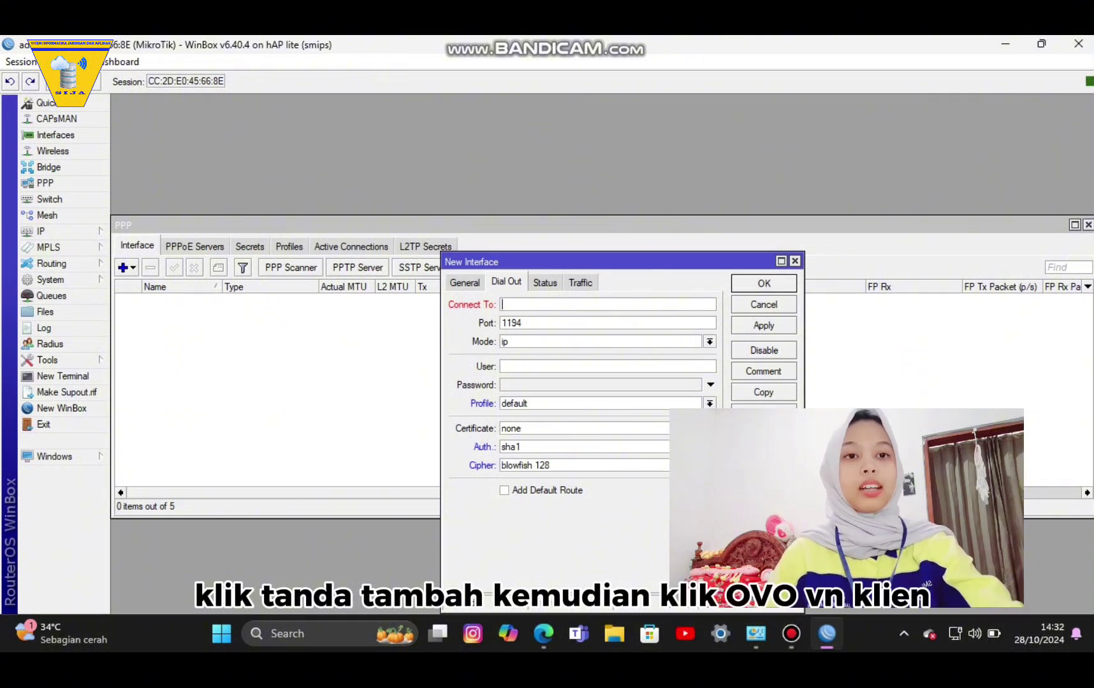
type("sg-")
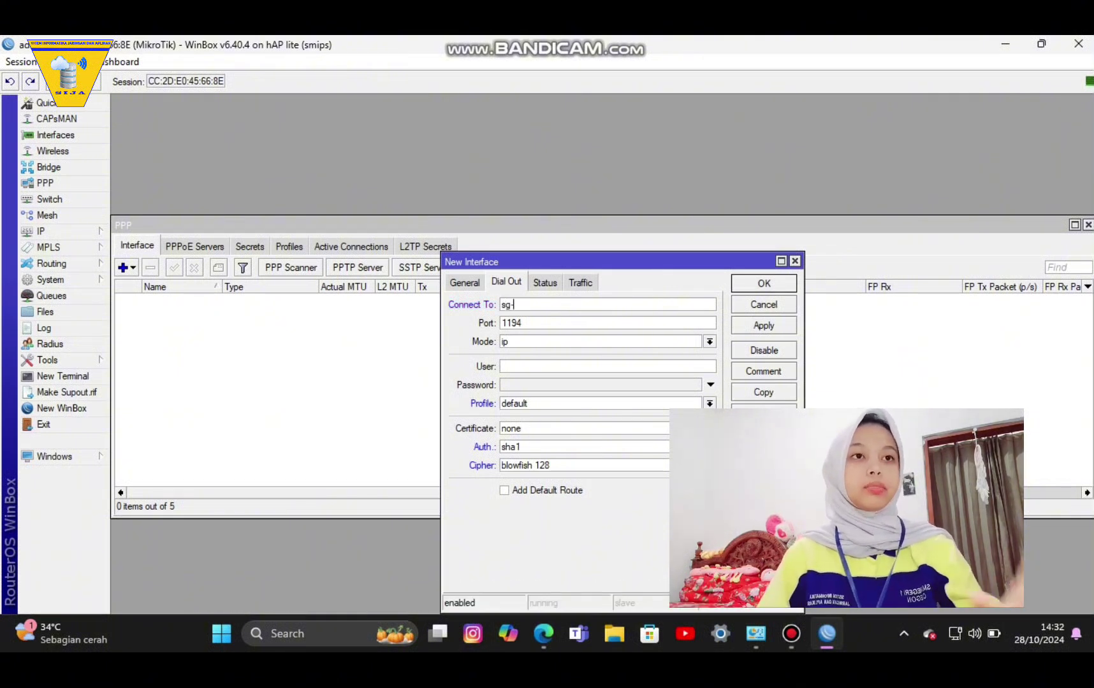
type("14")
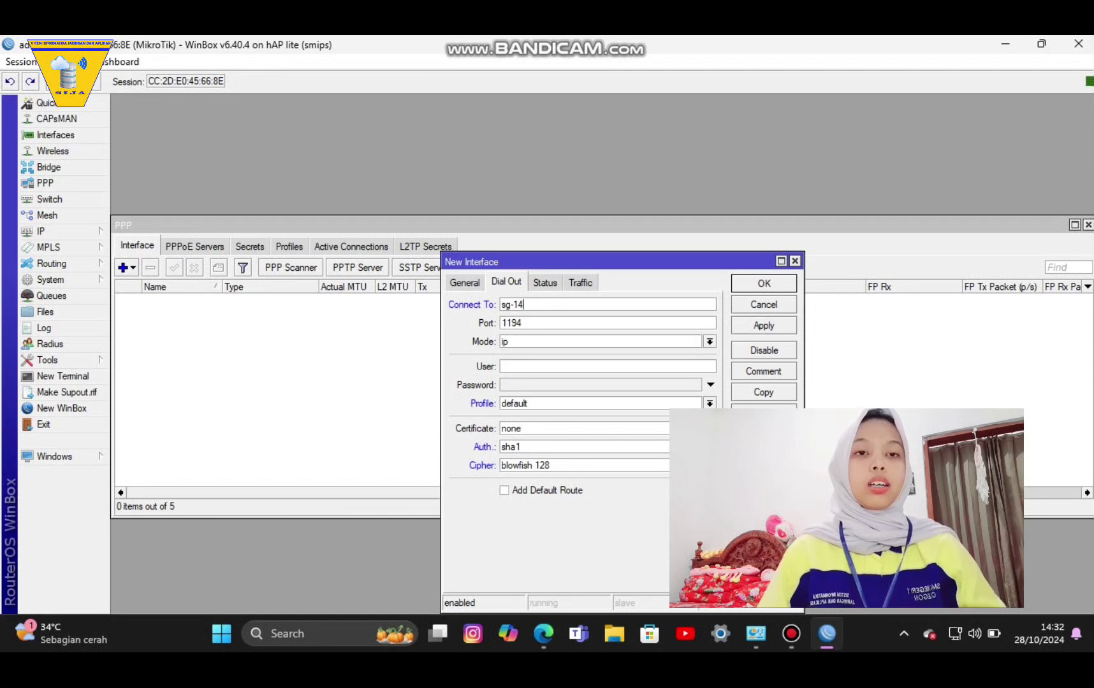
type(".host")
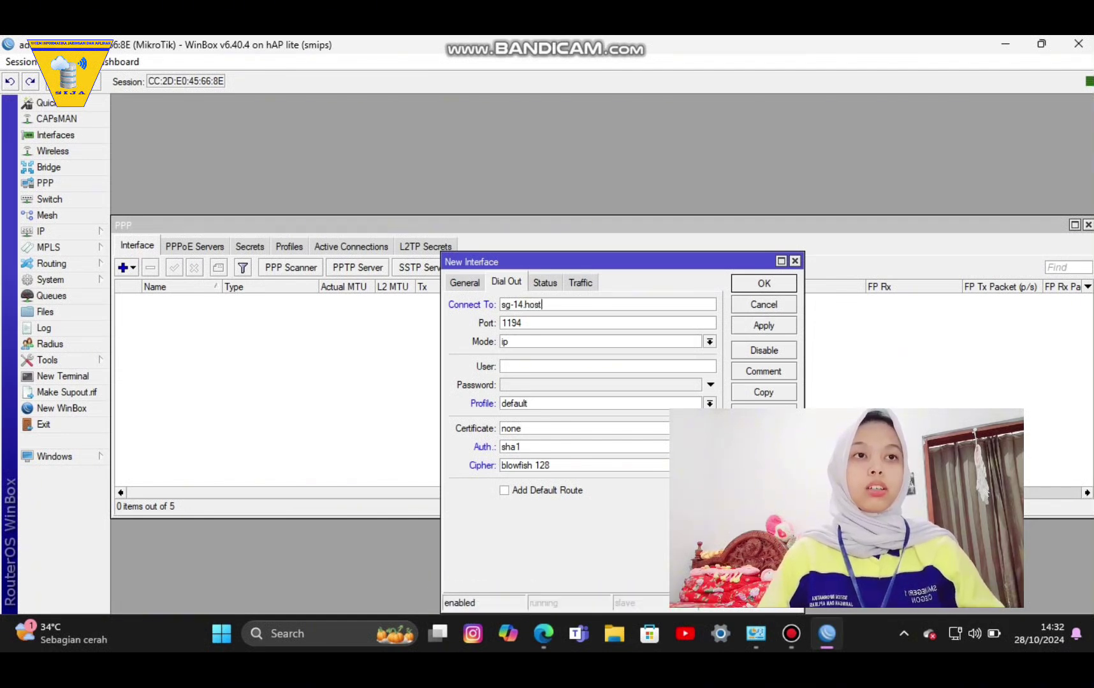
type("ddns")
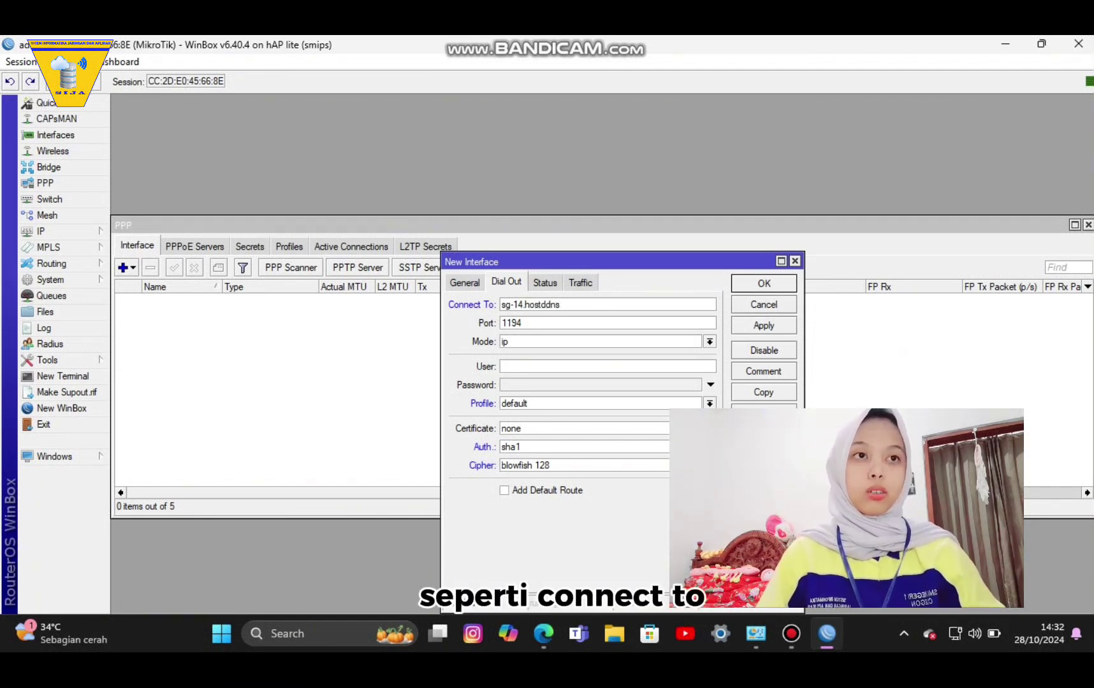
type(".us")
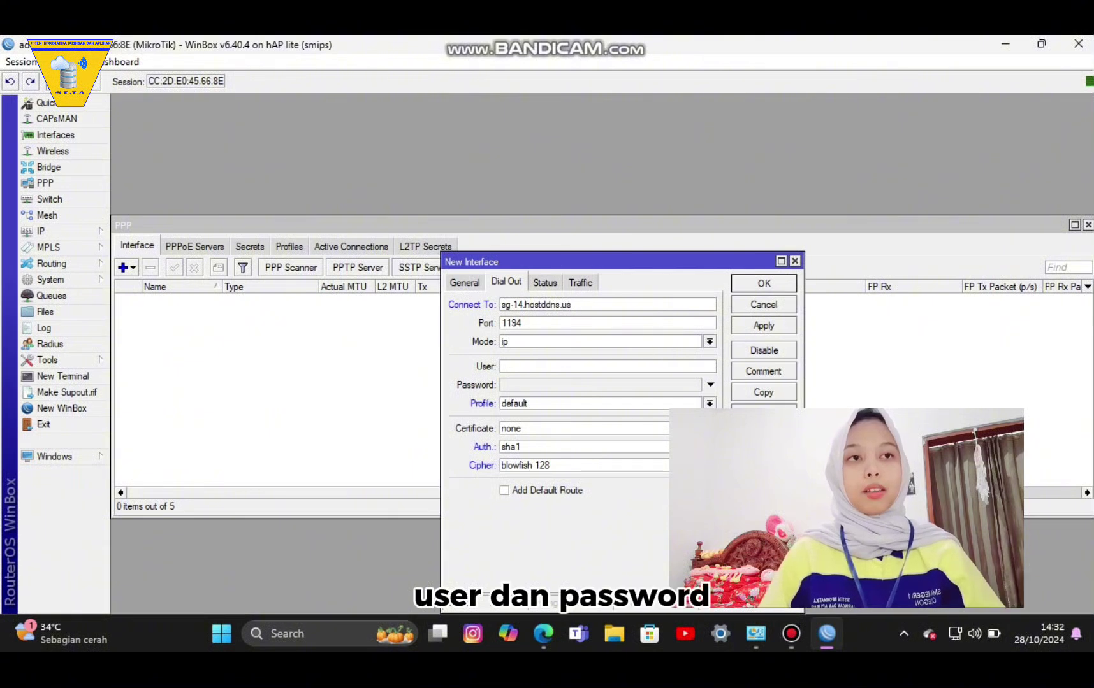
Enter the tunnel account user name and password, then save ovpn-out1.
left_click(503, 367)
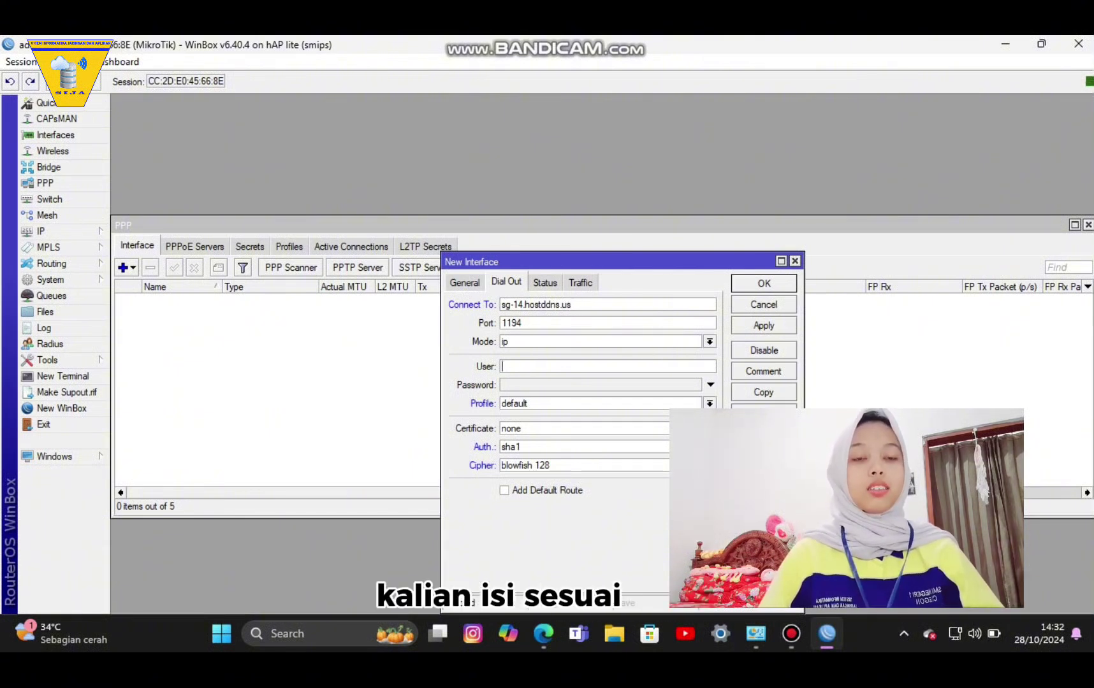
type("aliga")
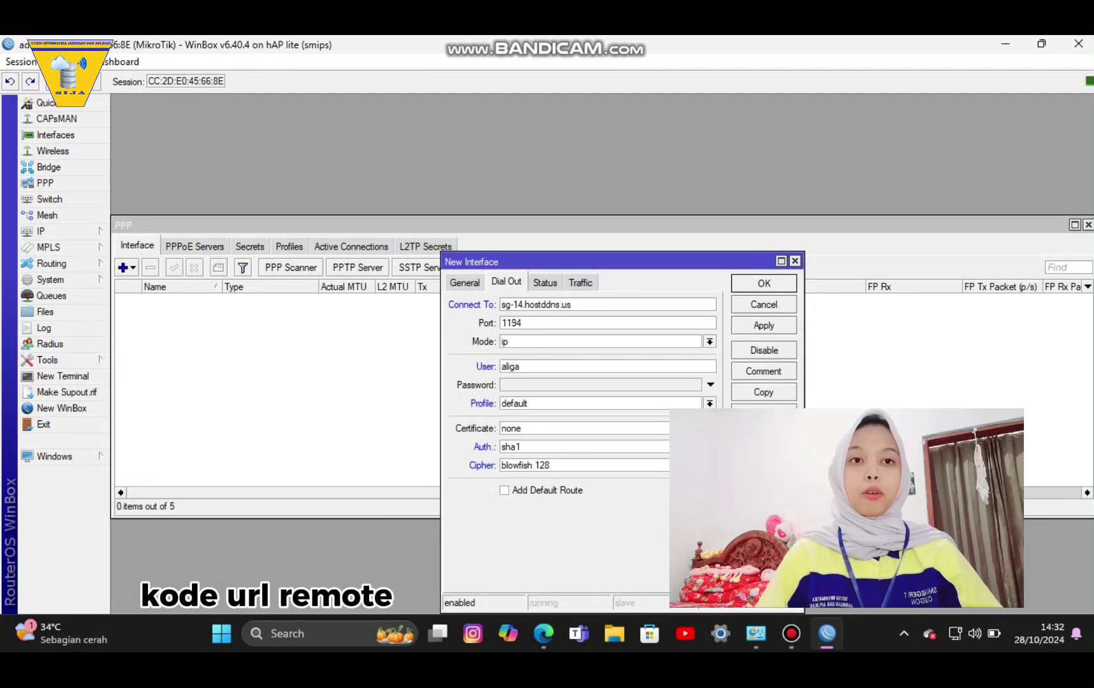
left_click(520, 367)
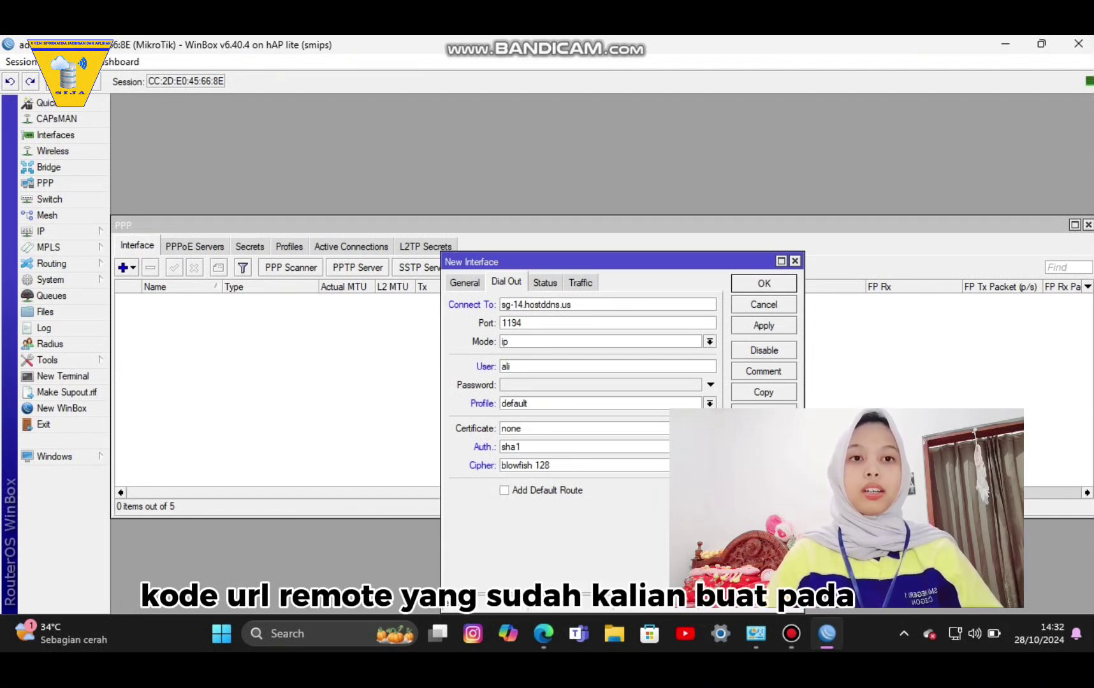
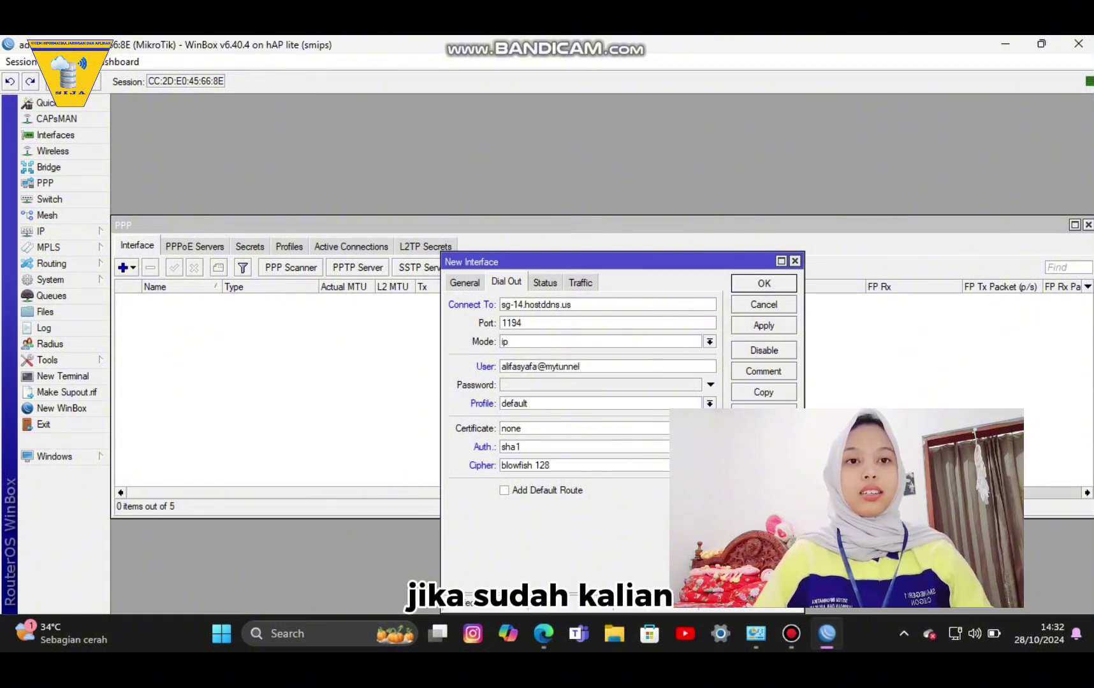
left_click(710, 385)
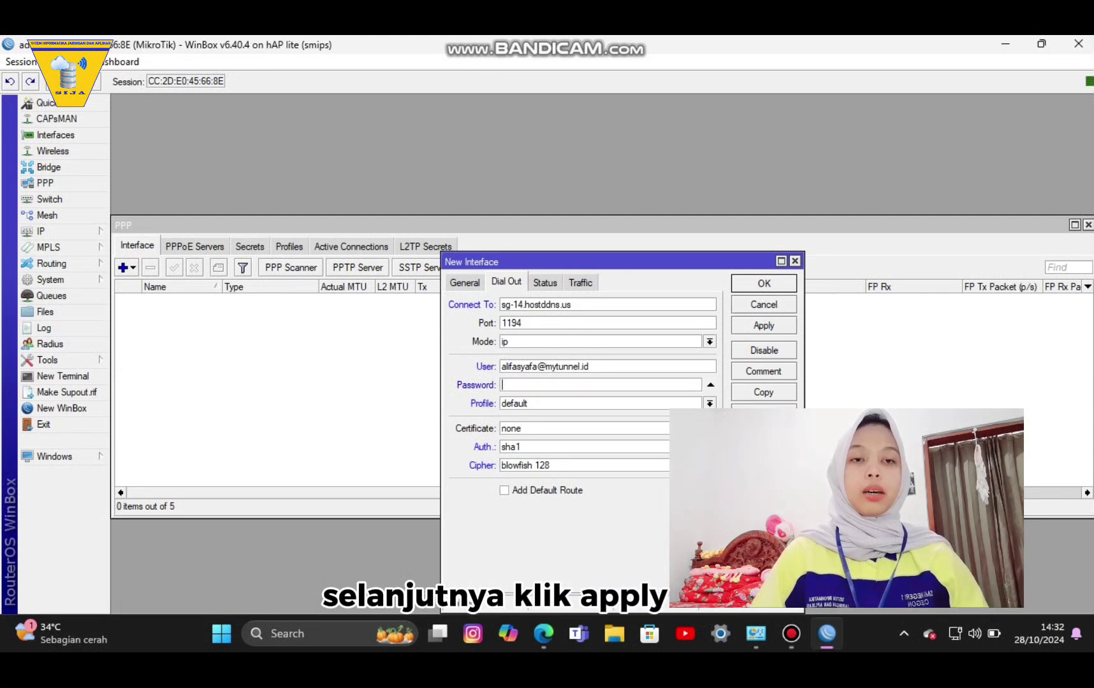
type("********")
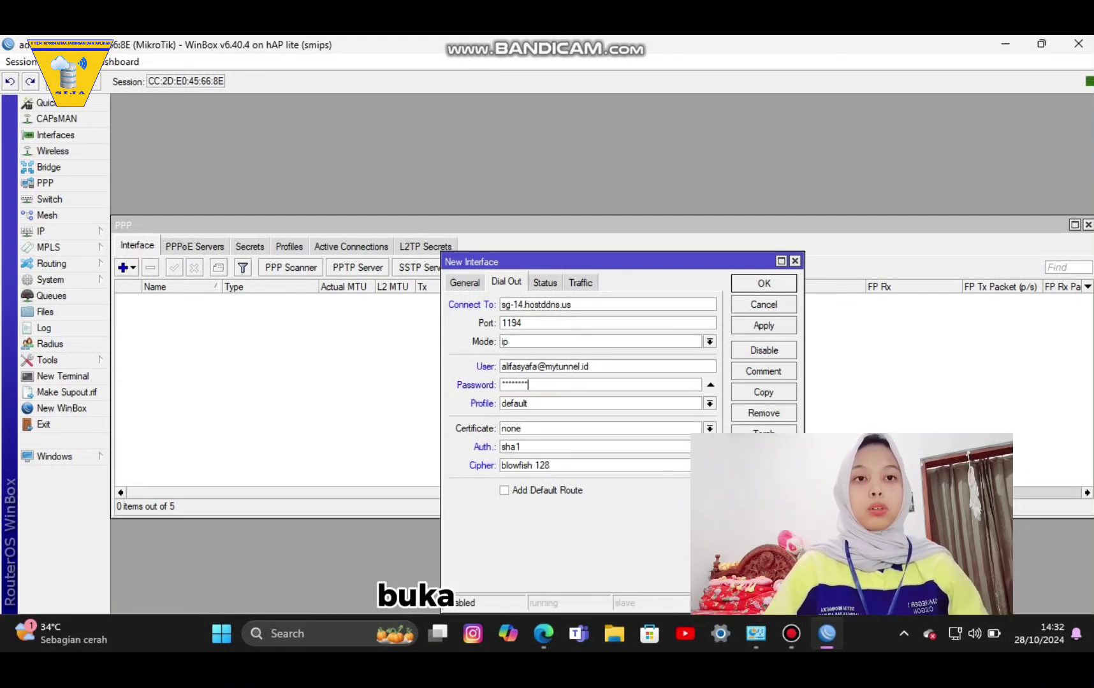
left_click(764, 325)
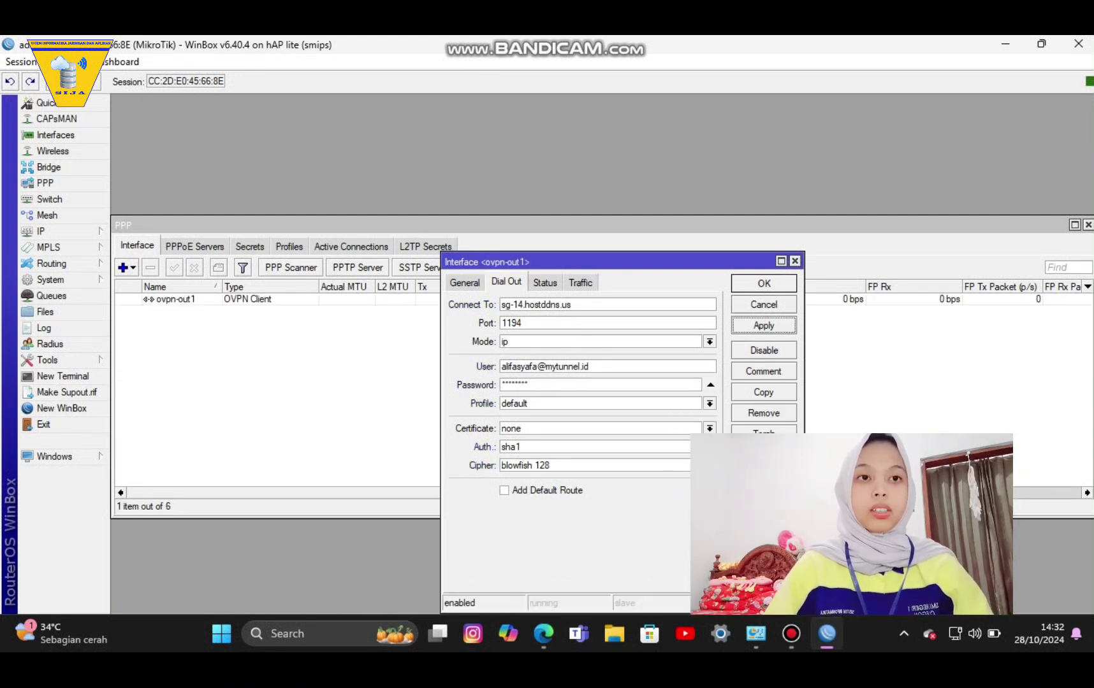
key("Return")
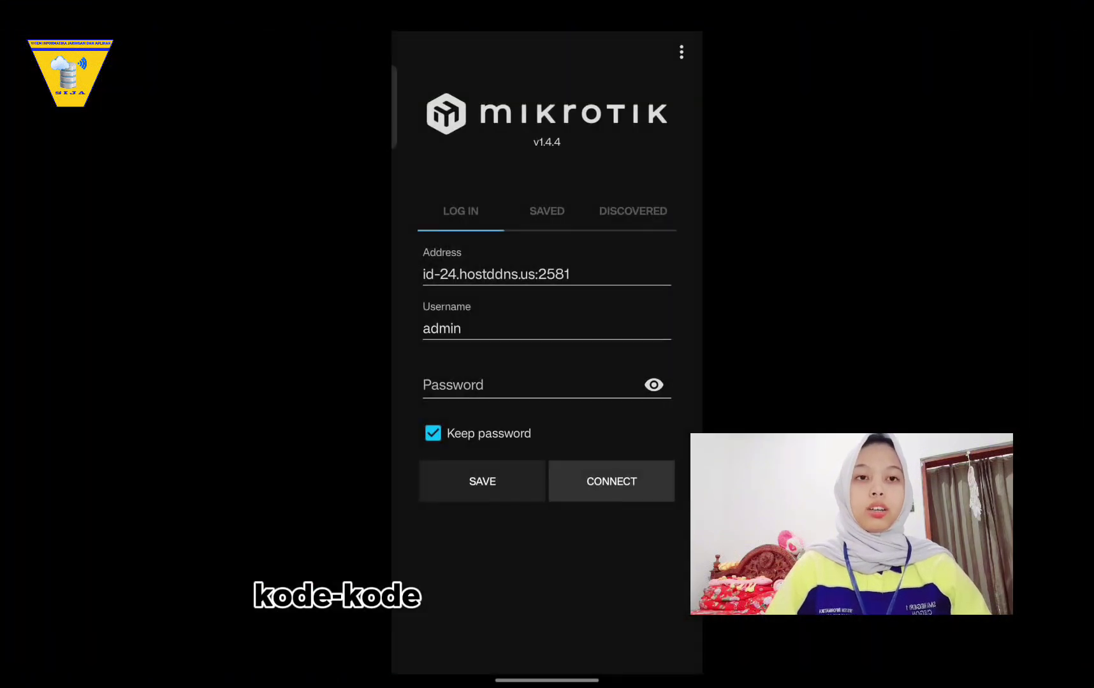
left_click(460, 328)
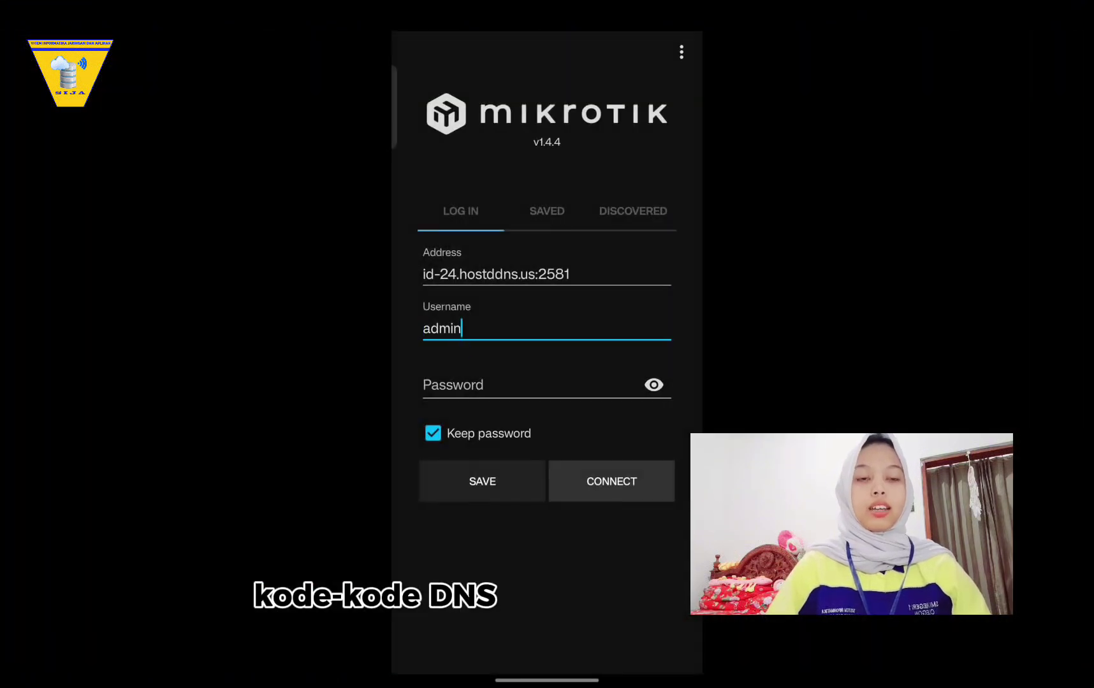
left_click(569, 274)
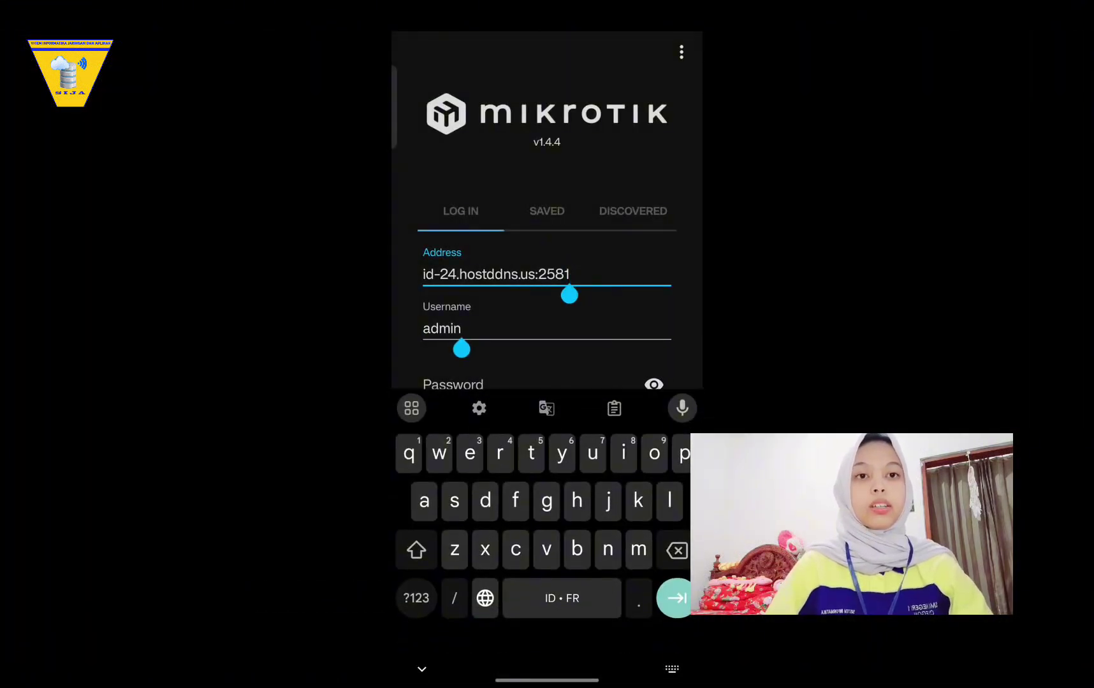
key("BackSpace")
key("BackSpace")
key("BackSpace")
left_click(416, 598)
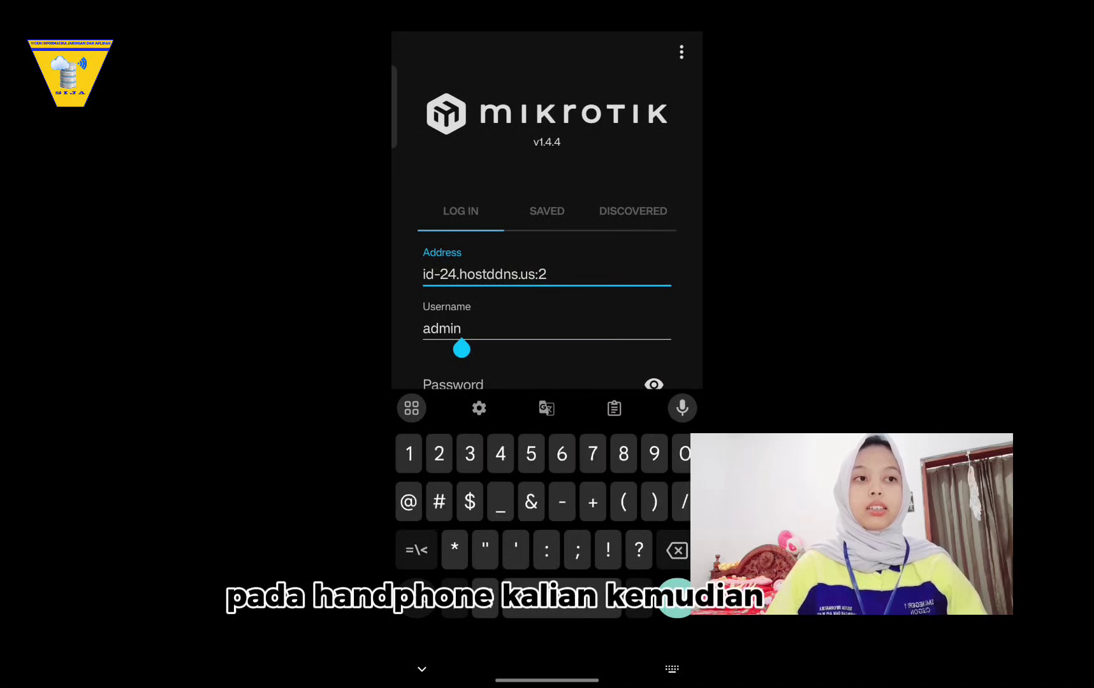
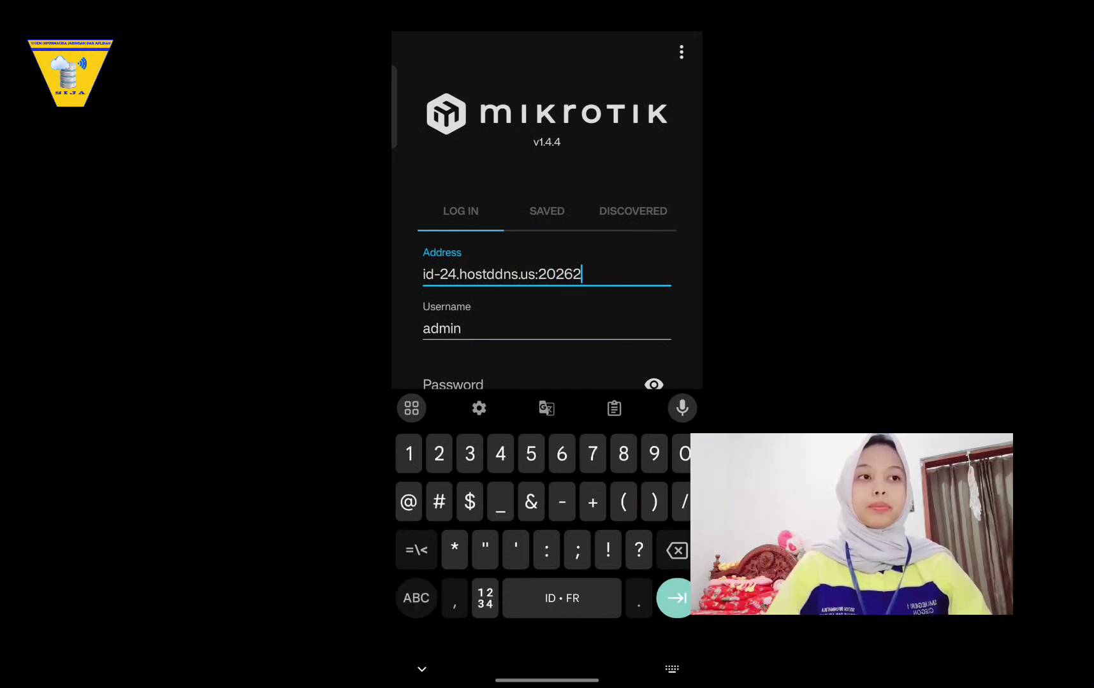
left_click(448, 274)
left_click_drag(448, 294, 456, 294)
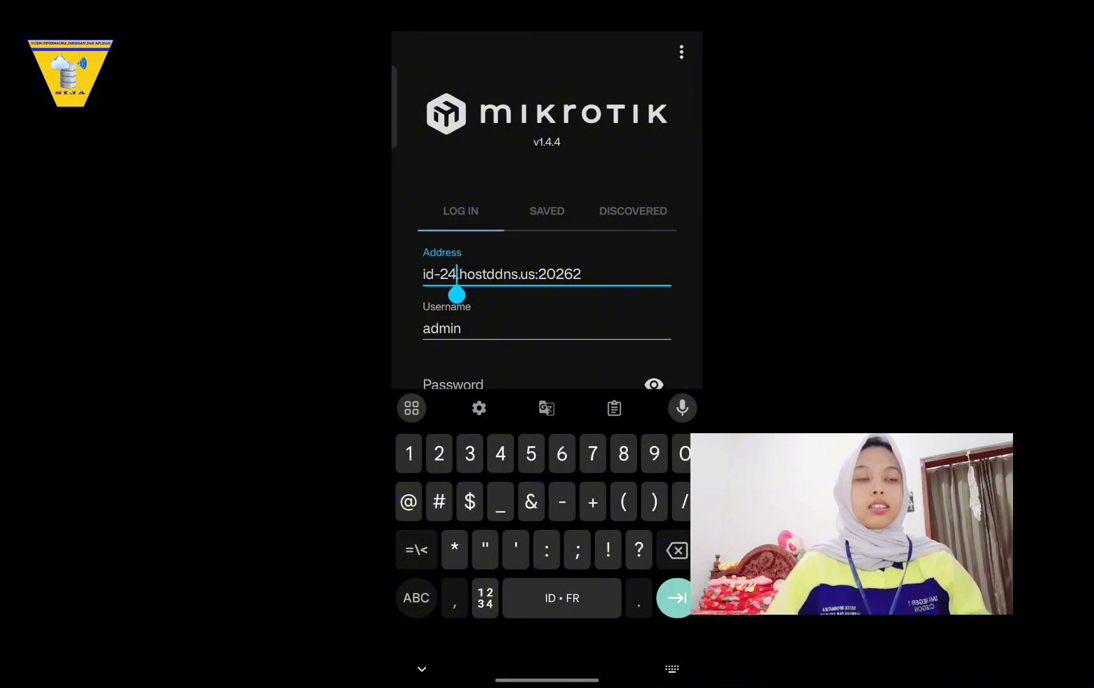
key("BackSpace")
key("BackSpace")
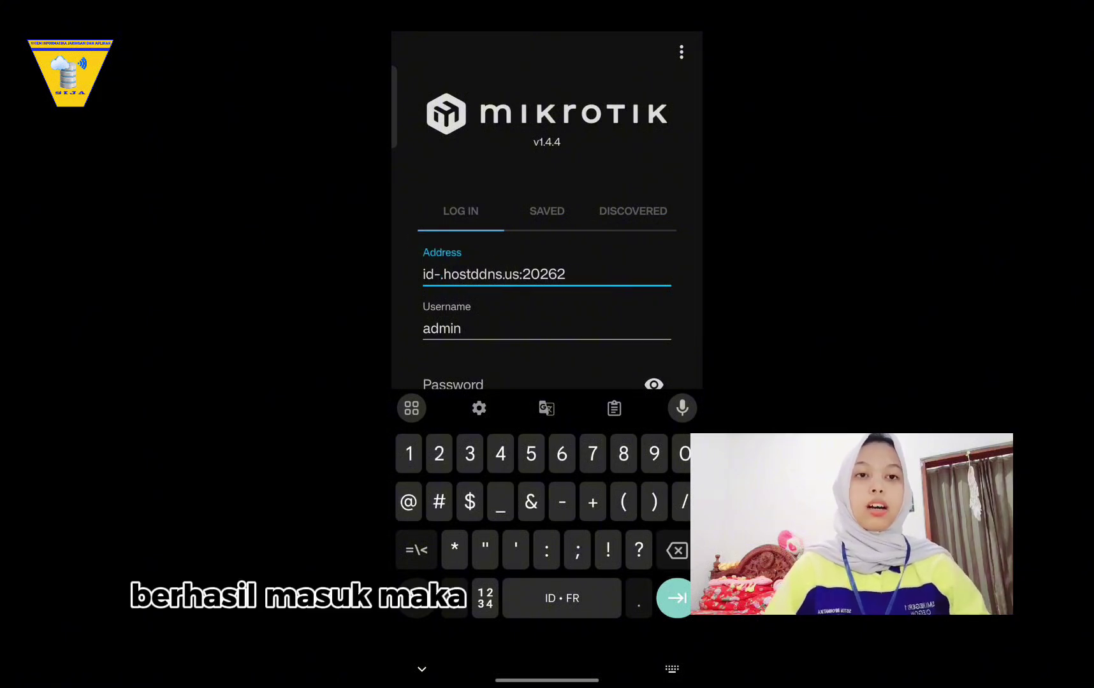
type("48")
key("Escape")
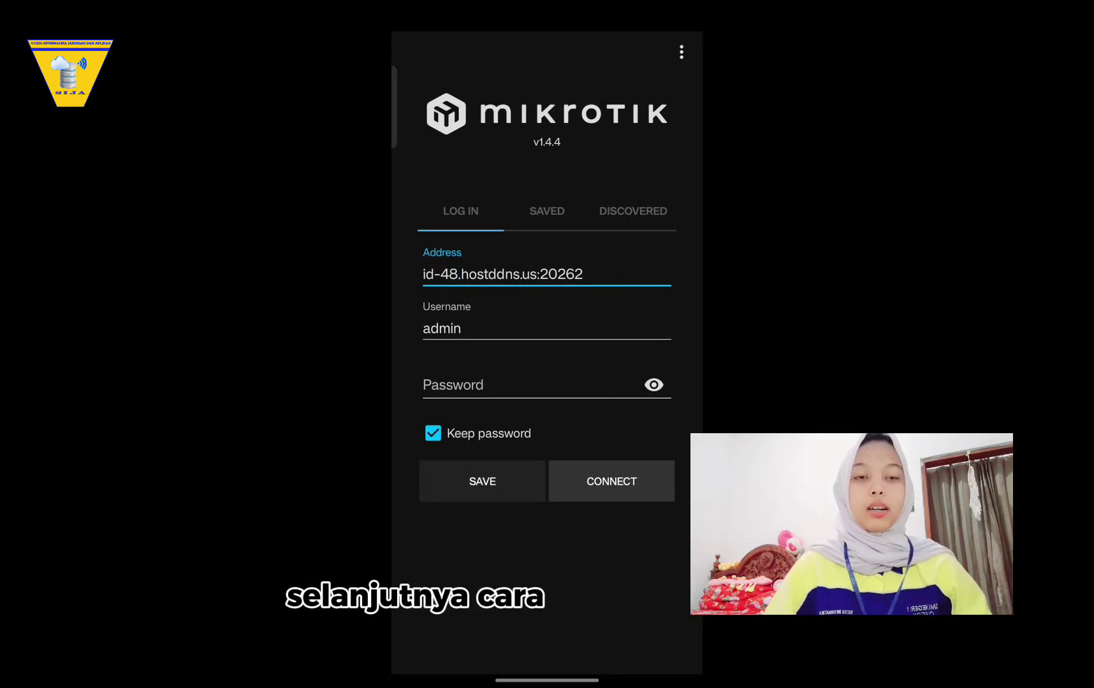
left_click(611, 481)
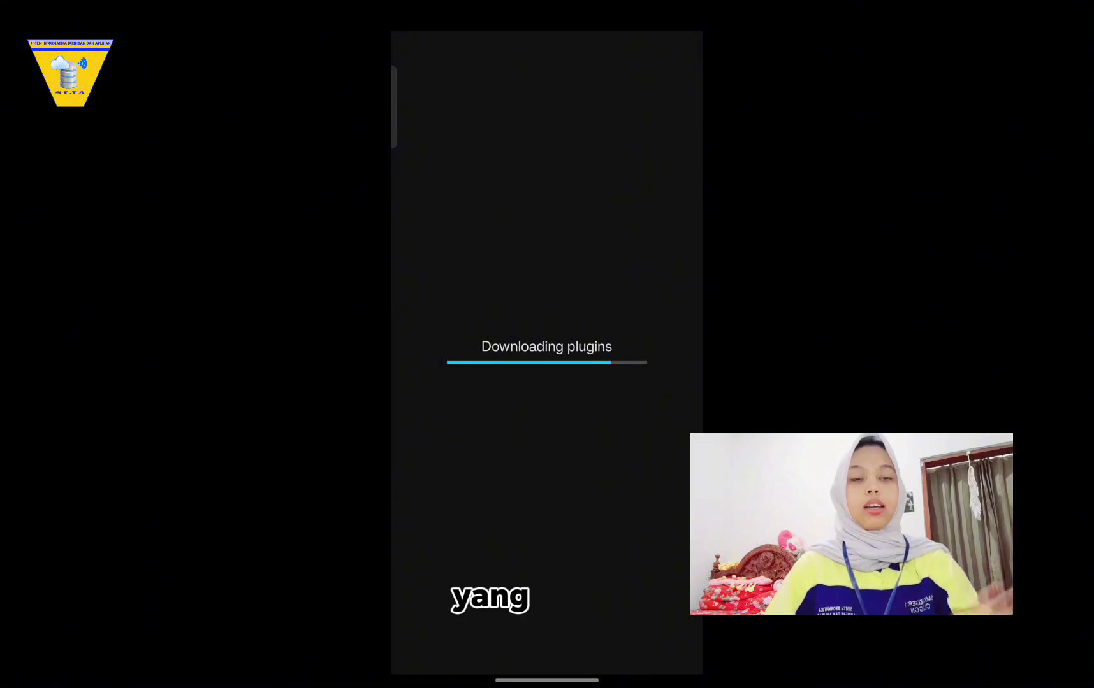
Navigate to IP > Hotspot > Users in the mobile app.
scroll(547, 350, "down", 3)
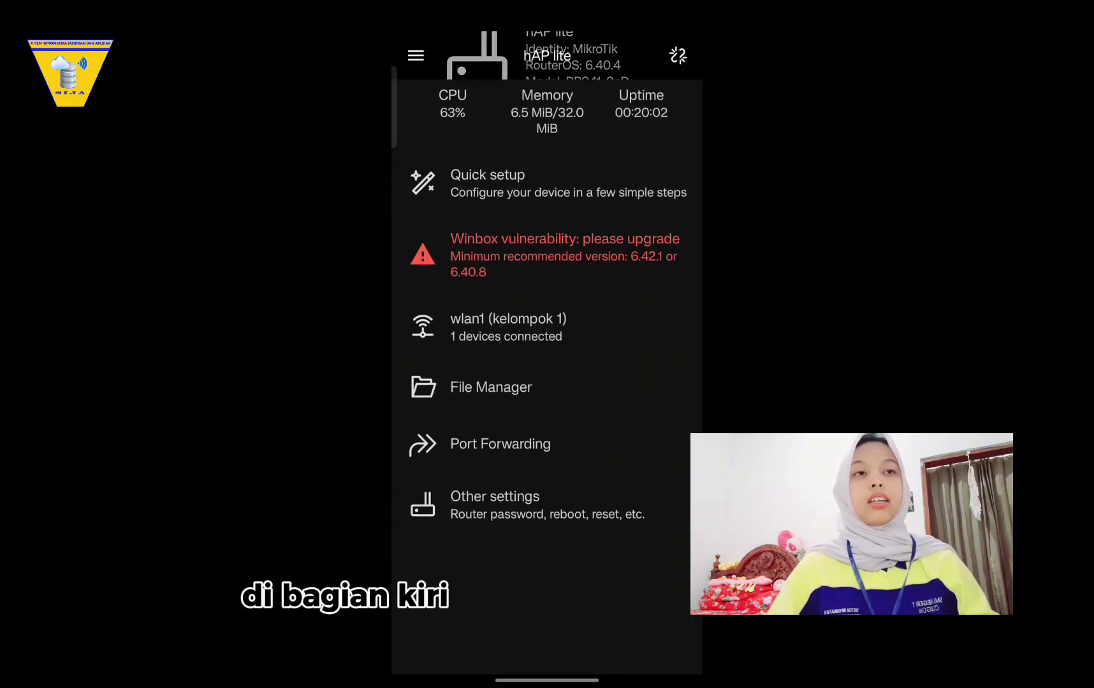
scroll(546, 350, "up", 3)
left_click(415, 55)
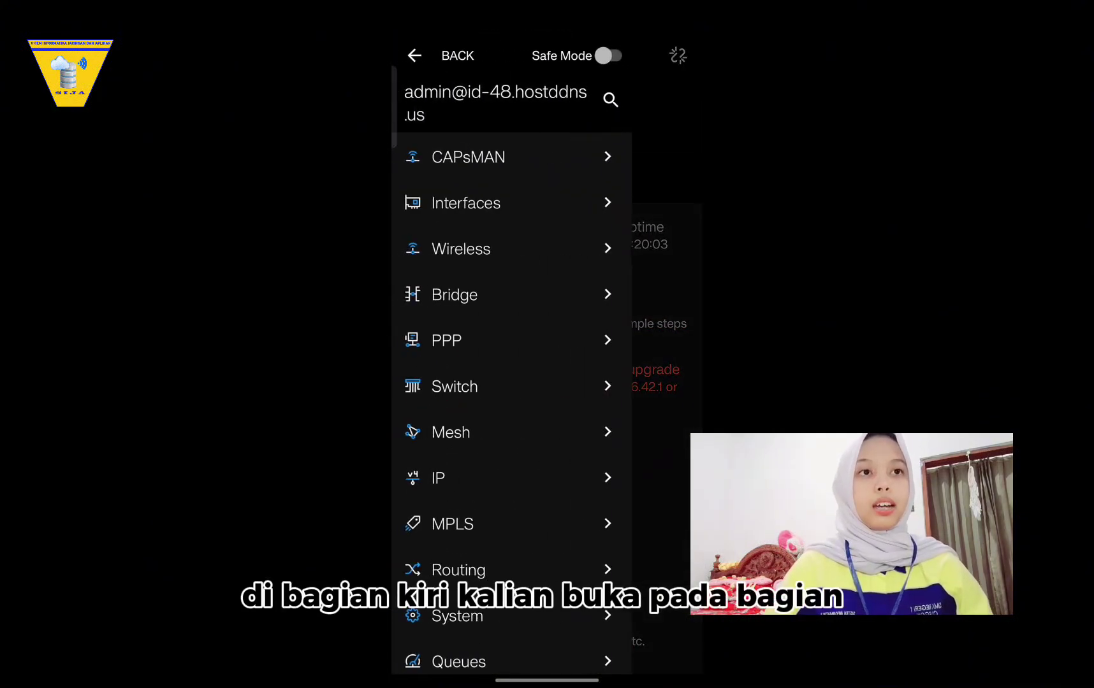
scroll(512, 376, "down", 3)
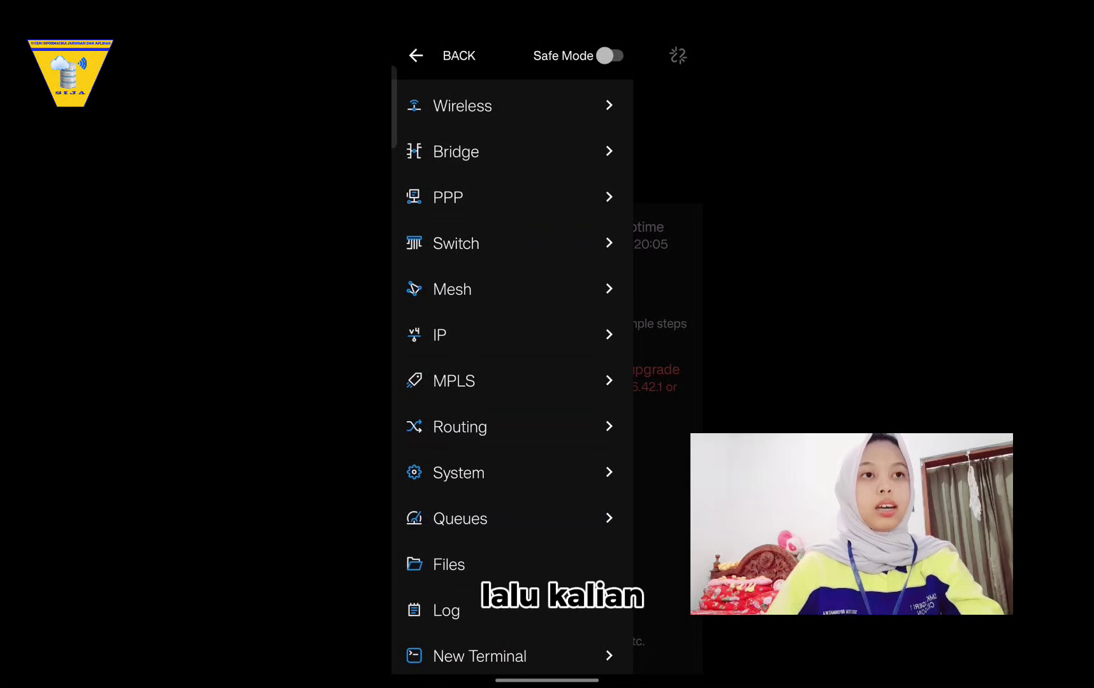
left_click(446, 335)
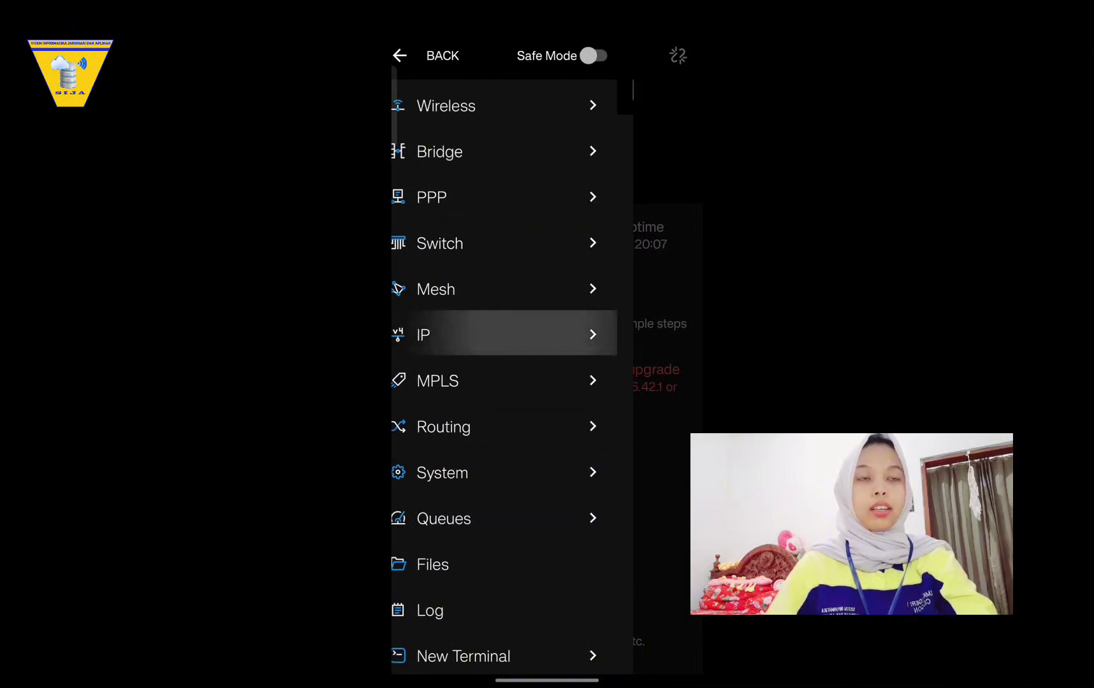
scroll(512, 376, "down", 1)
left_click(446, 469)
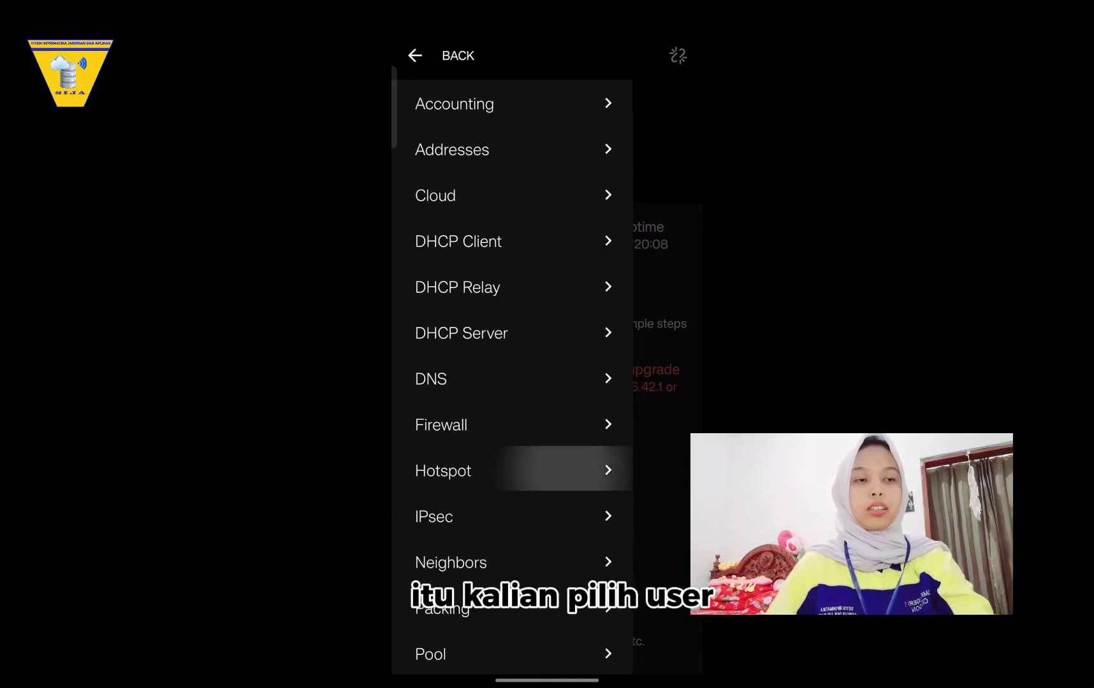
left_click(435, 231)
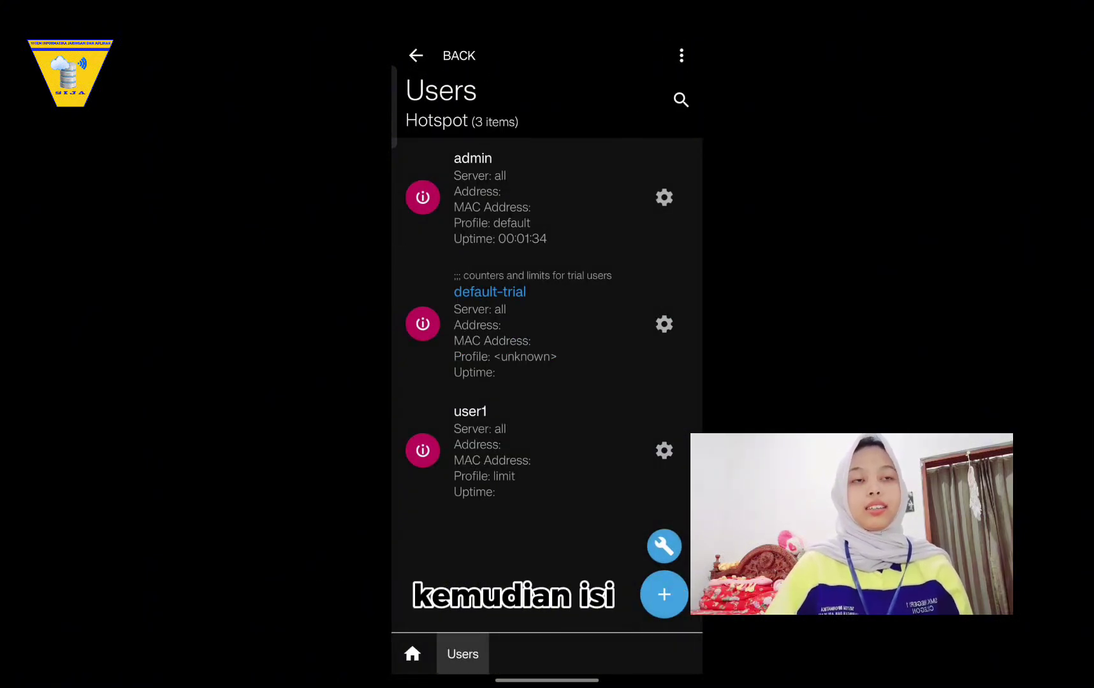
Start a new hotspot user with server set to all and name user2.
left_click(663, 595)
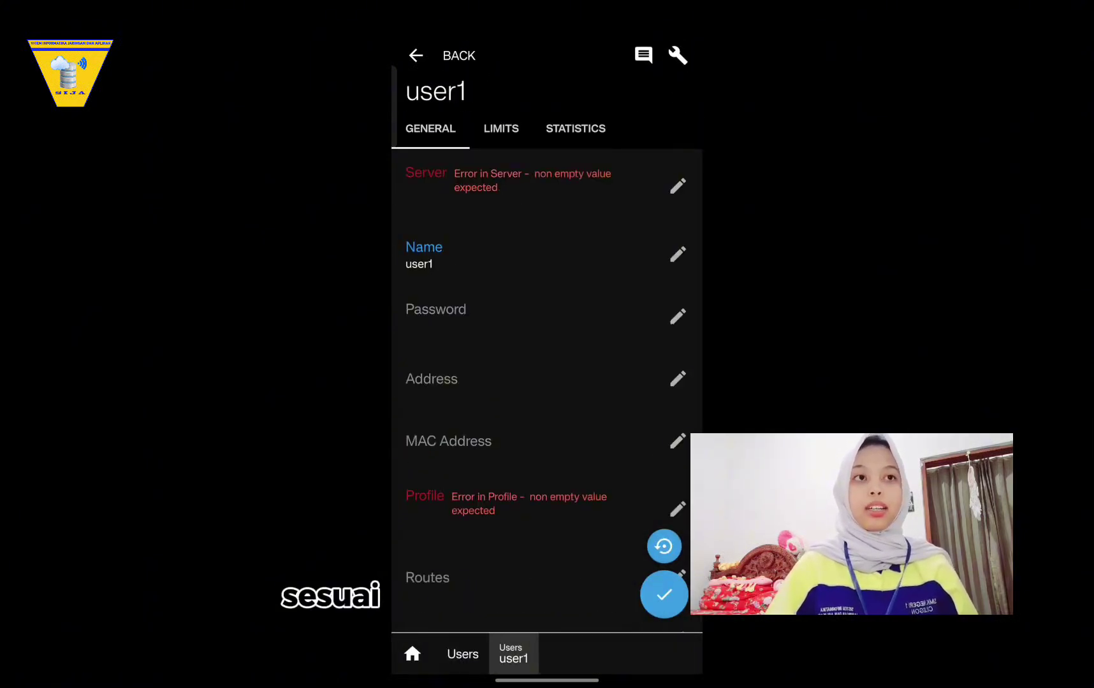
left_click(483, 186)
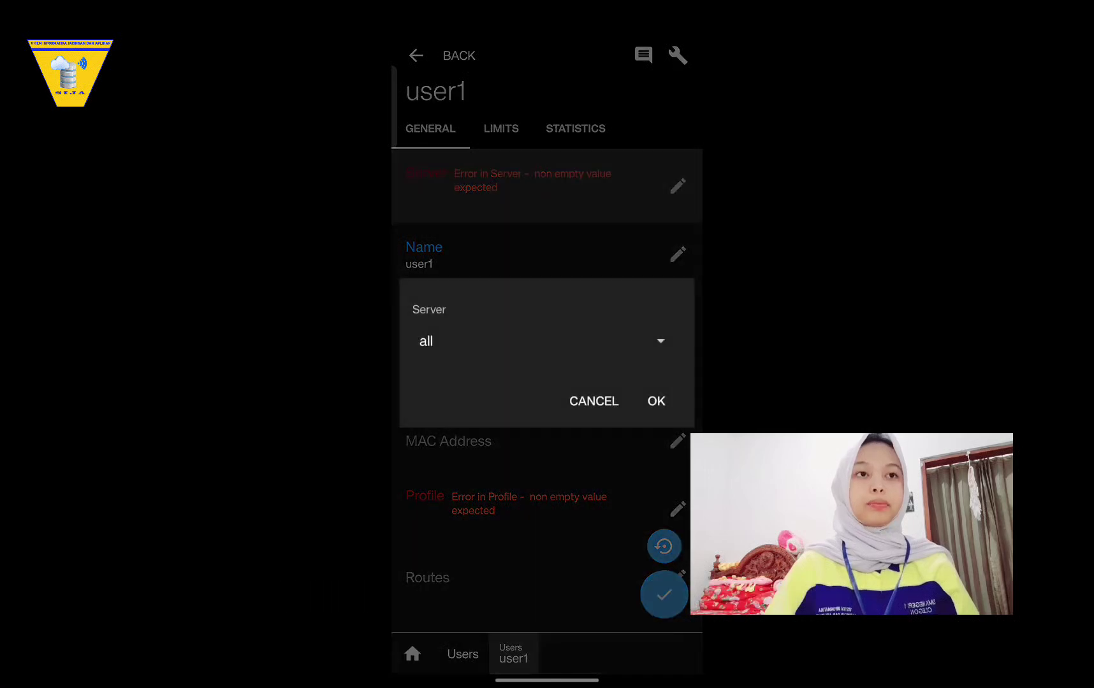
left_click(660, 340)
left_click(426, 341)
left_click(655, 400)
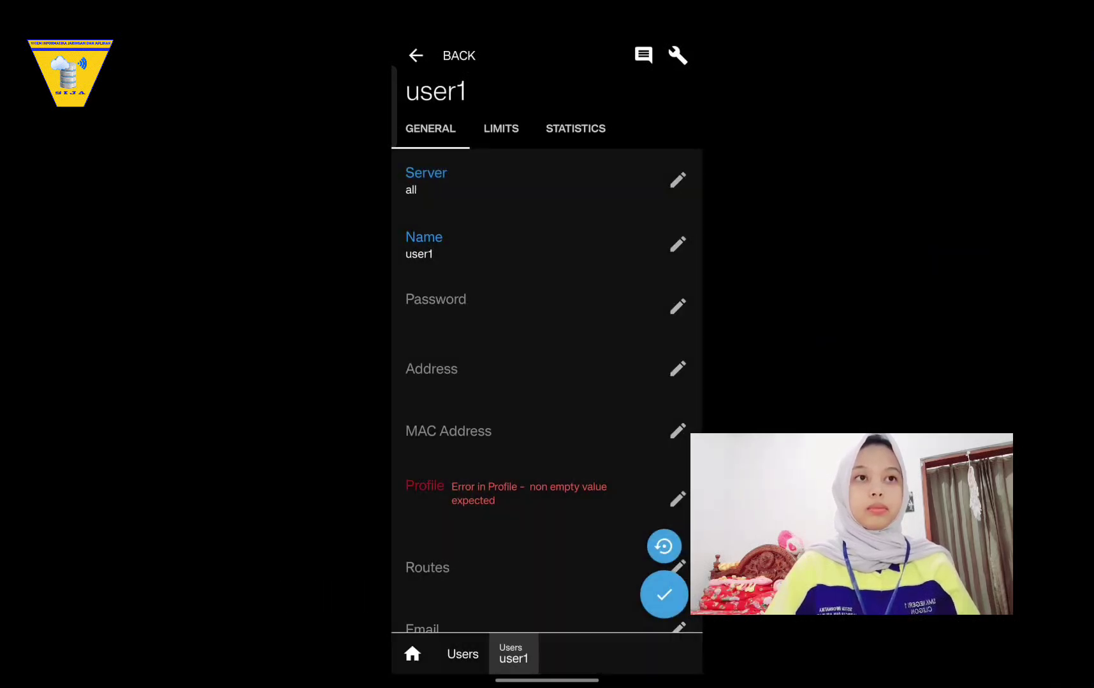
left_click(446, 245)
left_click(453, 205)
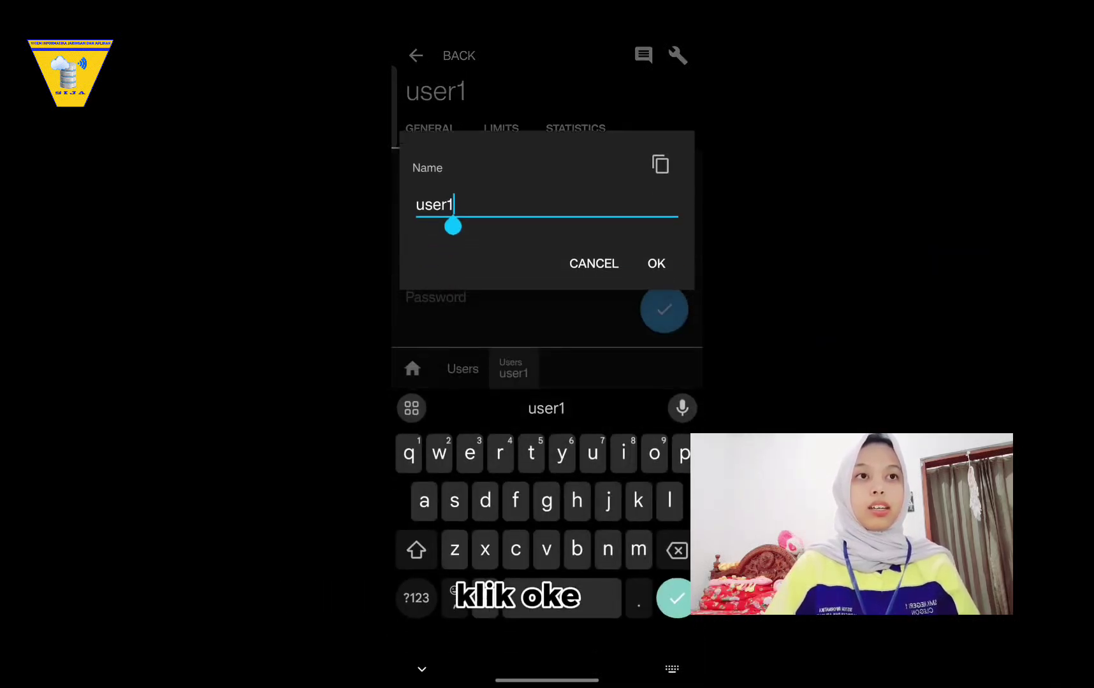
key("BackSpace")
left_click(416, 598)
type("2")
left_click(656, 263)
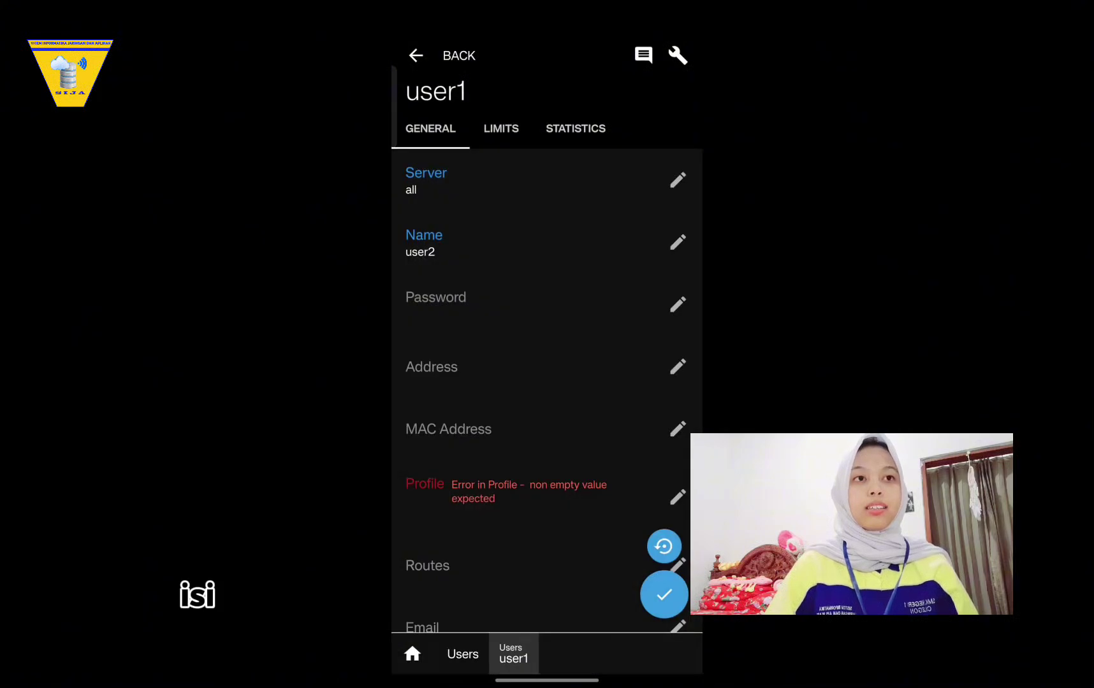
Give user2 a password and the default profile, save it, and return home.
left_click(446, 304)
left_click(523, 339)
left_click(416, 598)
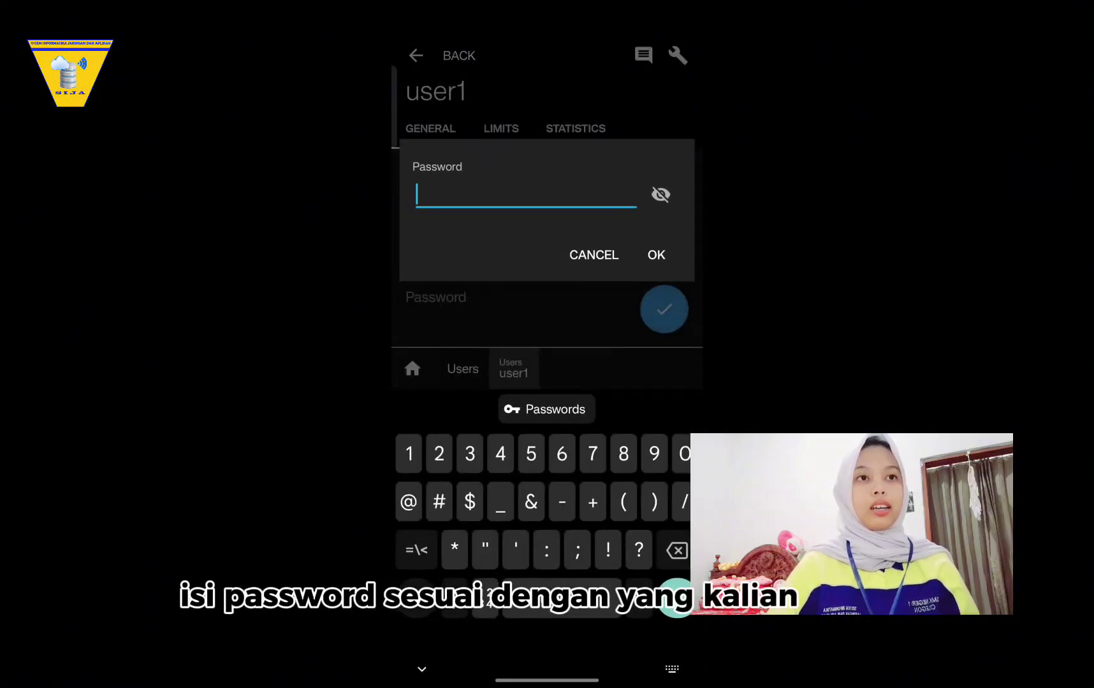
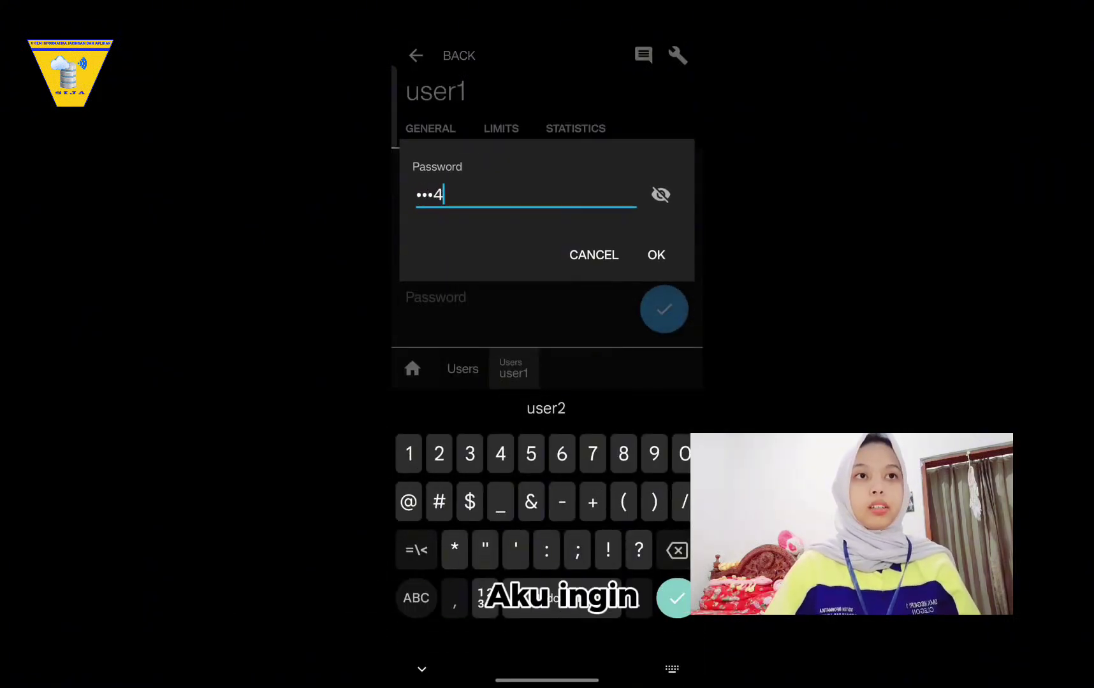
key("Return")
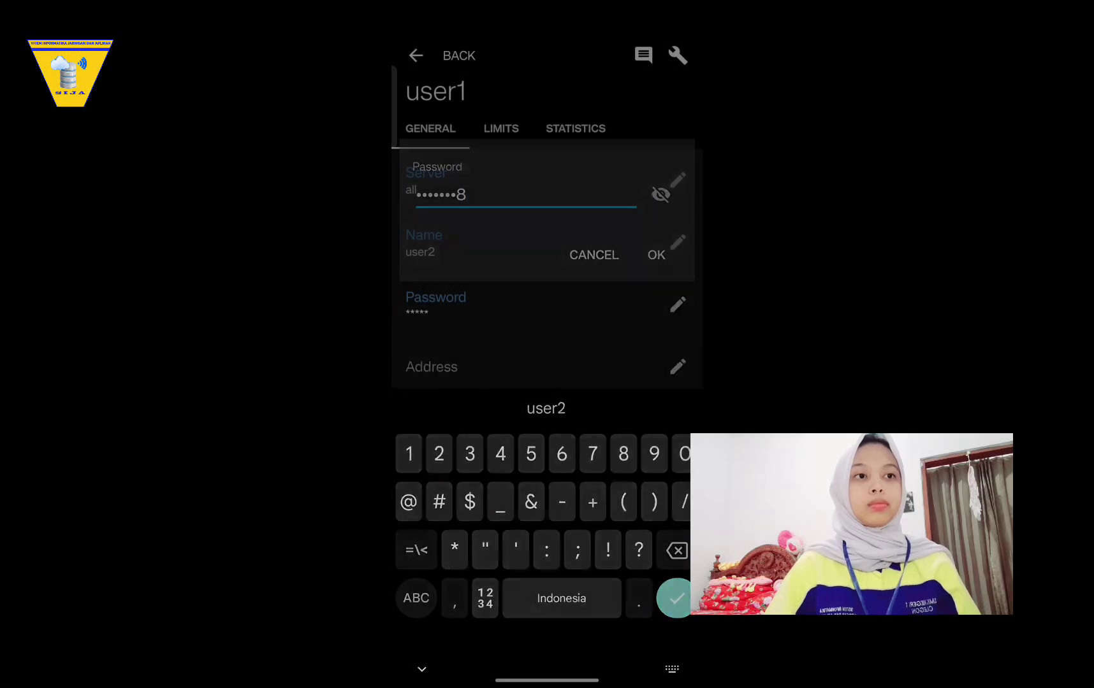
scroll(547, 333, "down", 2)
left_click(529, 382)
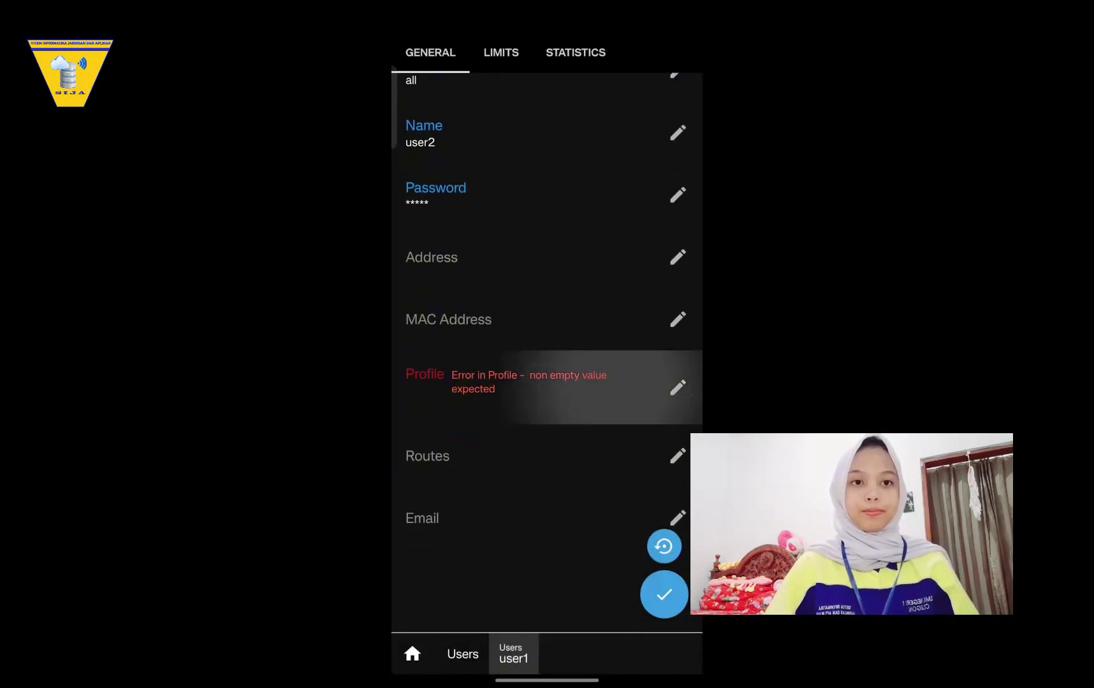
left_click(654, 400)
scroll(547, 319, "down", 1)
scroll(547, 318, "up", 4)
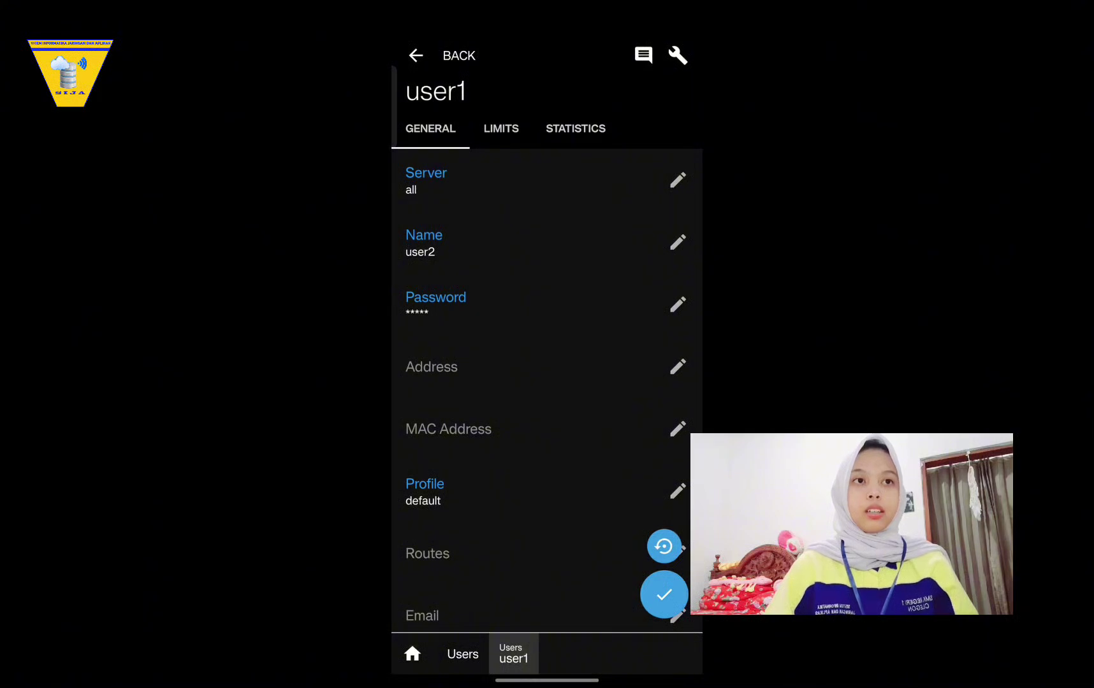
left_click(663, 594)
scroll(547, 348, "down", 2)
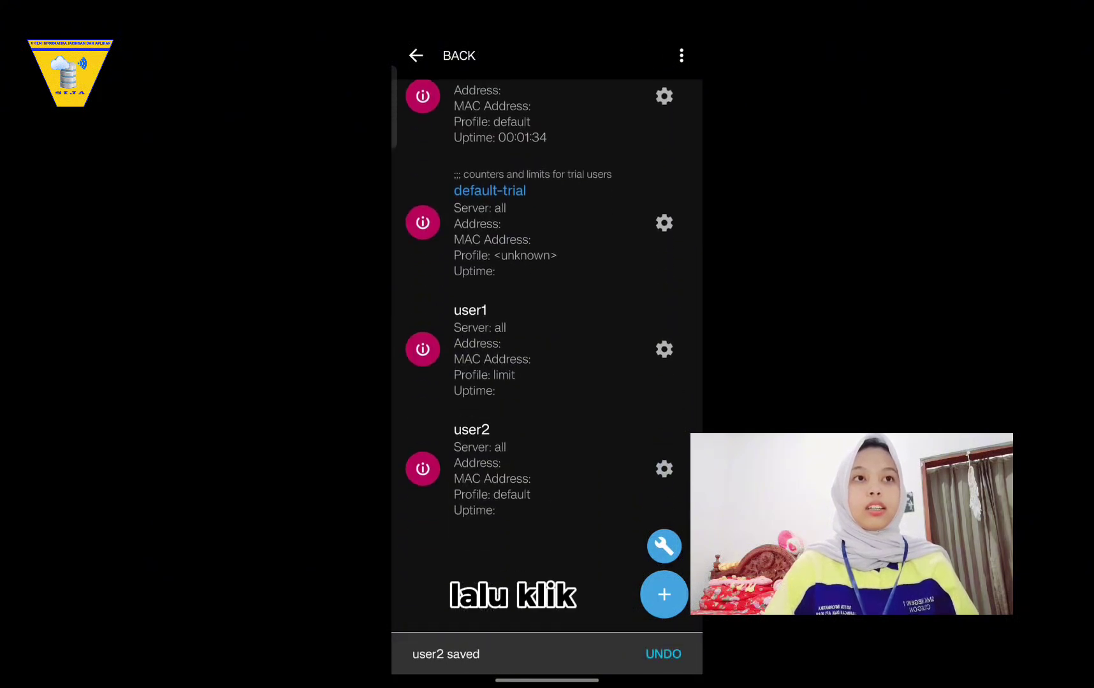
left_click(416, 55)
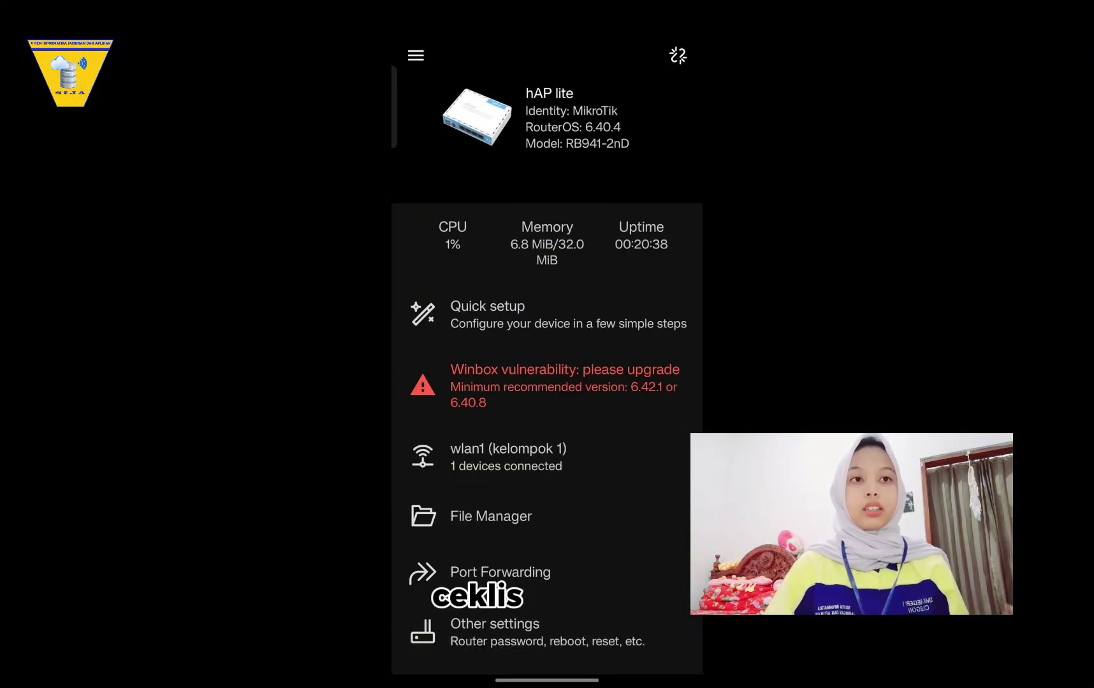
Inspect the user1 hotspot cookie and delete it.
left_click(416, 55)
scroll(510, 383, "down", 1)
left_click(459, 503)
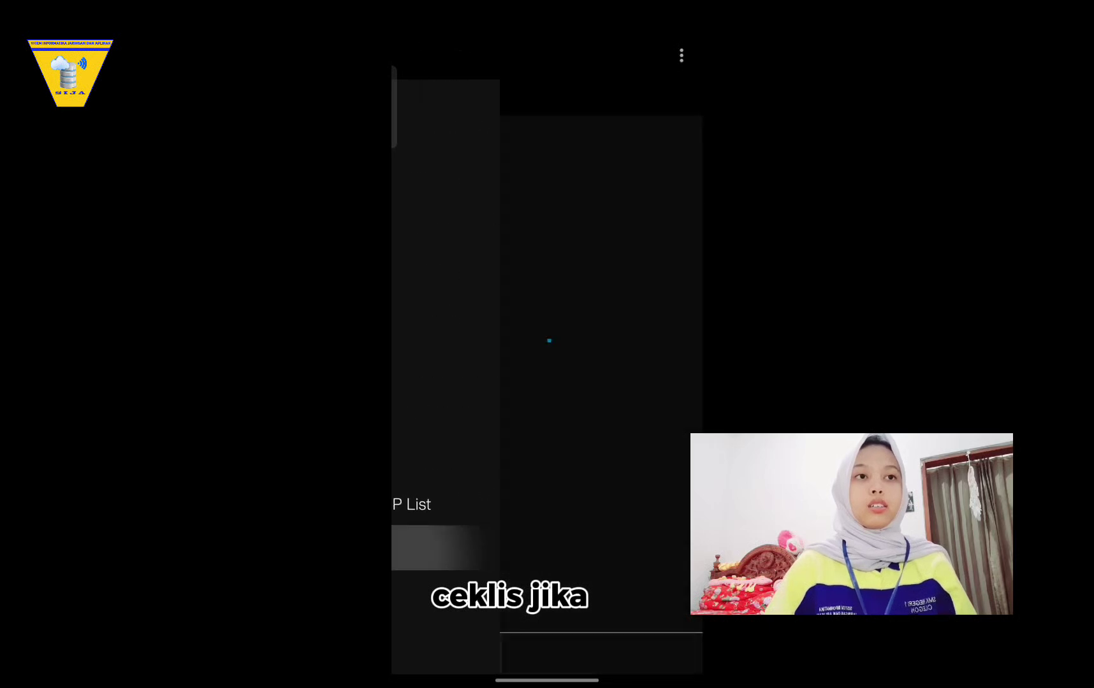
left_click(541, 180)
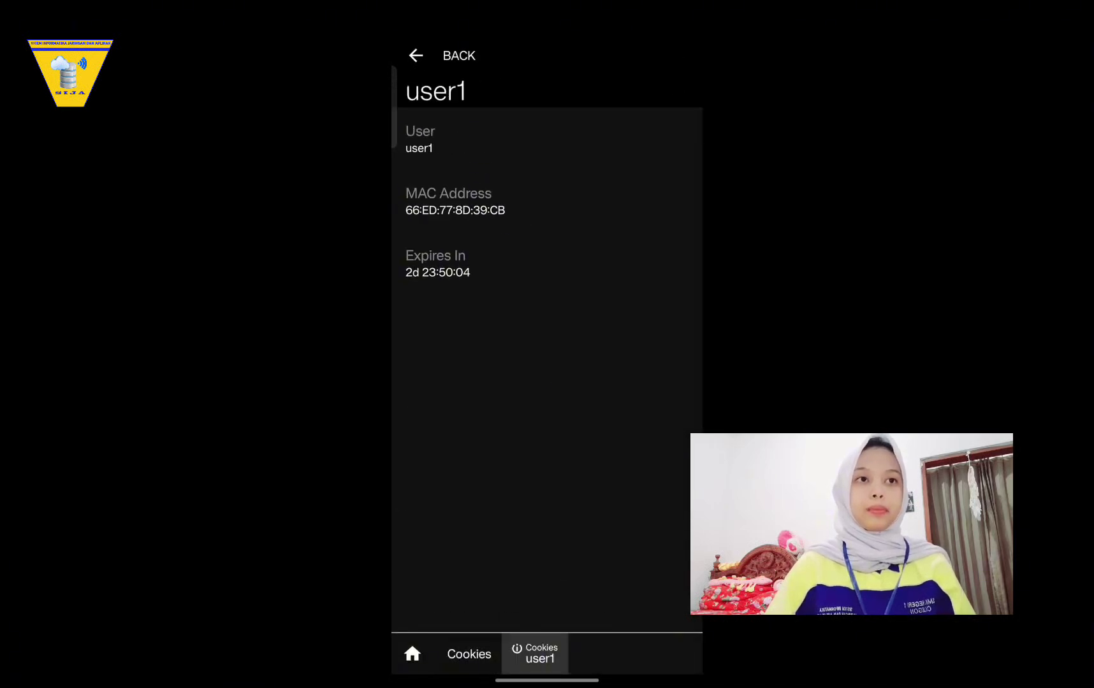
left_click(416, 55)
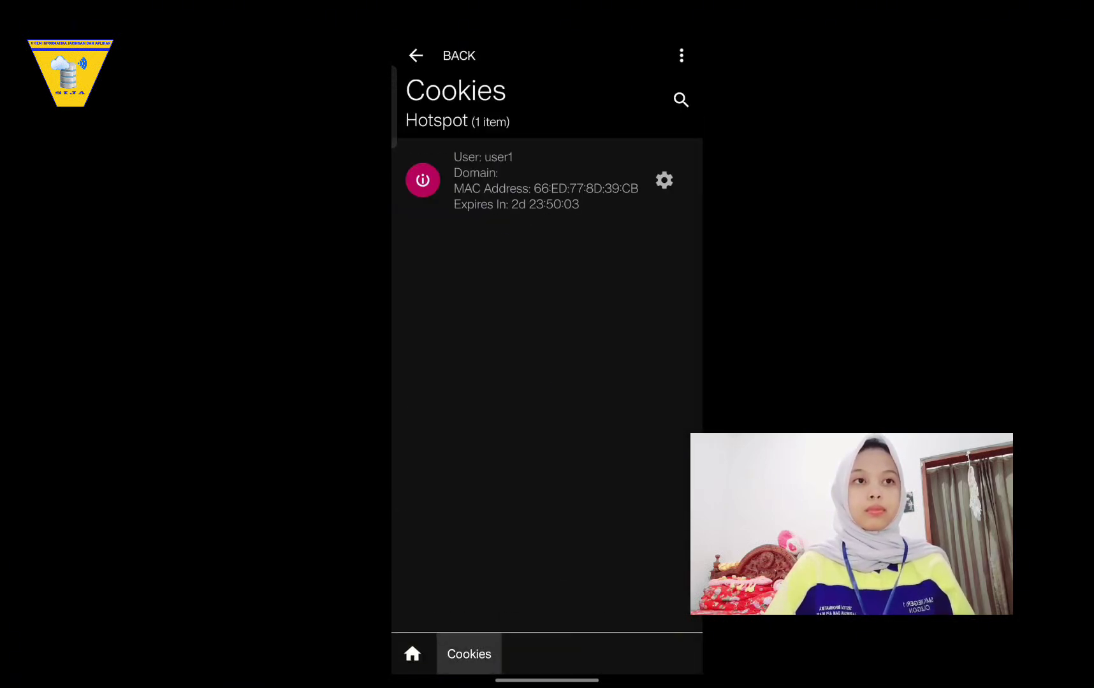
left_click(664, 180)
left_click(547, 382)
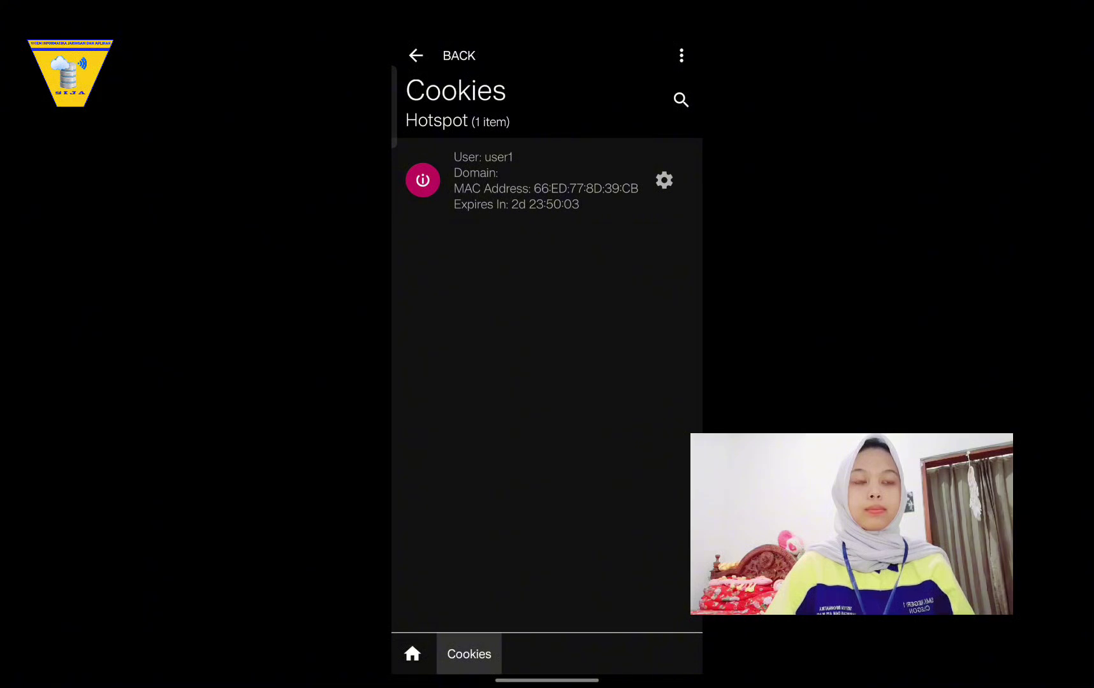
left_click(664, 180)
left_click(653, 223)
left_click(415, 55)
Check connected host 192.168.27.254 under Hotspot Hosts without deleting it, then go back.
left_click(416, 56)
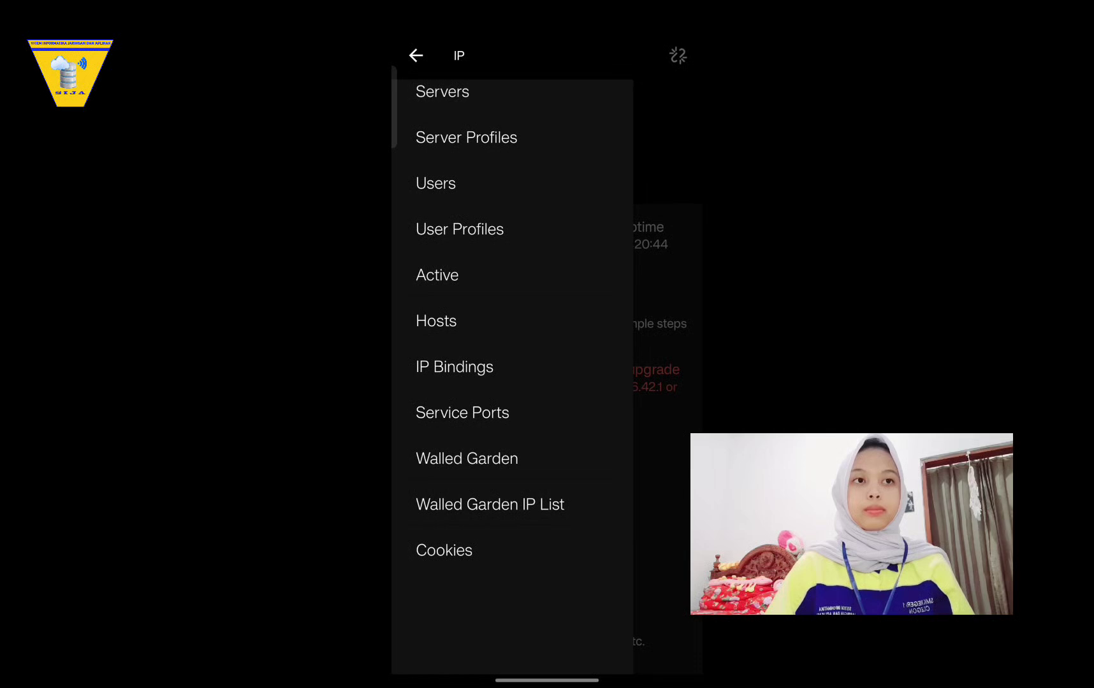
scroll(513, 376, "up", 1)
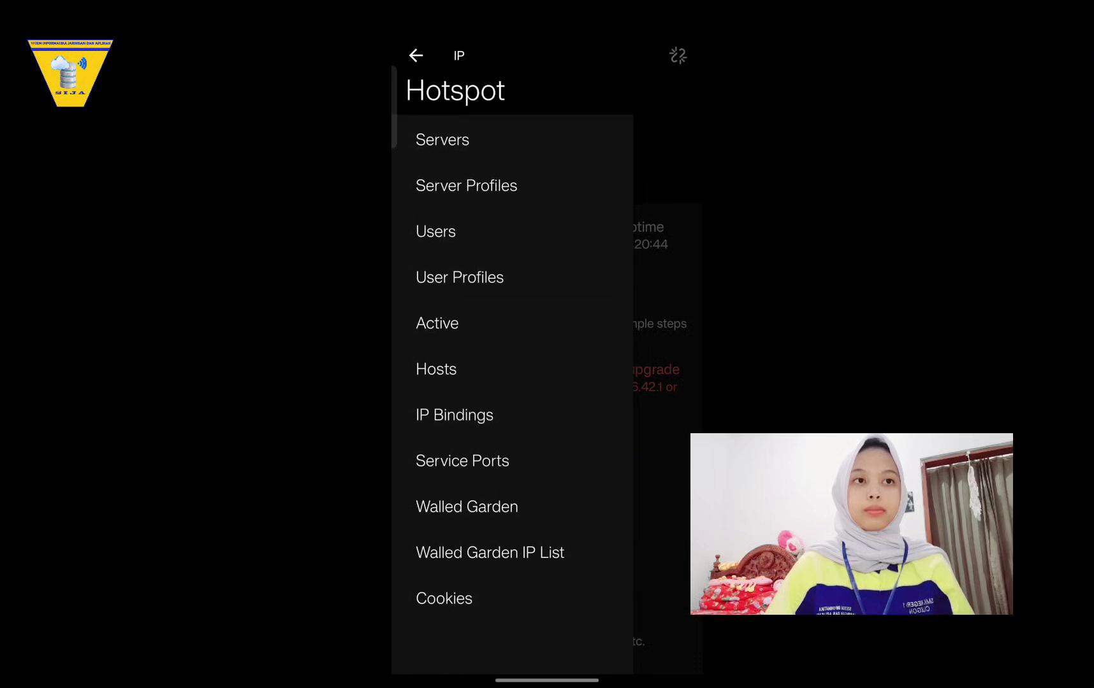
left_click(436, 369)
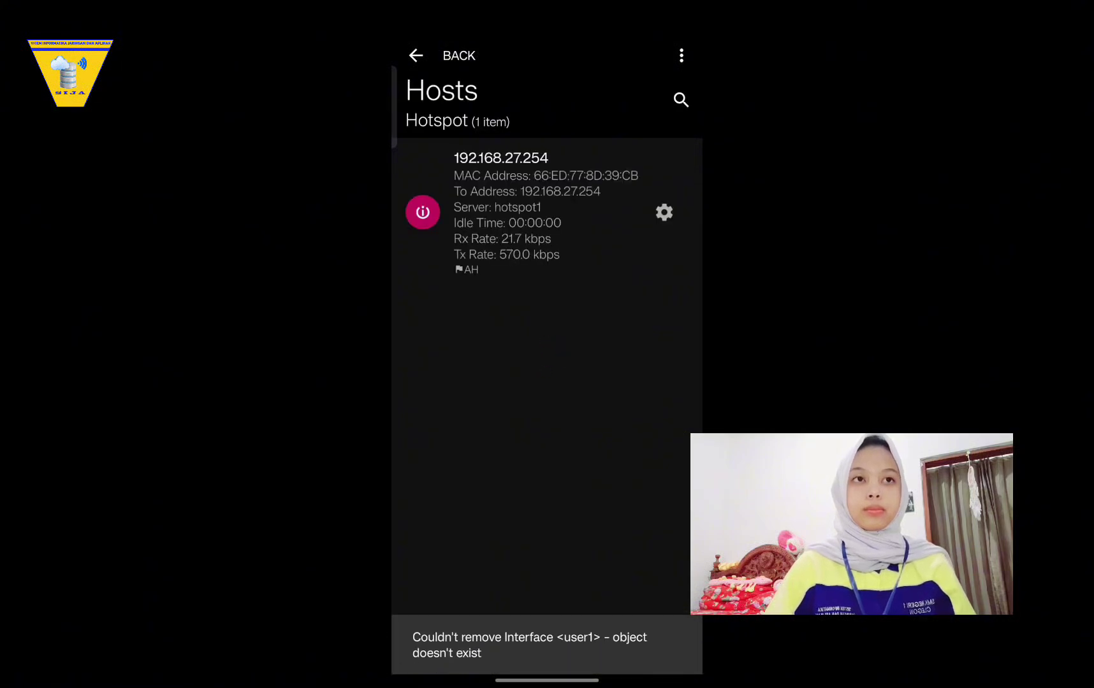
left_click(664, 213)
left_click(567, 297)
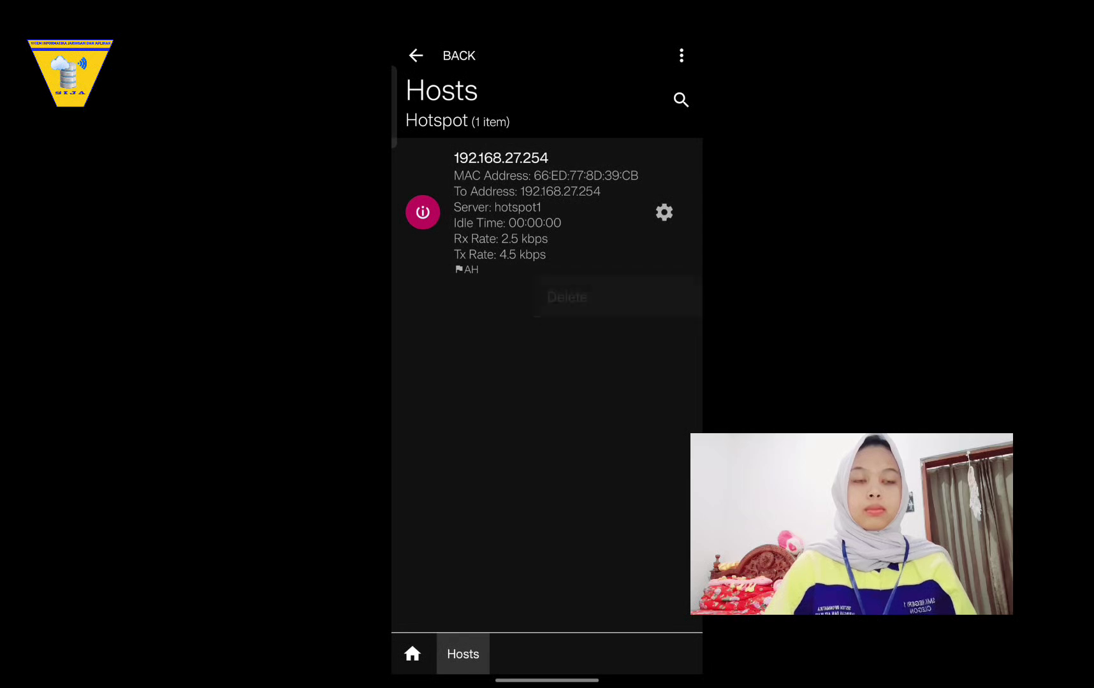
left_click(412, 654)
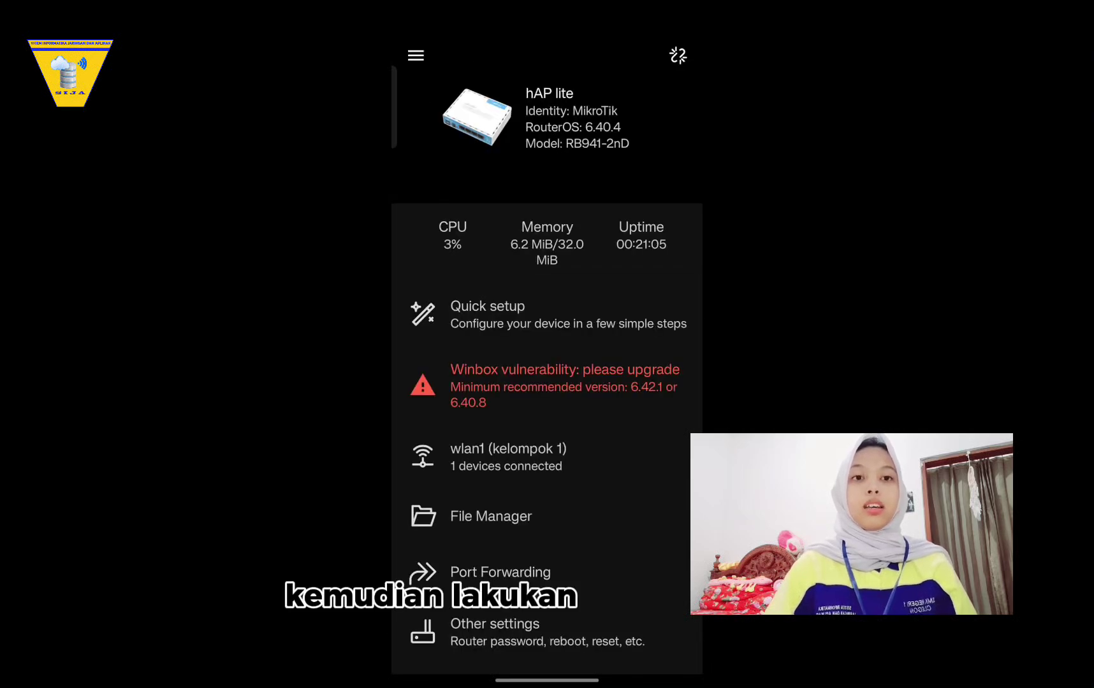
left_click(415, 56)
Select the saved kelompok 1 network in the phone's Wi-Fi list to join it.
scroll(512, 376, "down", 1)
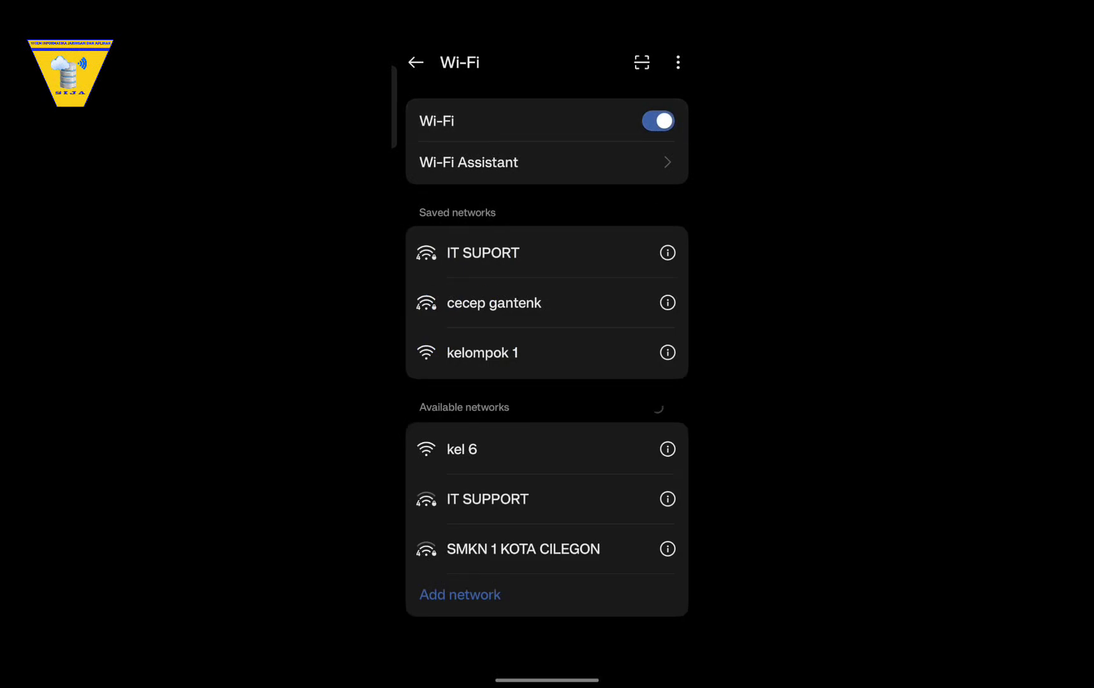
left_click(482, 452)
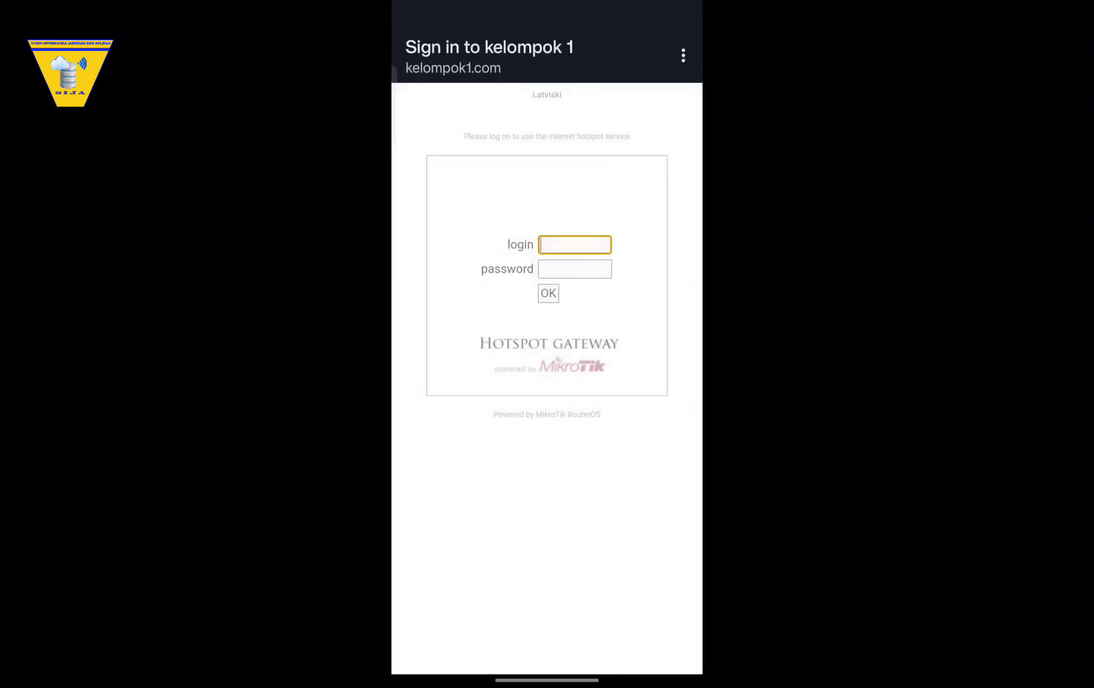
Log in to the kelompok 1 hotspot as user2 with its password.
type("user")
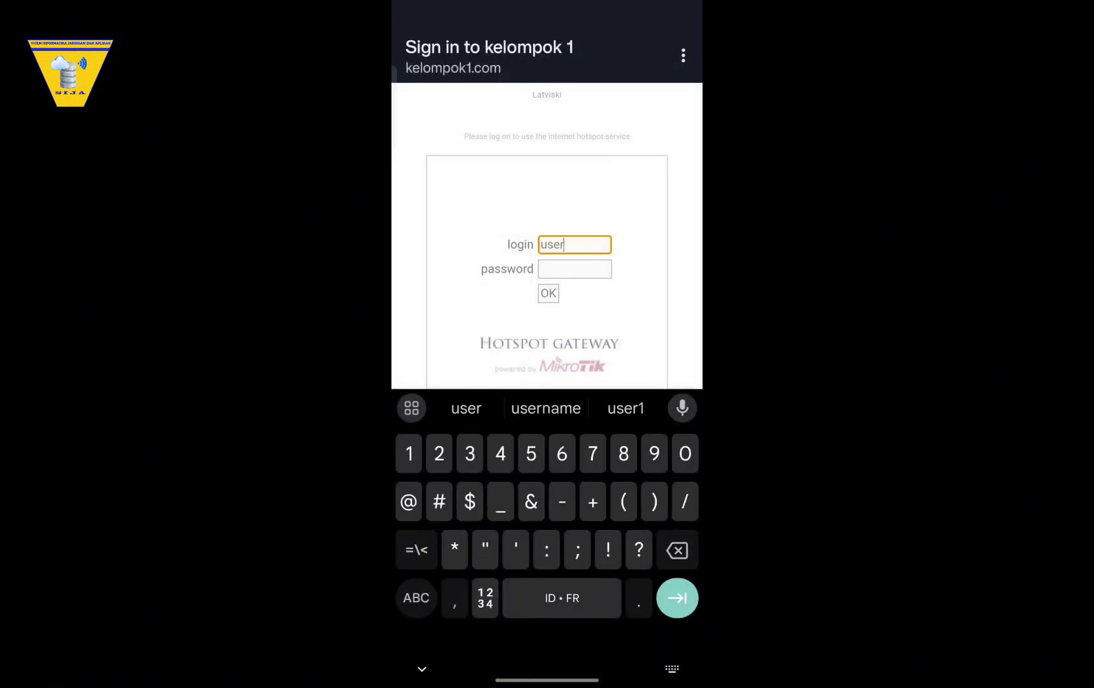
type("2")
key("Tab")
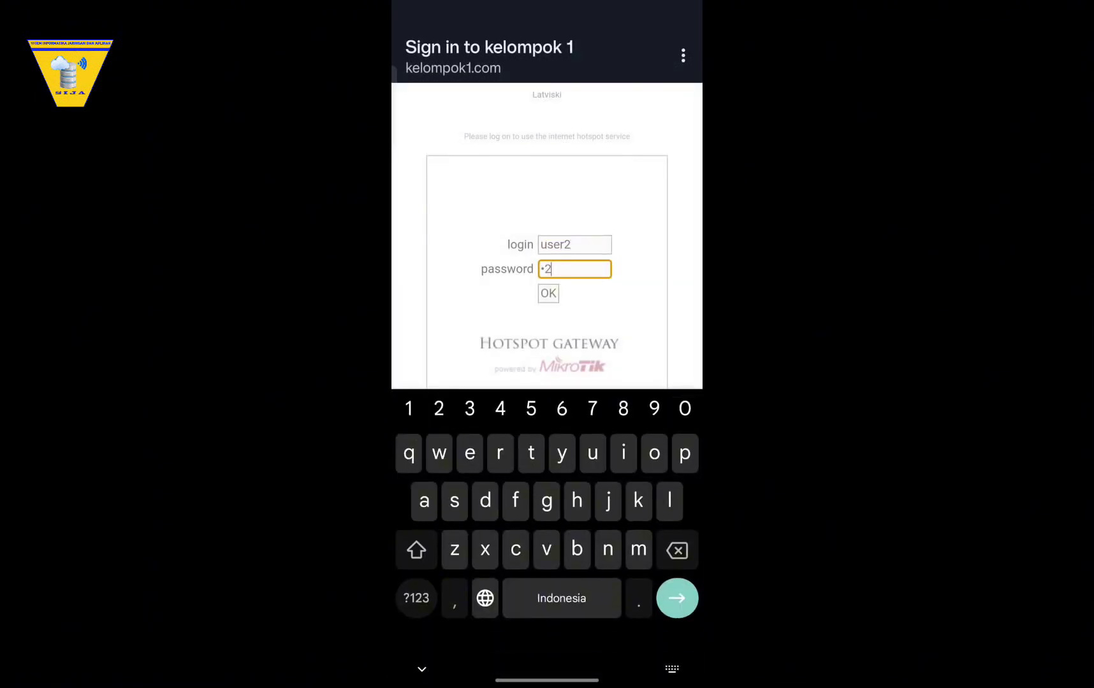
key("Return")
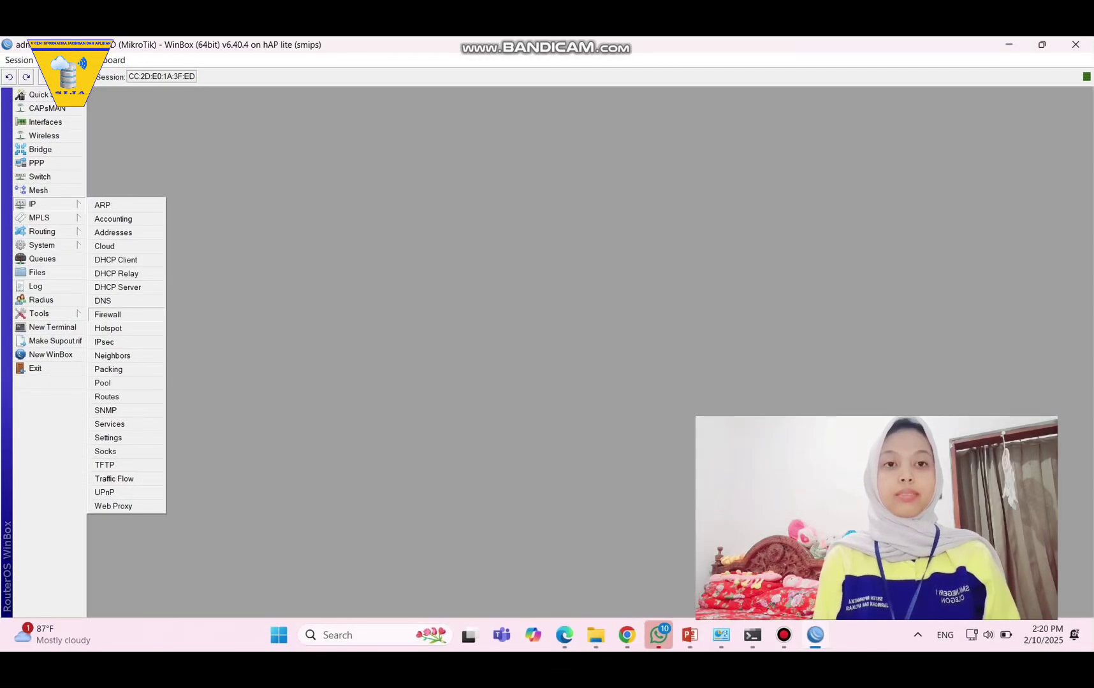
Open the empty firewall Address Lists, then bring Command Prompt to the front.
left_click(108, 314)
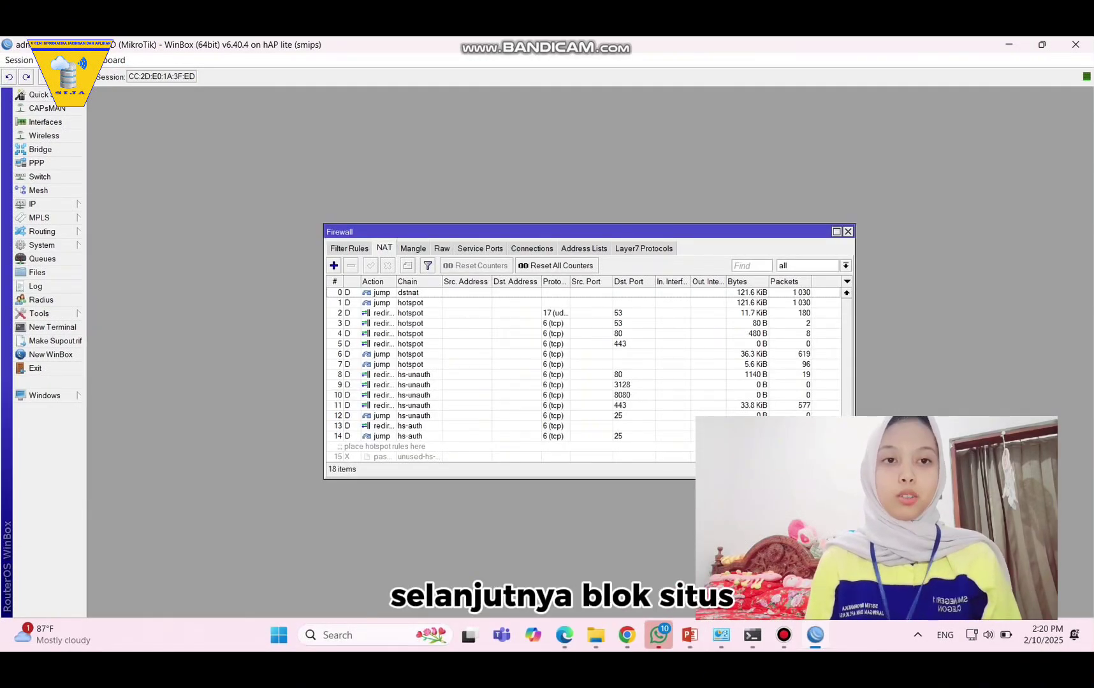
left_click(584, 248)
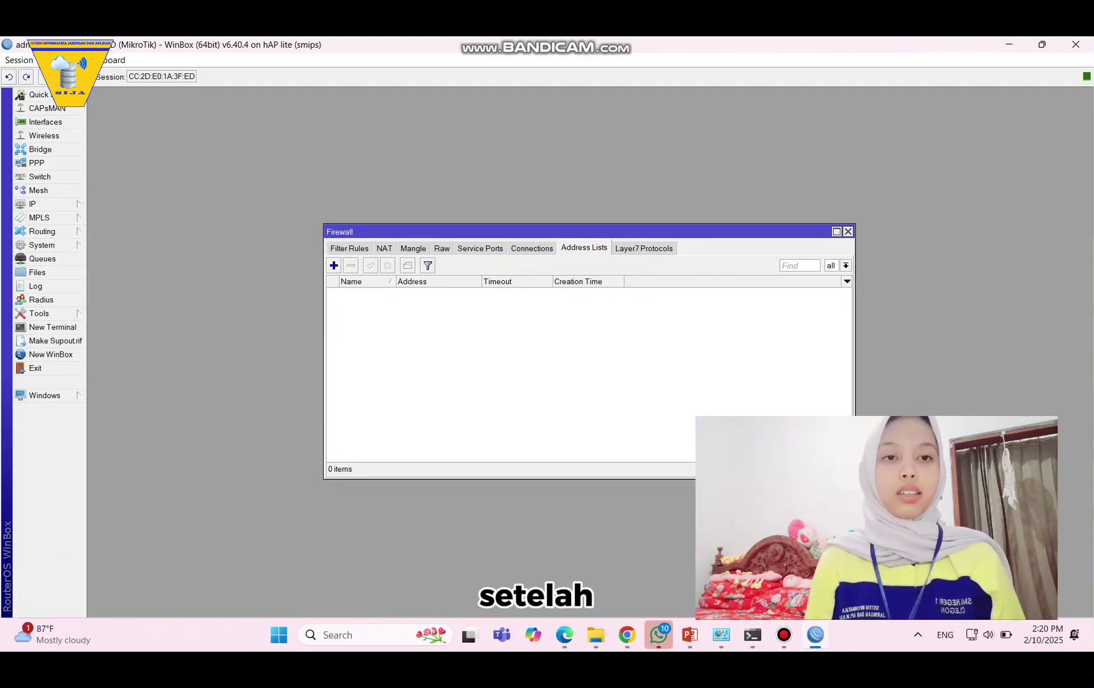
left_click(752, 635)
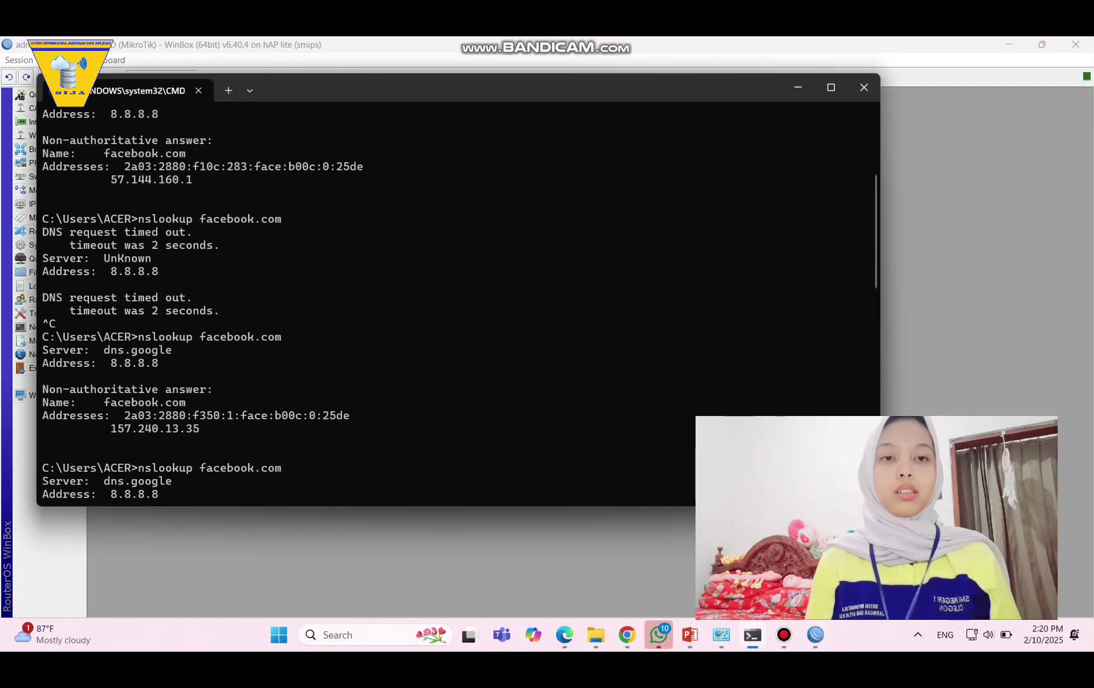
Copy 57.144.160.1 from the nslookup output and minimize Command Prompt.
scroll(457, 290, "up", 5)
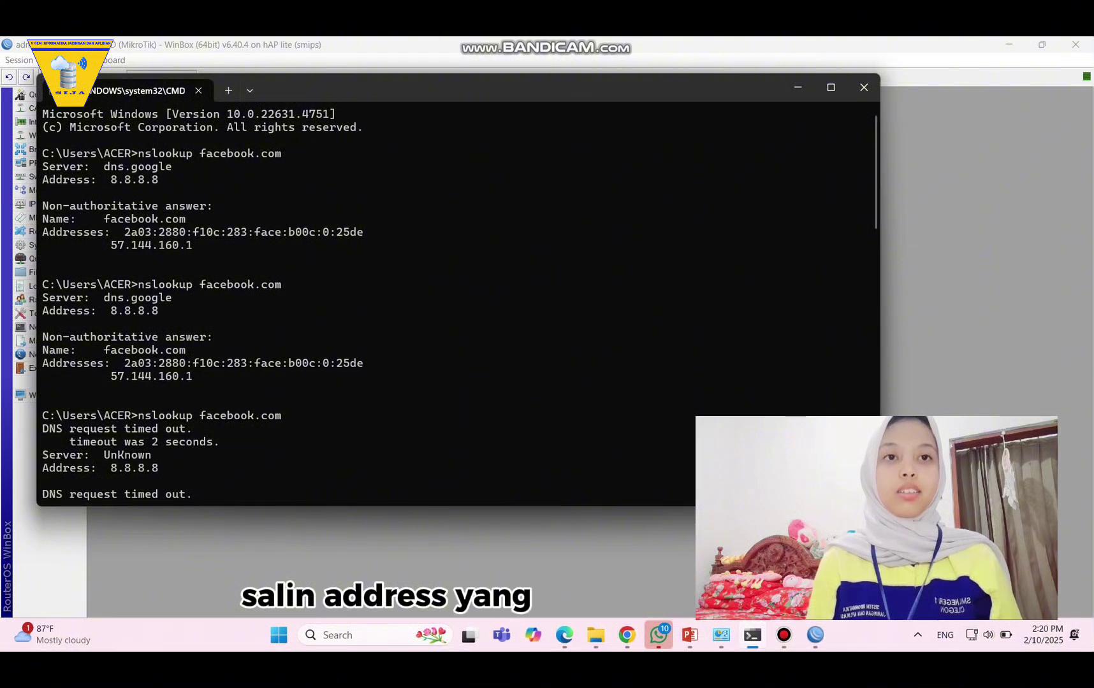
left_click_drag(110, 245, 198, 245)
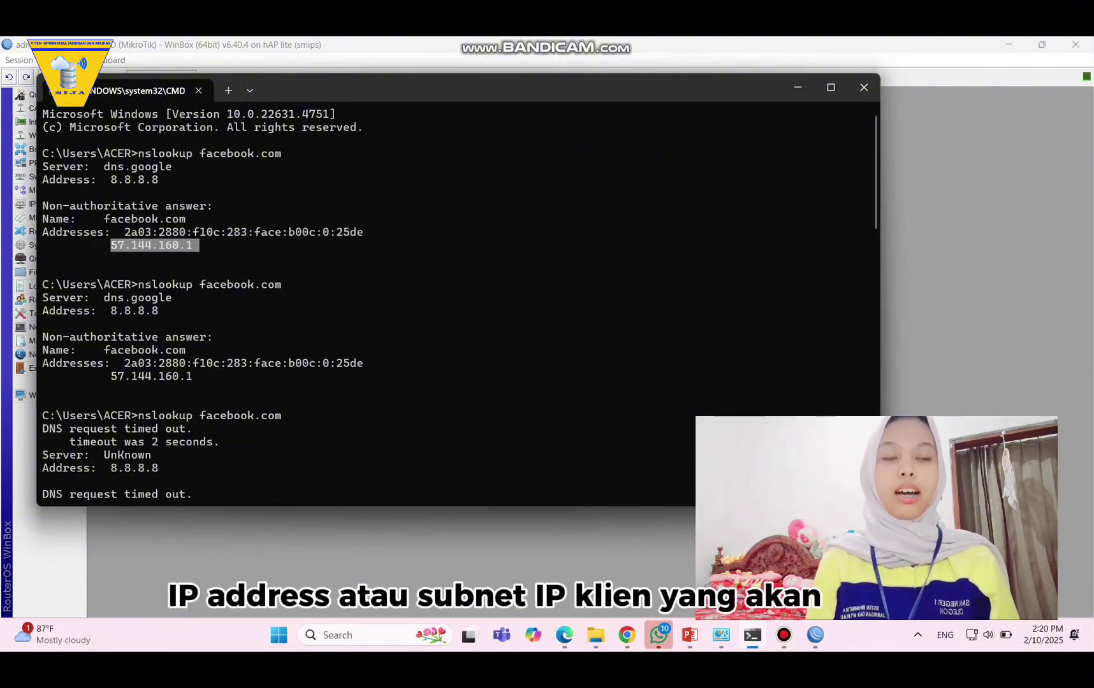
key("ctrl+c")
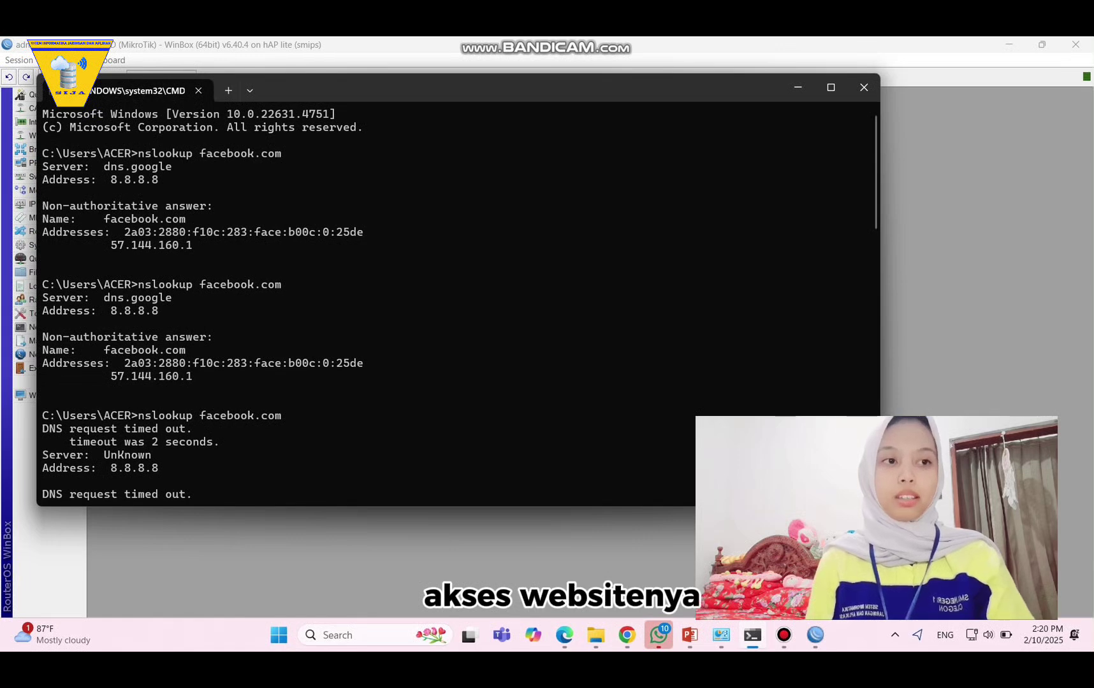
left_click_drag(110, 246, 205, 245)
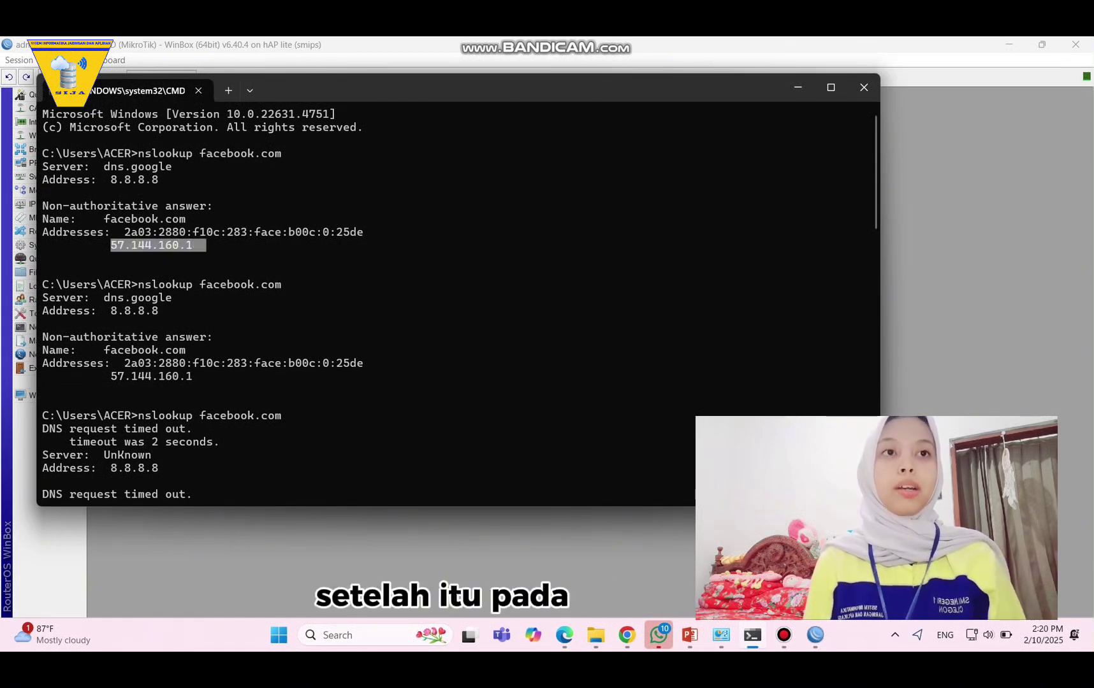
key("ctrl+c")
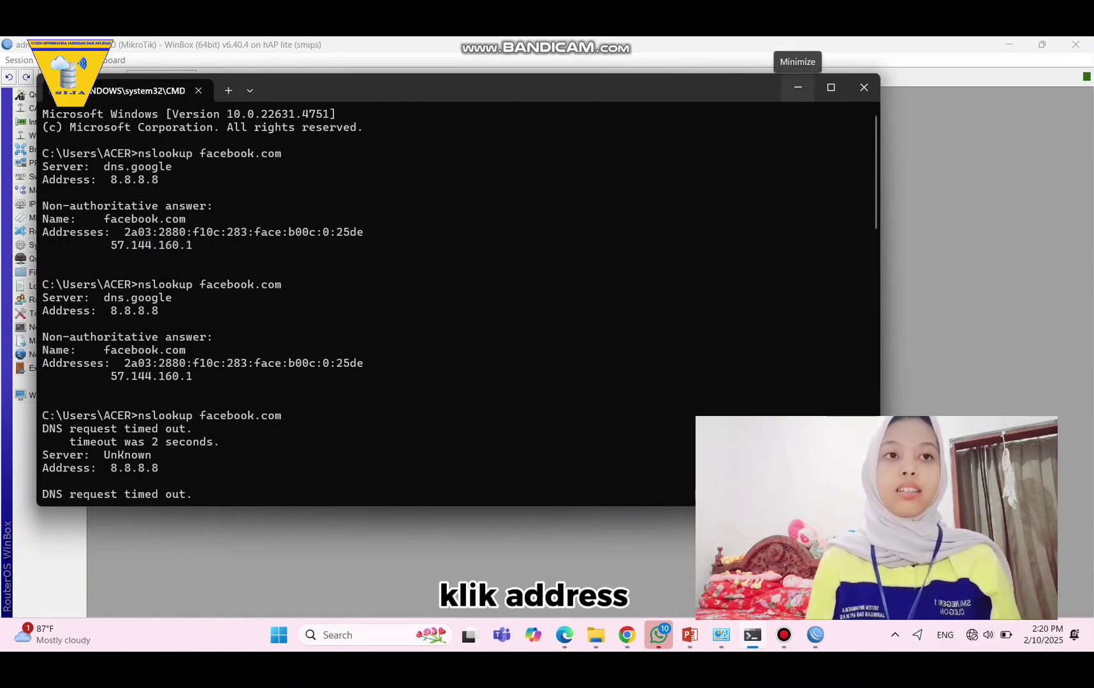
left_click(797, 88)
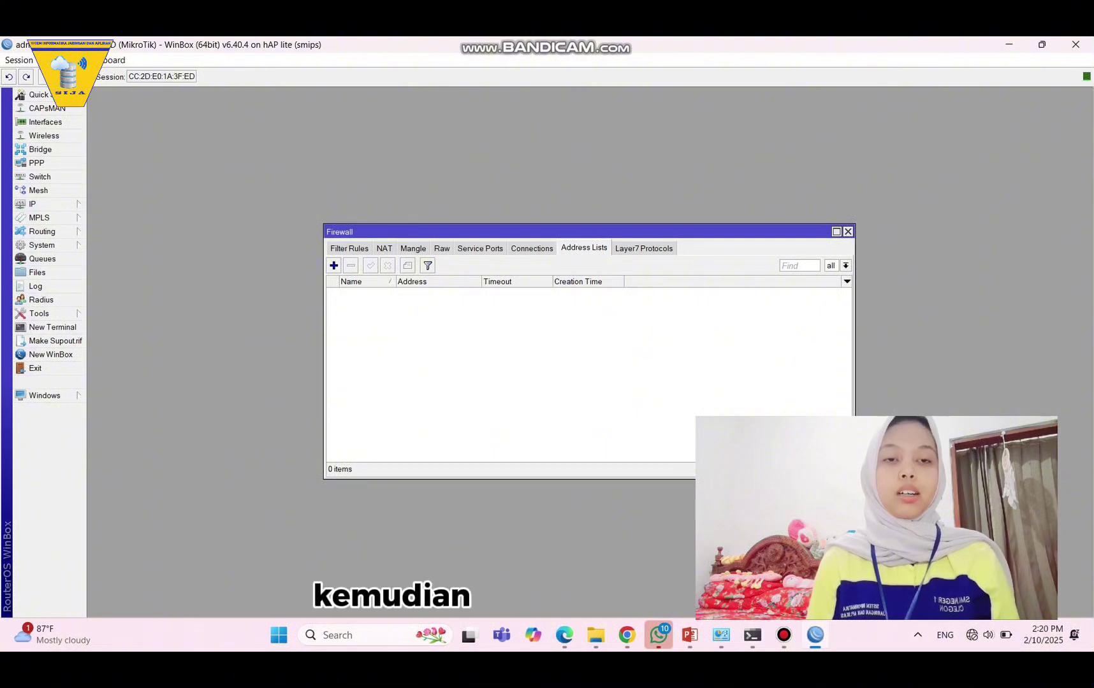
Add a 'facebook' address list entry holding the copied facebook.com IP.
left_click(333, 265)
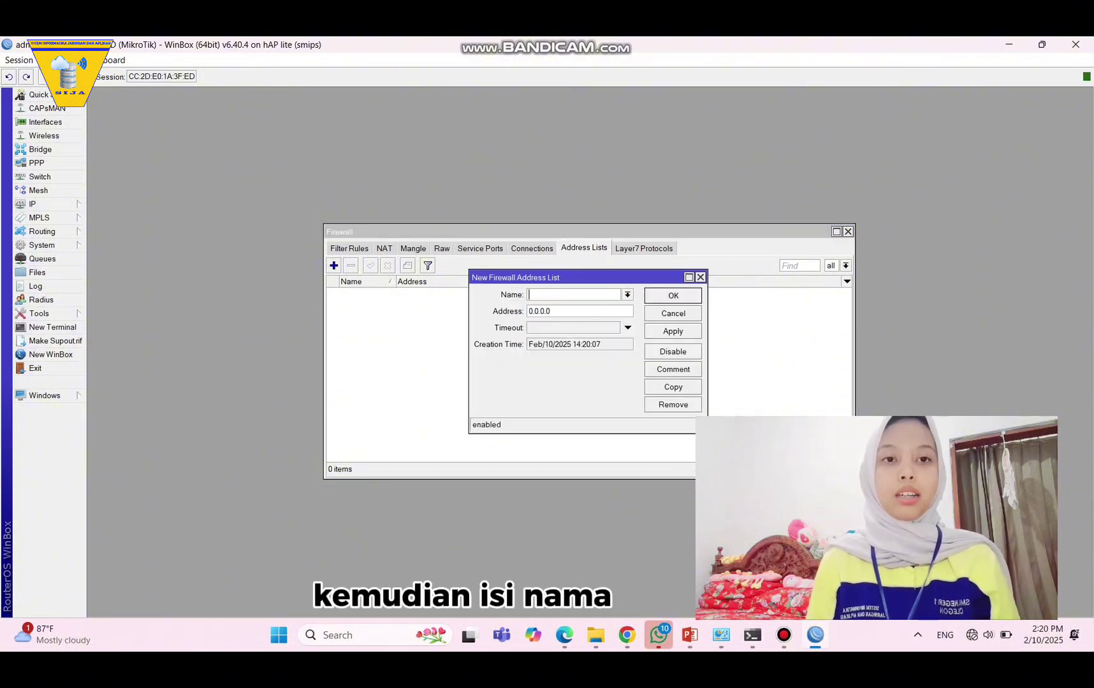
type("faceboo")
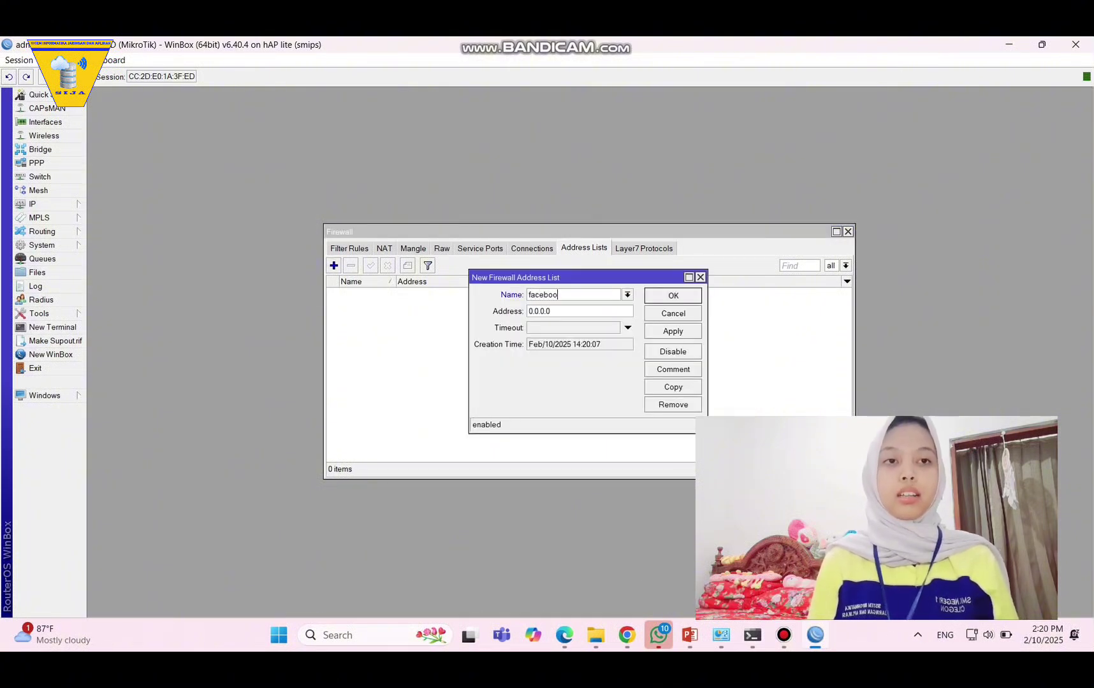
type("k")
left_click_drag(552, 311, 527, 311)
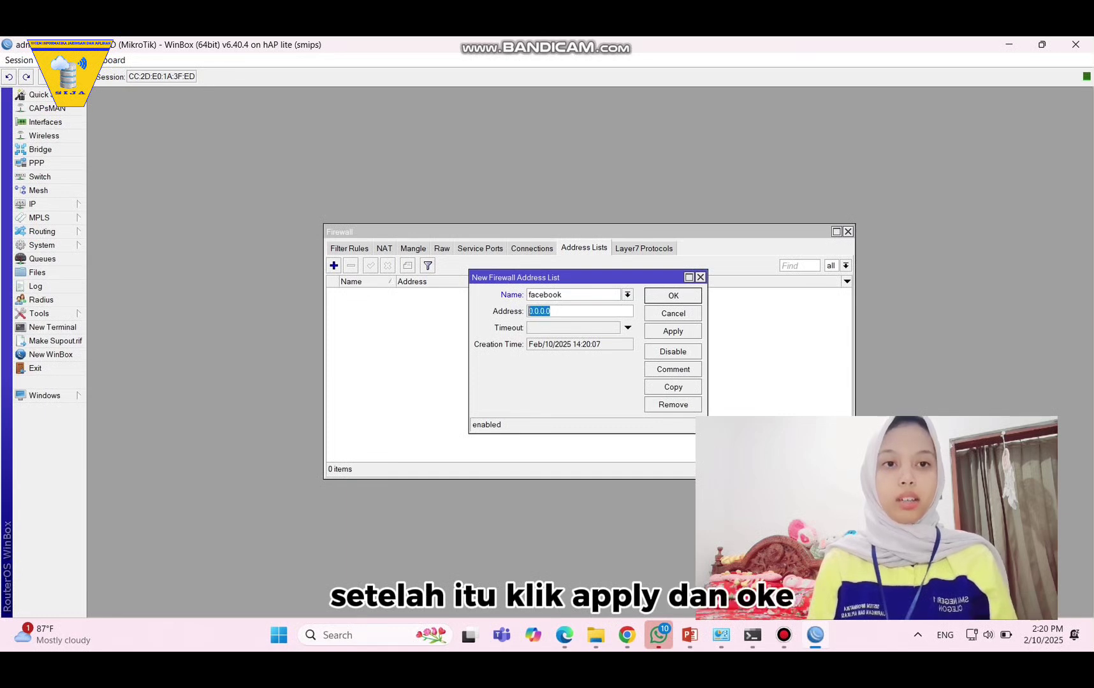
key("ctrl+v")
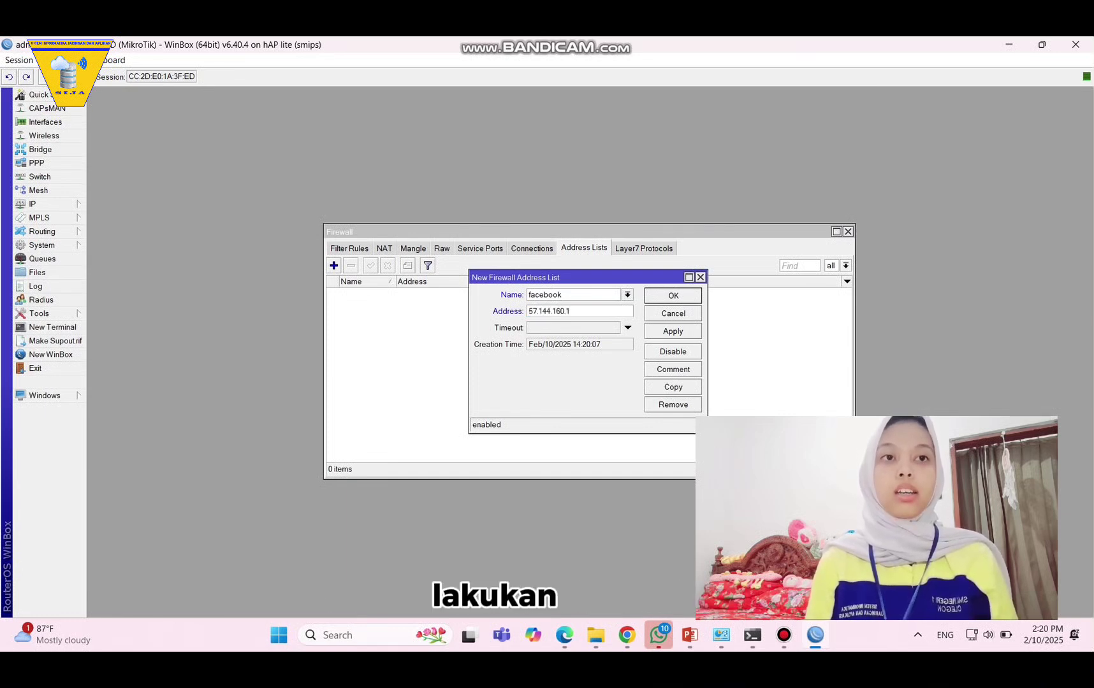
left_click(673, 331)
left_click(673, 295)
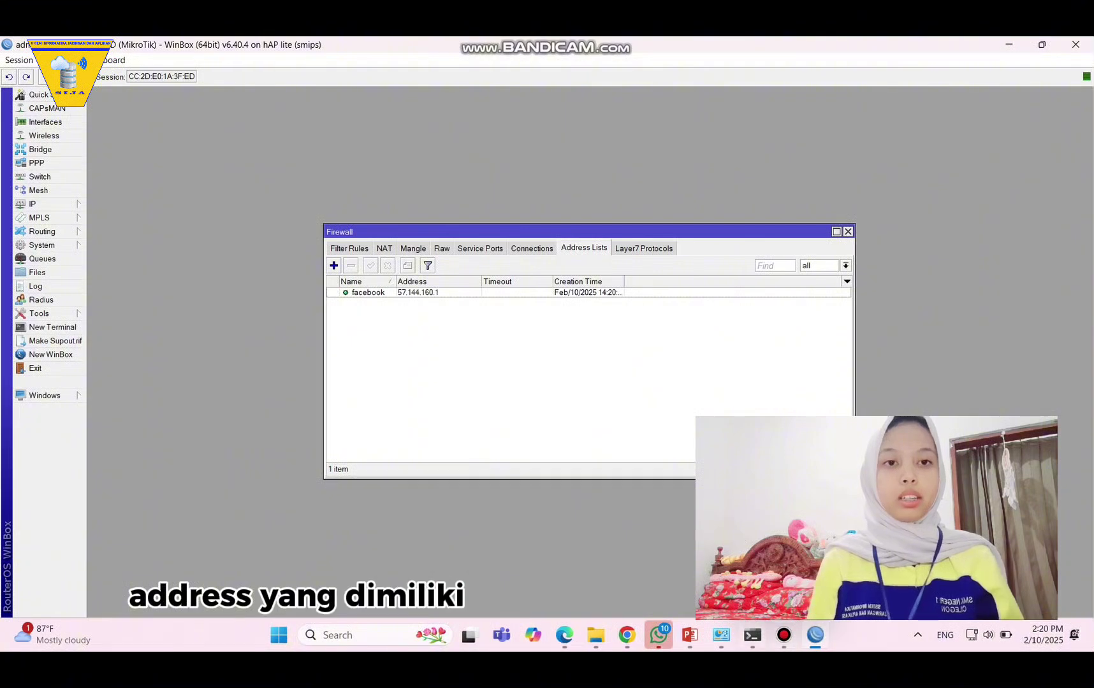
Rerun nslookup facebook.com in Command Prompt and copy the new address 157.240.13.35.
left_click(752, 635)
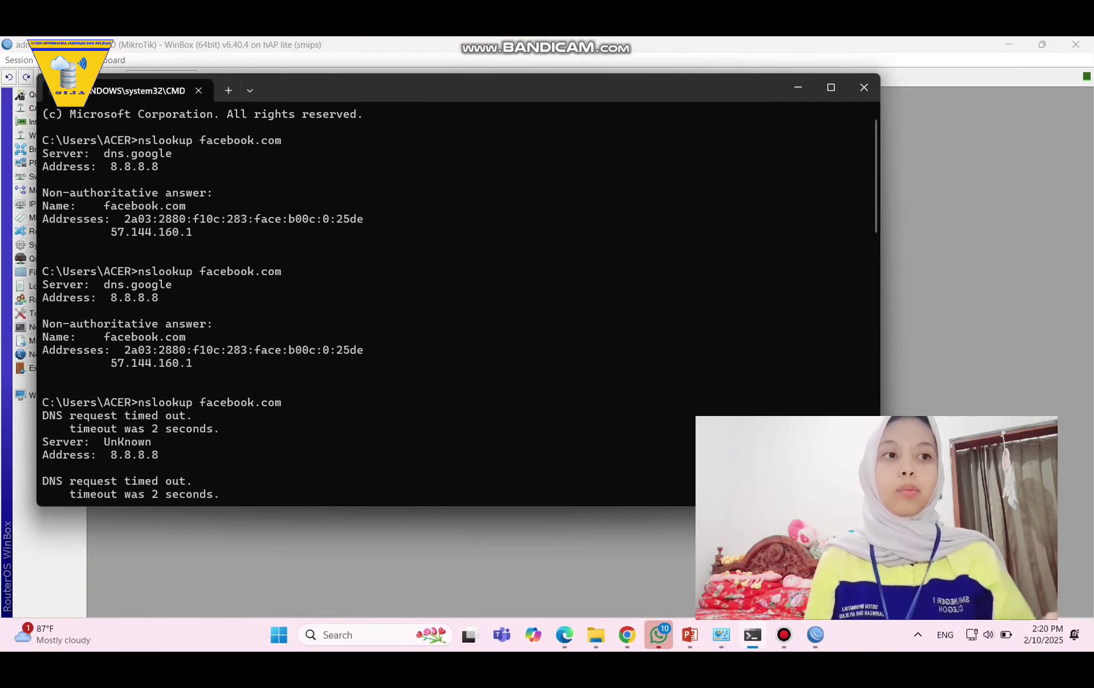
key("ctrl+c")
key("Up")
key("Return")
key("Up")
key("Return")
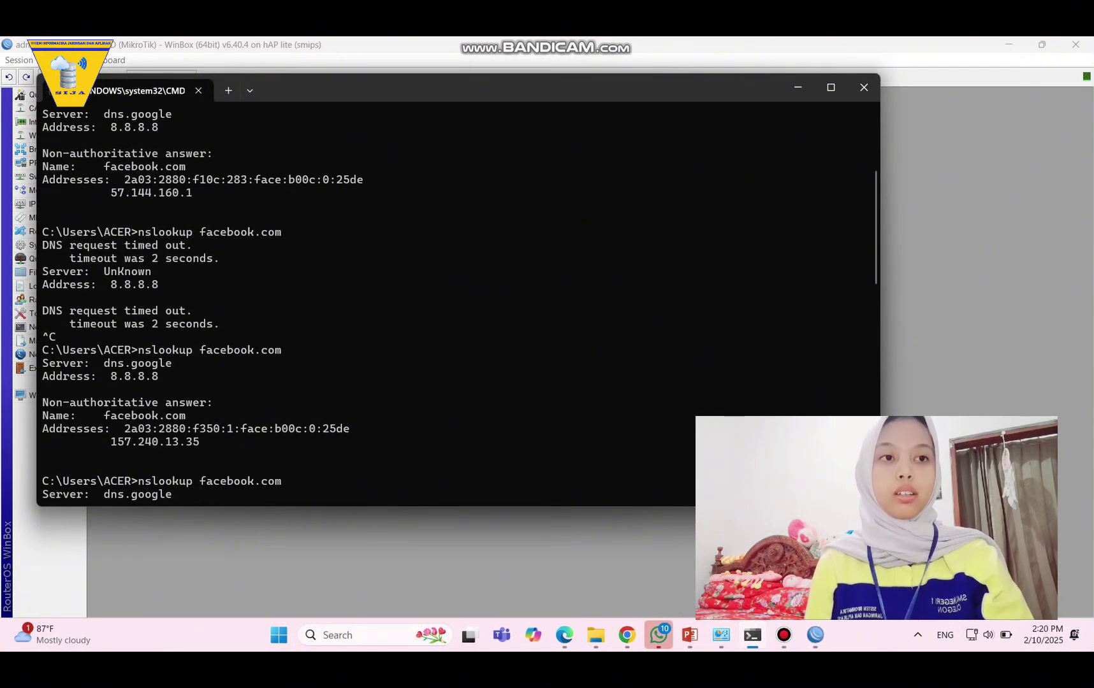
left_click_drag(205, 442, 117, 442)
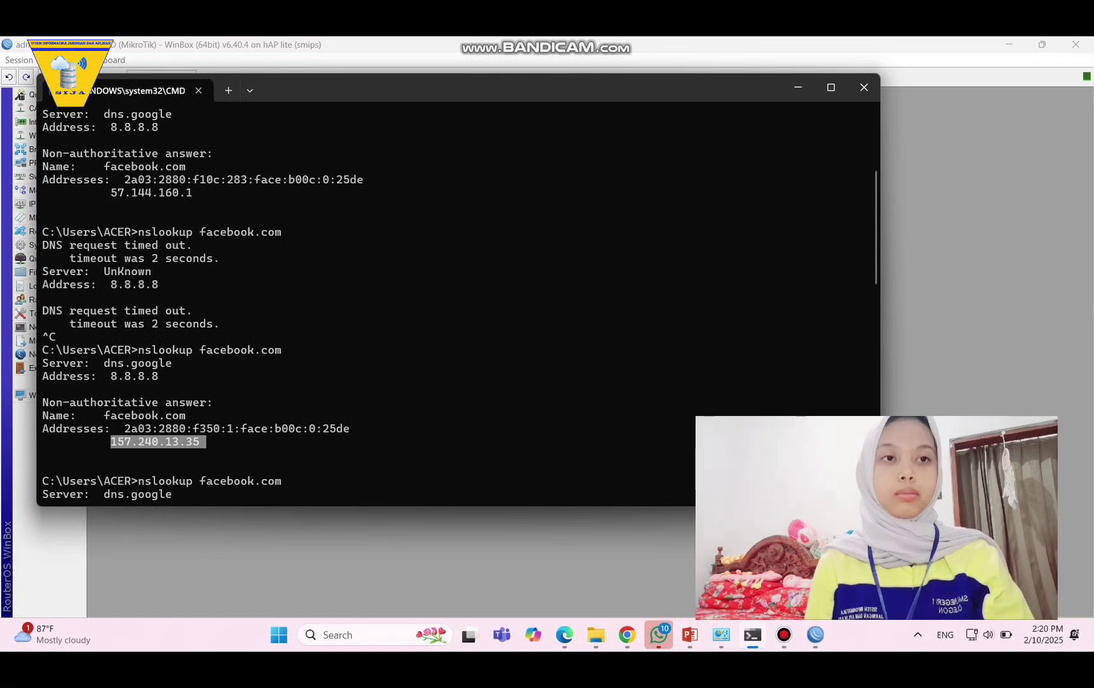
key("ctrl+c")
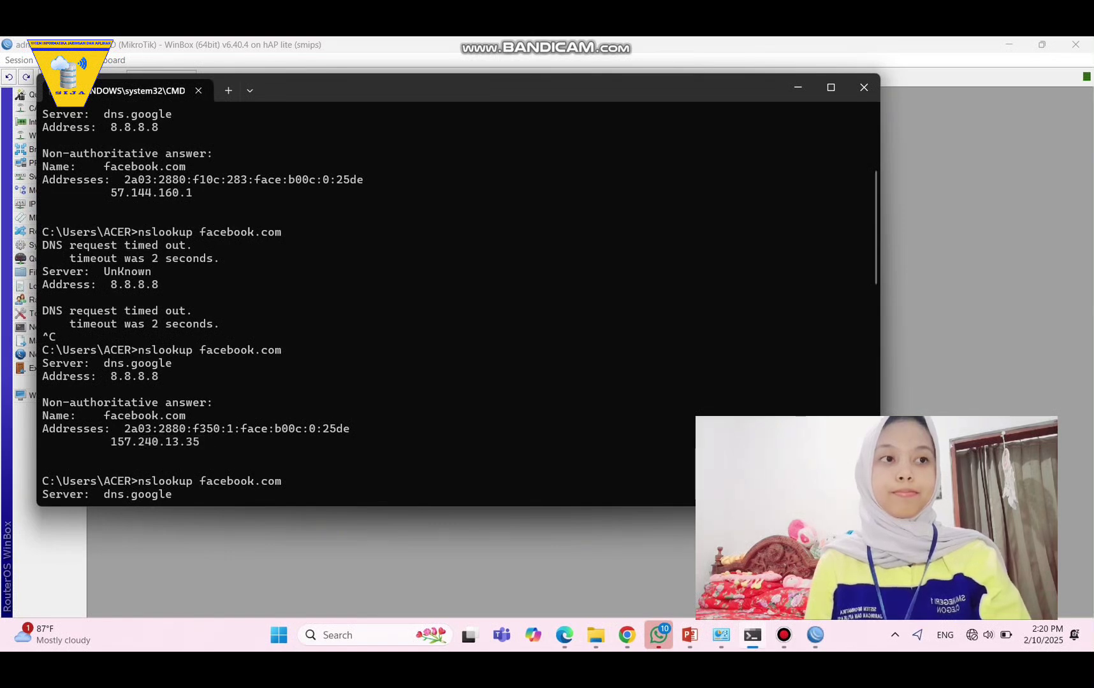
Add 157.240.13.35 as a second entry in the facebook address list.
left_click(797, 87)
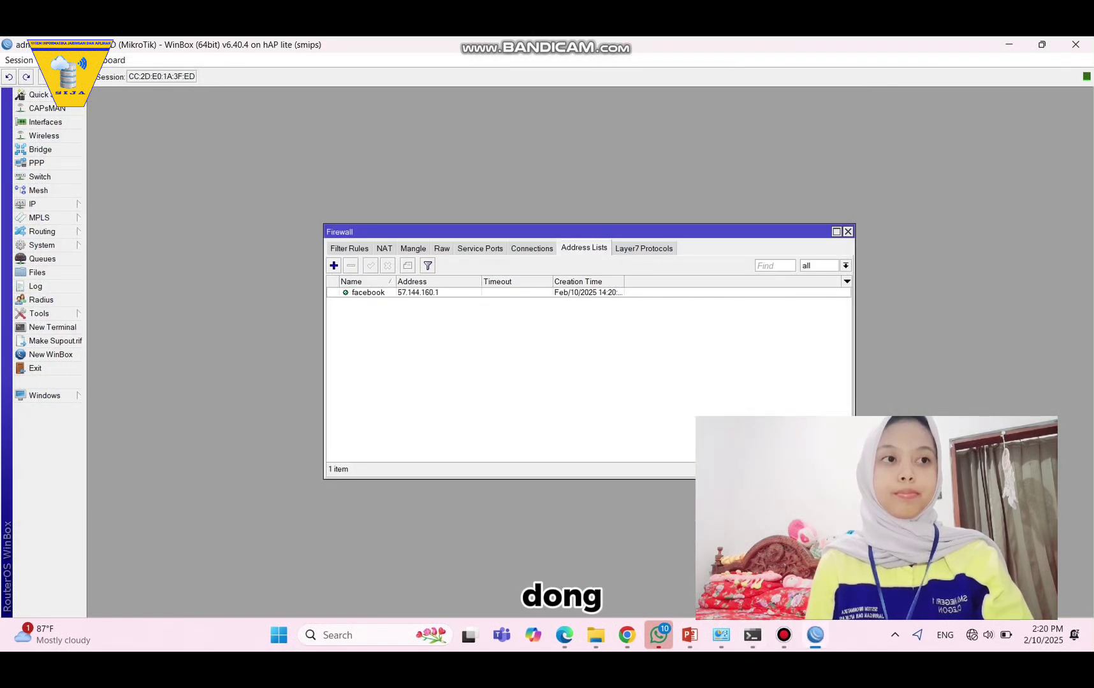
left_click(334, 265)
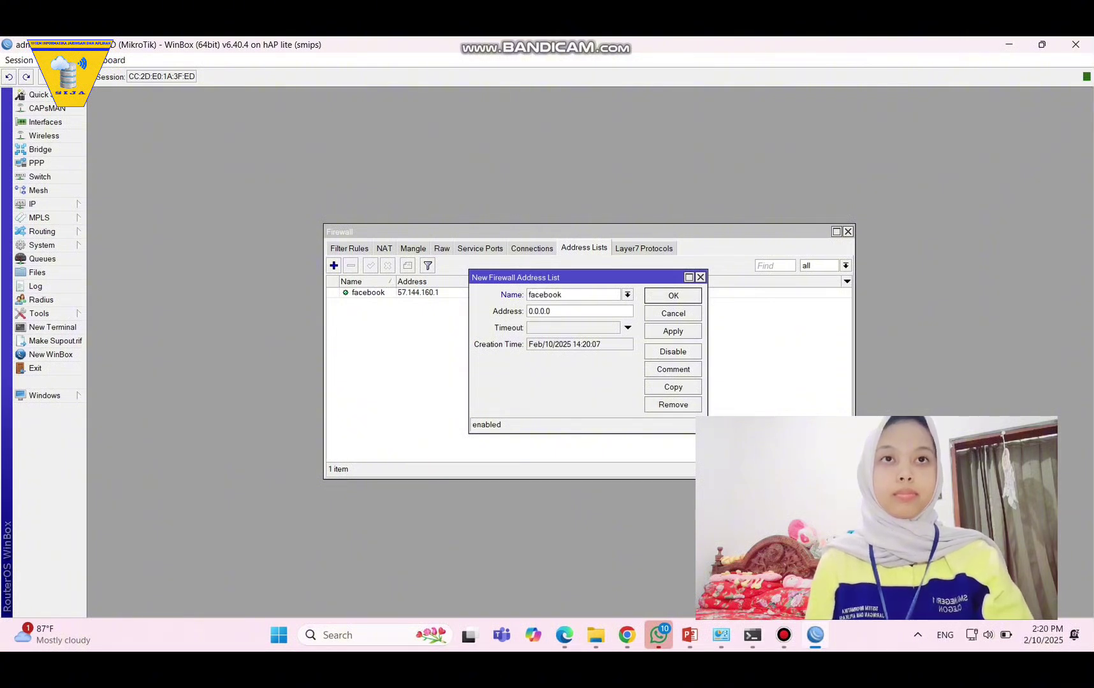
key("Tab")
key("ctrl+v")
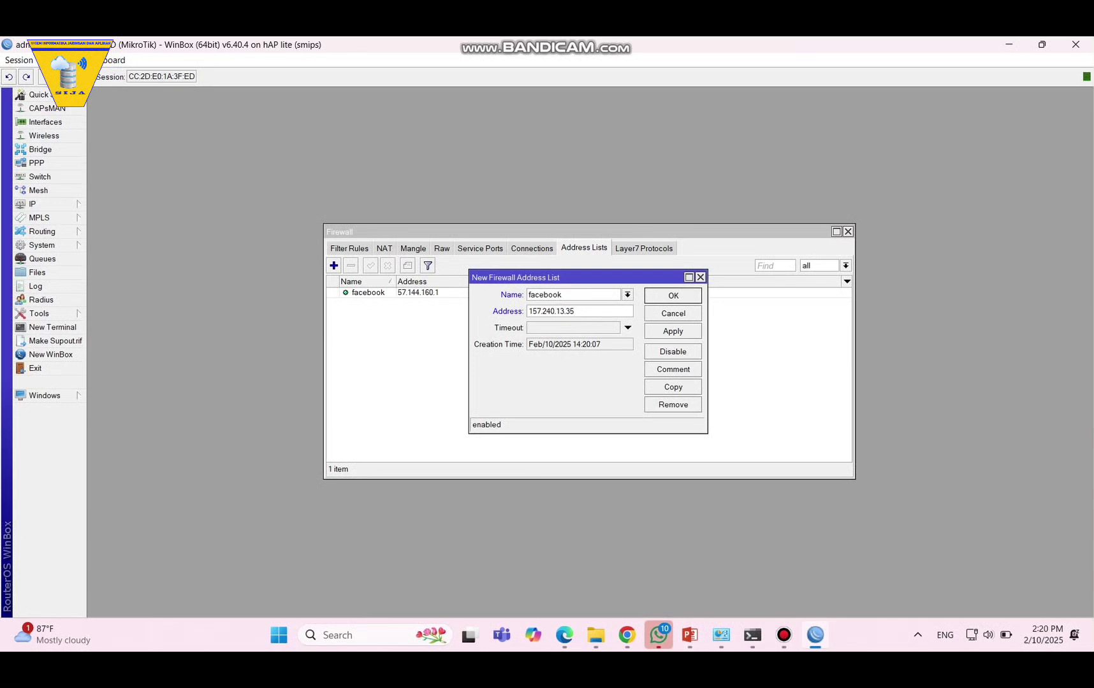
left_click(673, 331)
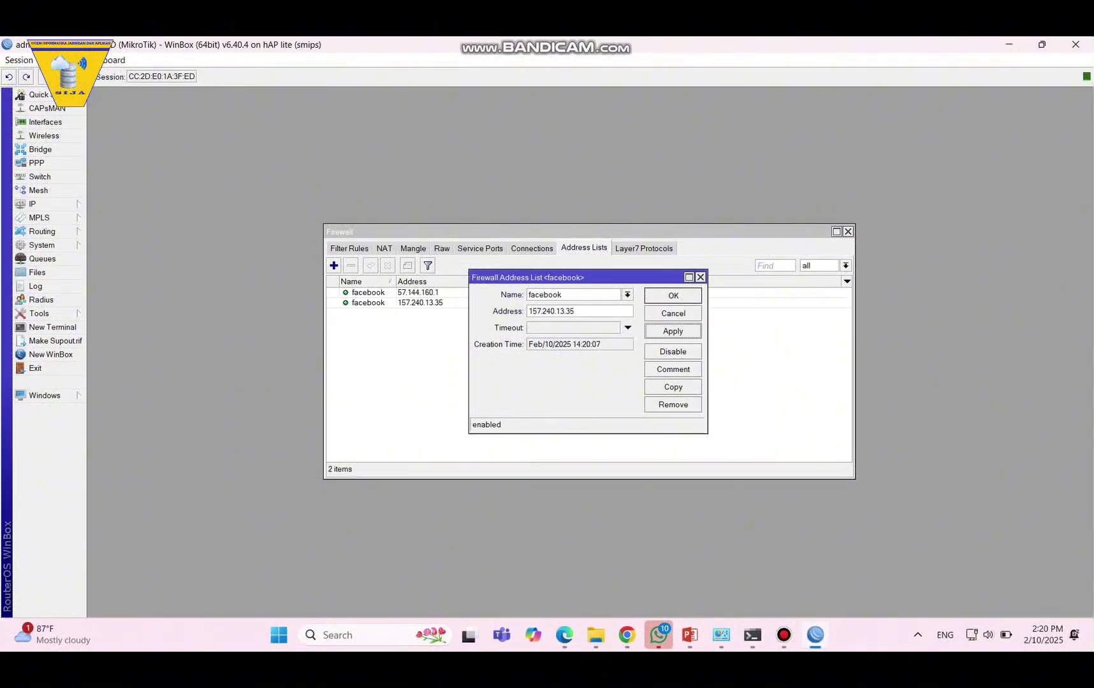
key("Return")
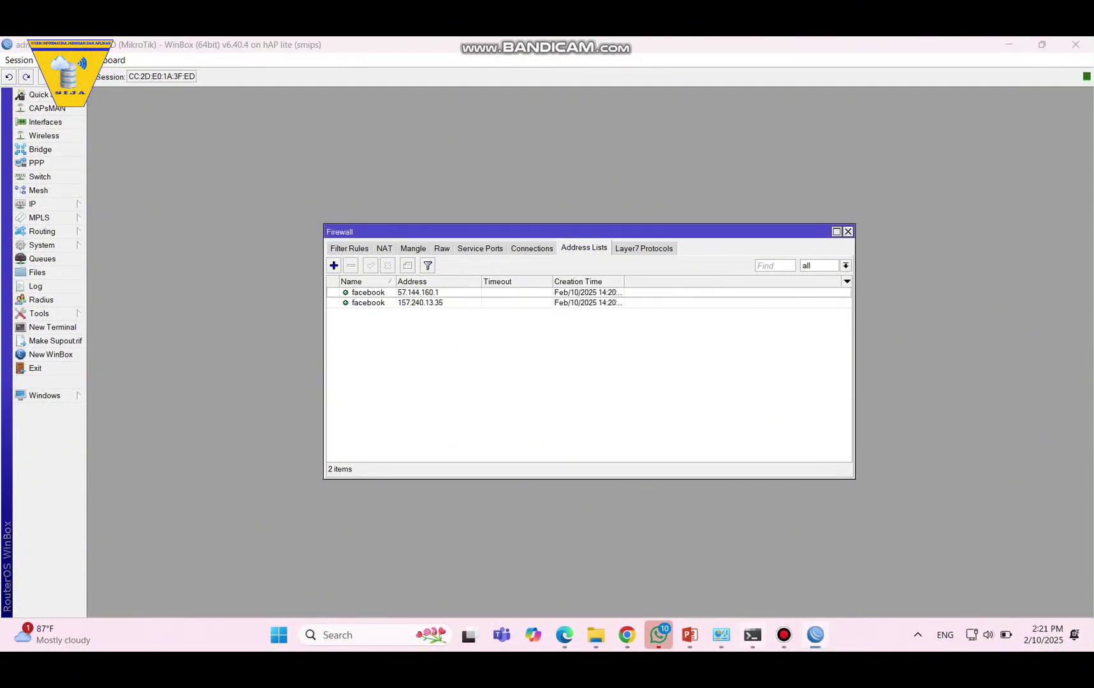
Bring the new nslookup results, 157.240.7.35 and 57.144.144.1, into view.
left_click(753, 634)
scroll(458, 304, "down", 5)
scroll(457, 303, "down", 5)
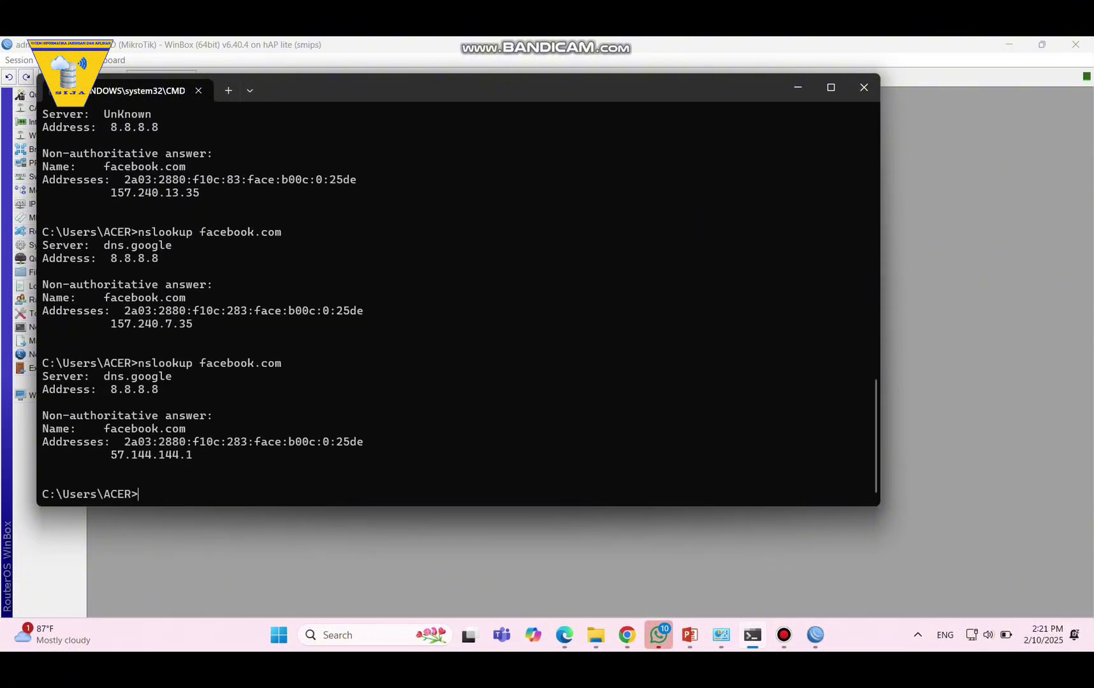
Copy the 57.144.144.1 address from the nslookup output.
left_click_drag(206, 454, 110, 455)
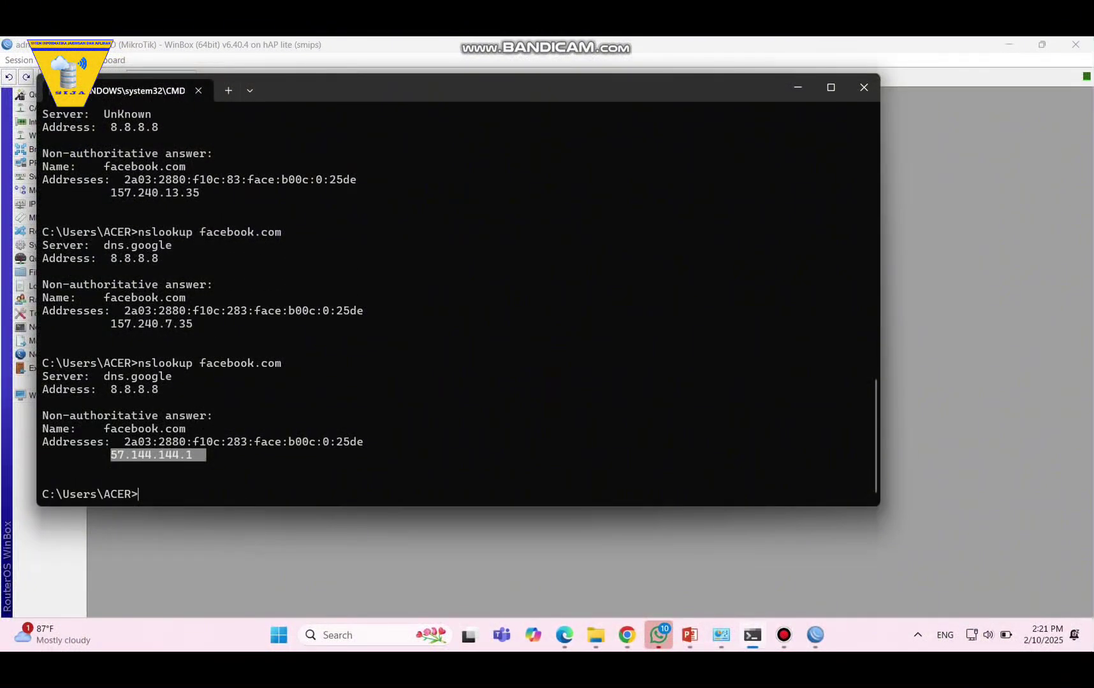
key("ctrl+c")
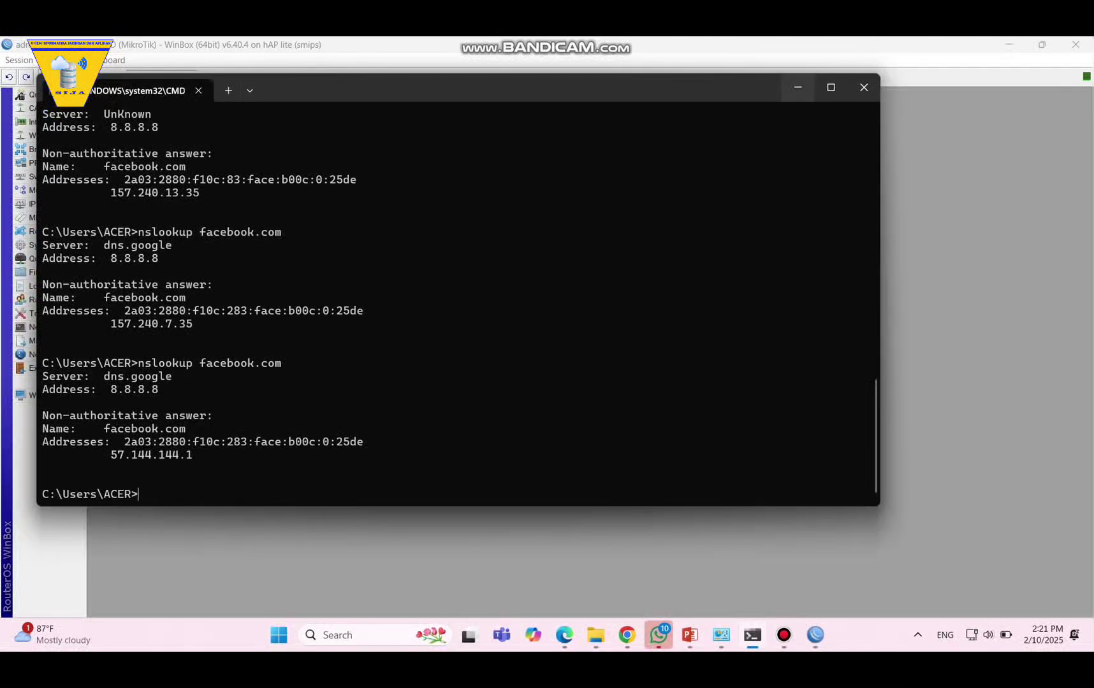
left_click(797, 87)
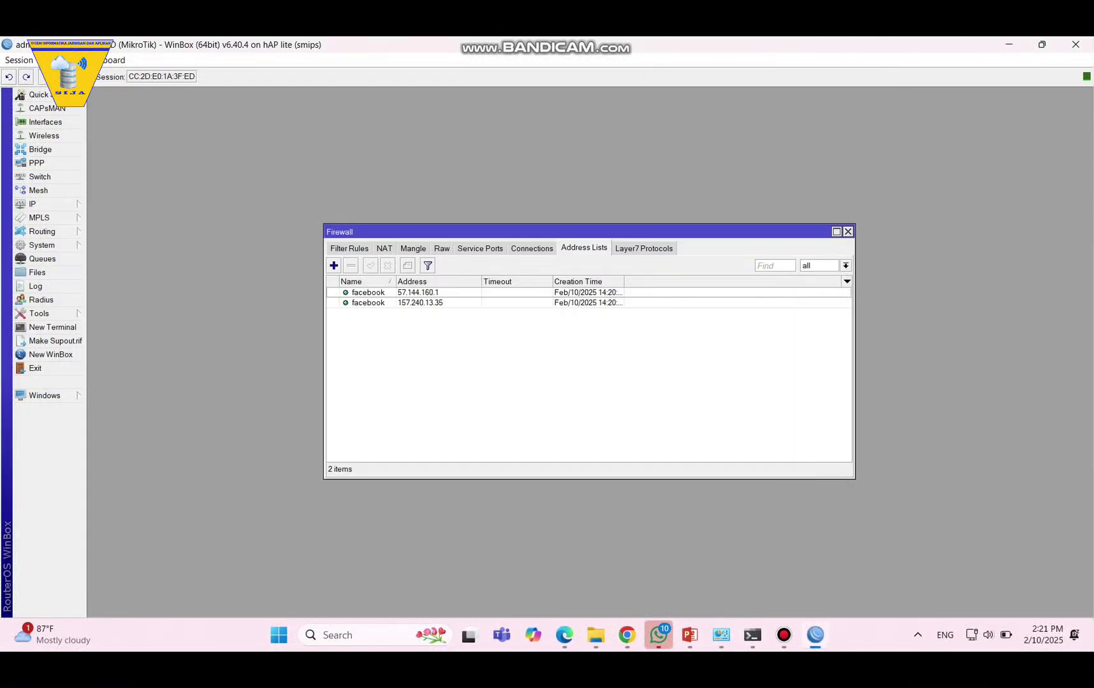
Add 57.144.144.1 as a third facebook address list entry, then show Filter Rules.
left_click(333, 265)
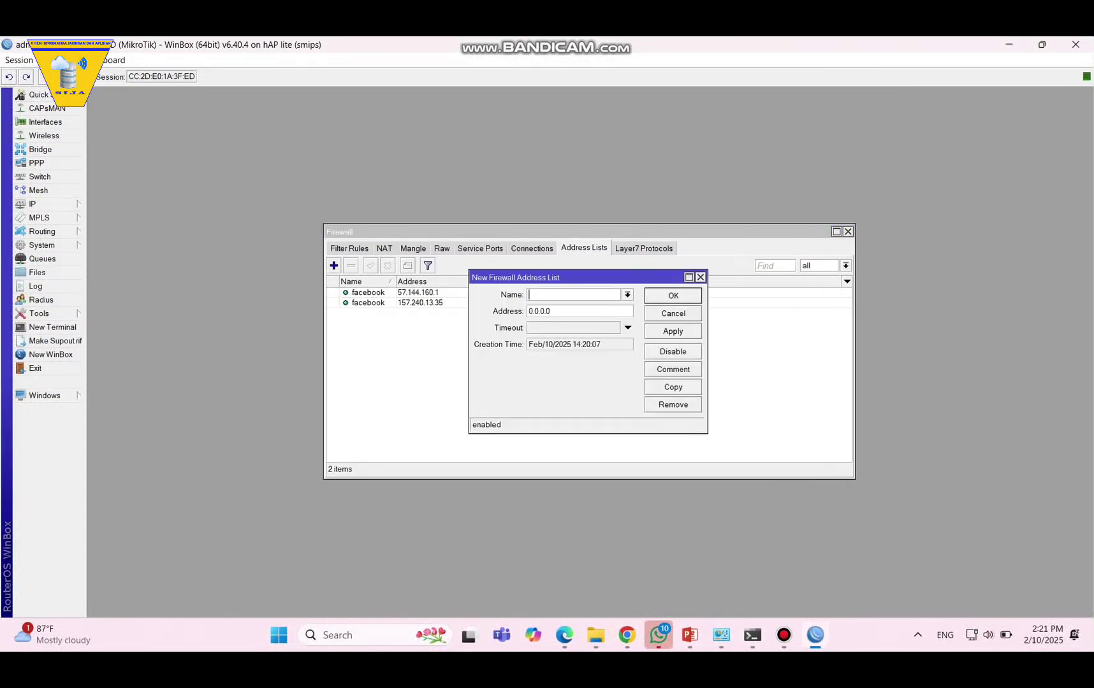
type("facebook")
key("shift+Home")
key("ctrl+v")
left_click(672, 331)
left_click(673, 295)
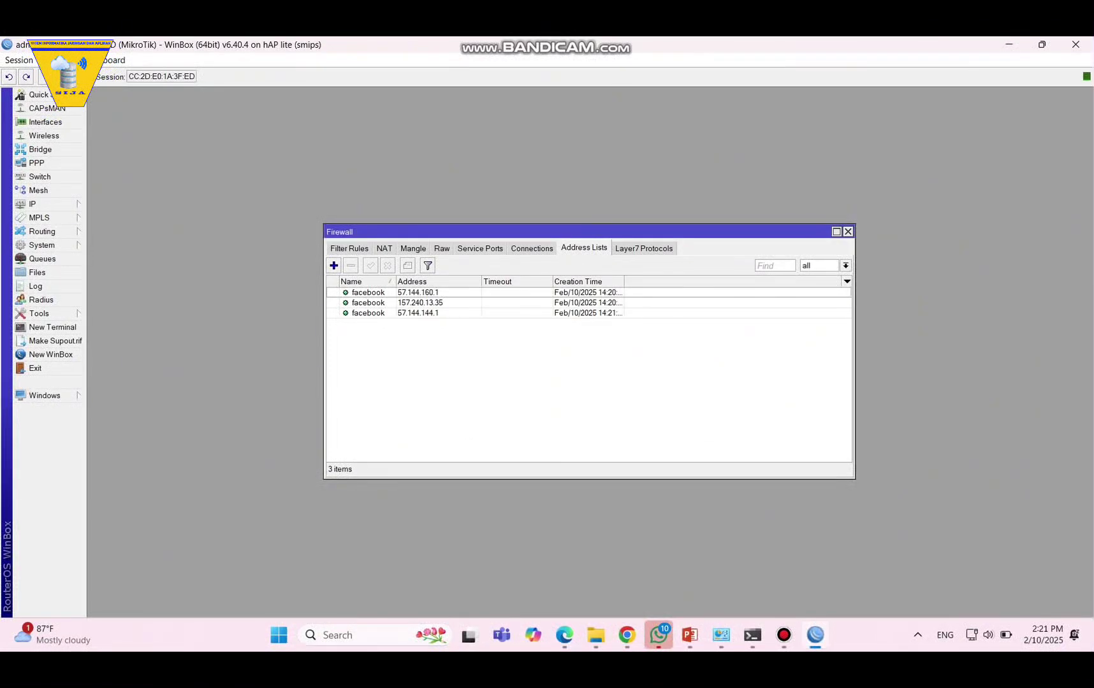
left_click(349, 248)
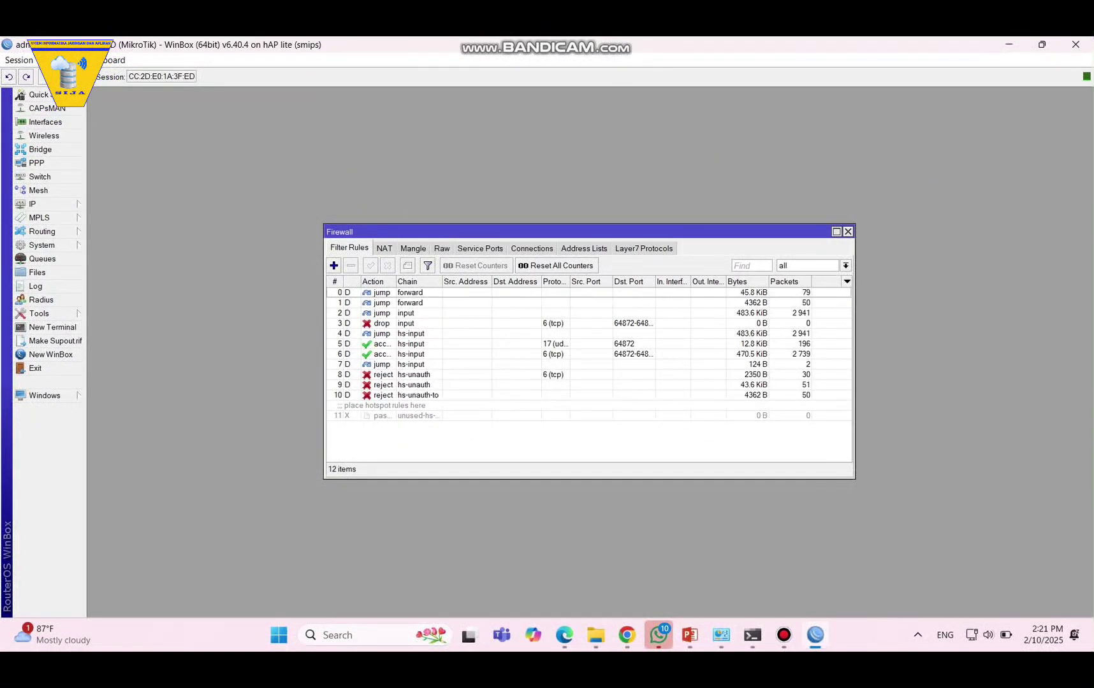
Load facebook.com in a new Edge tab to confirm it opens, then minimise Edge.
left_click(564, 635)
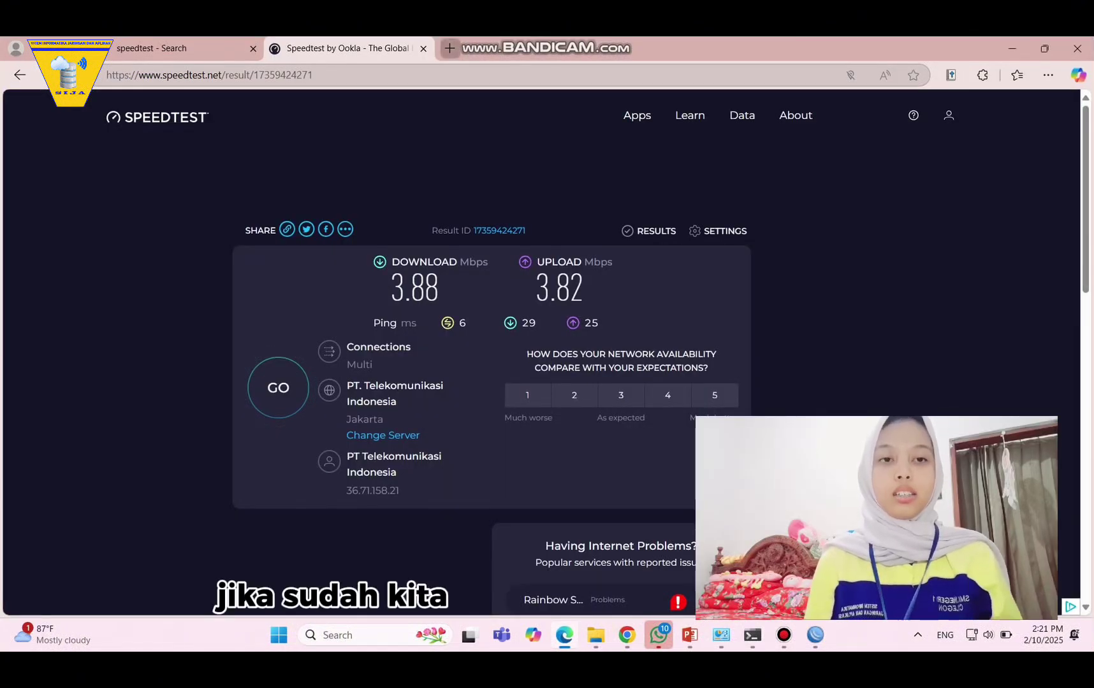
left_click(449, 47)
type("f")
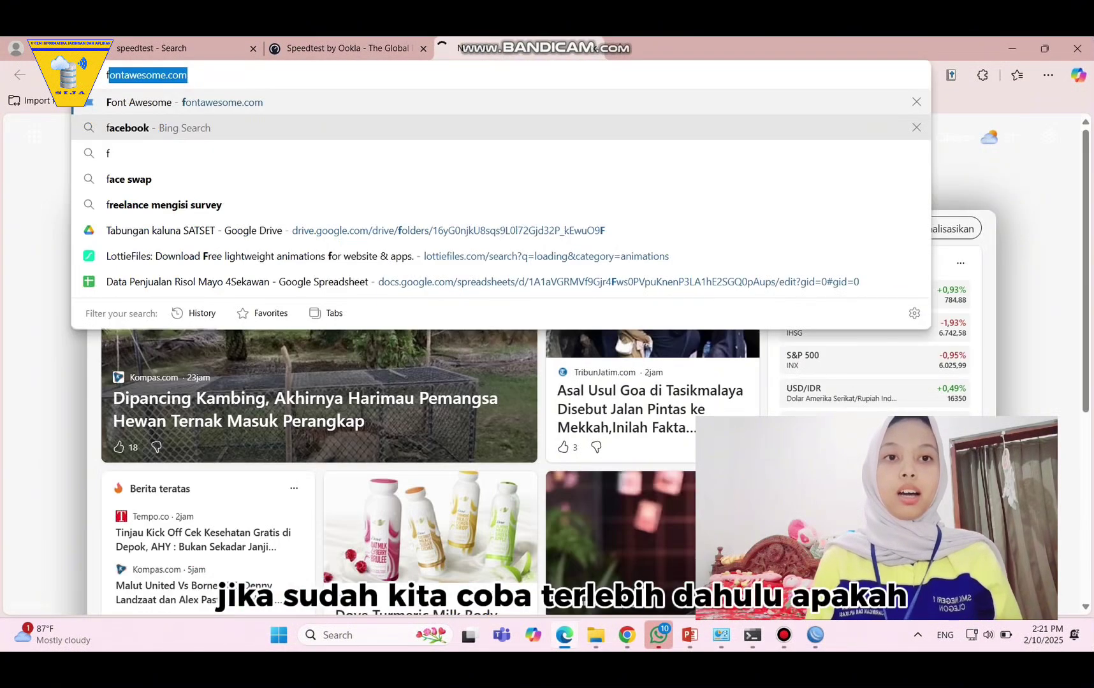
type("acebook.com")
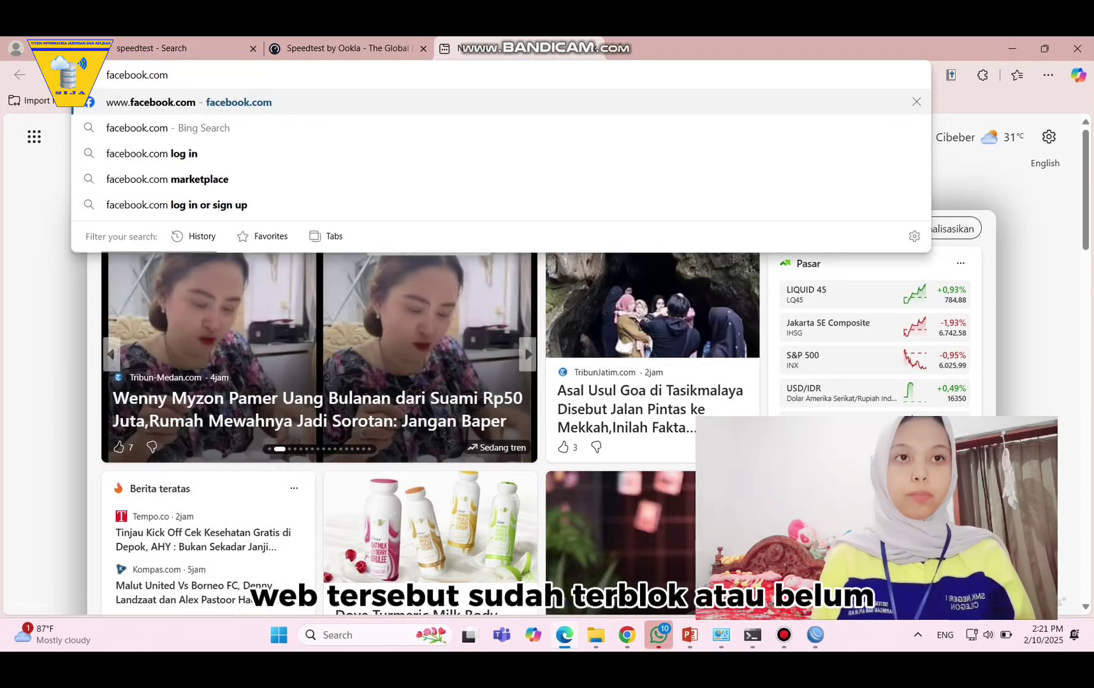
key("Return")
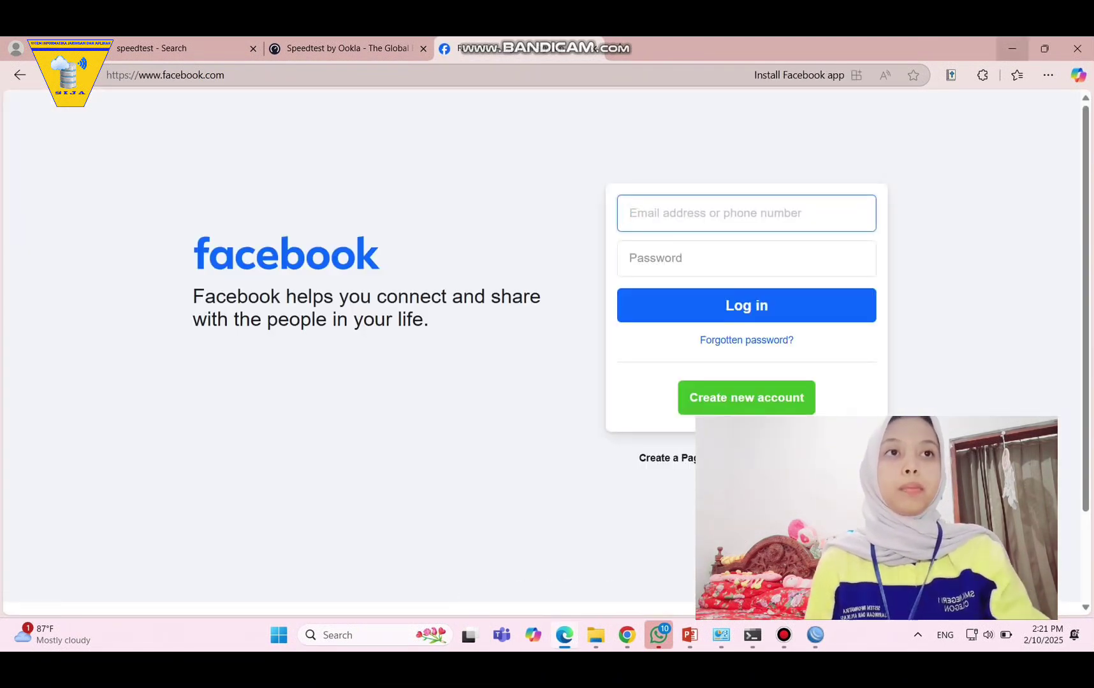
left_click(1012, 48)
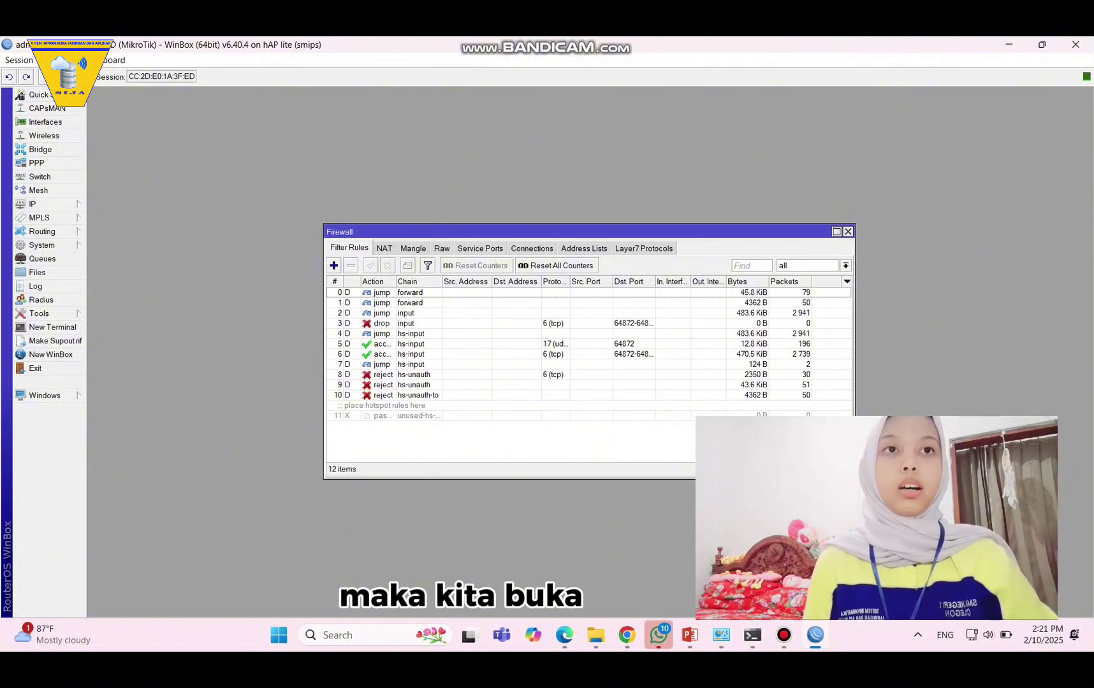
Create a forward-chain drop rule matching destination address list 'facebook'.
left_click(333, 265)
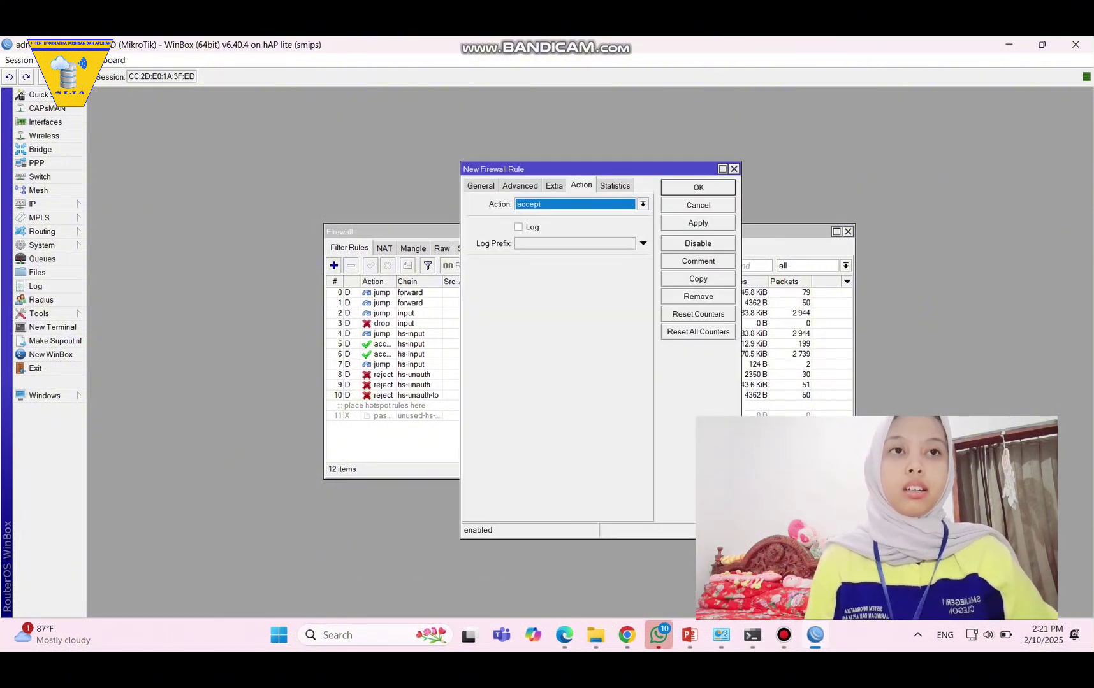
left_click(642, 204)
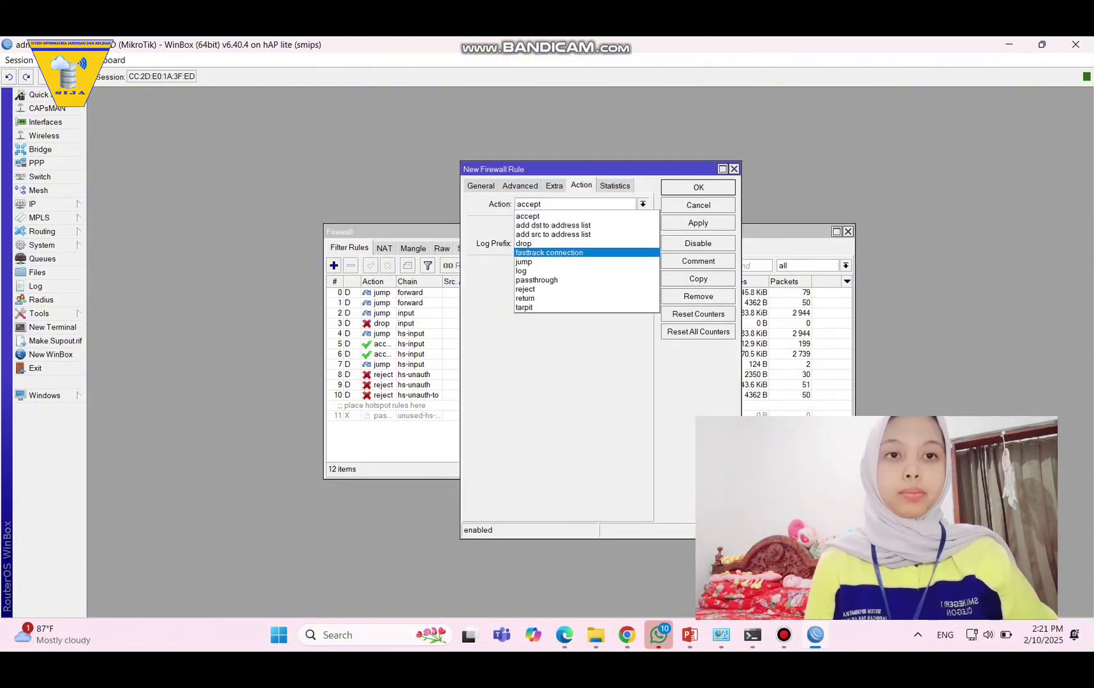
left_click(541, 243)
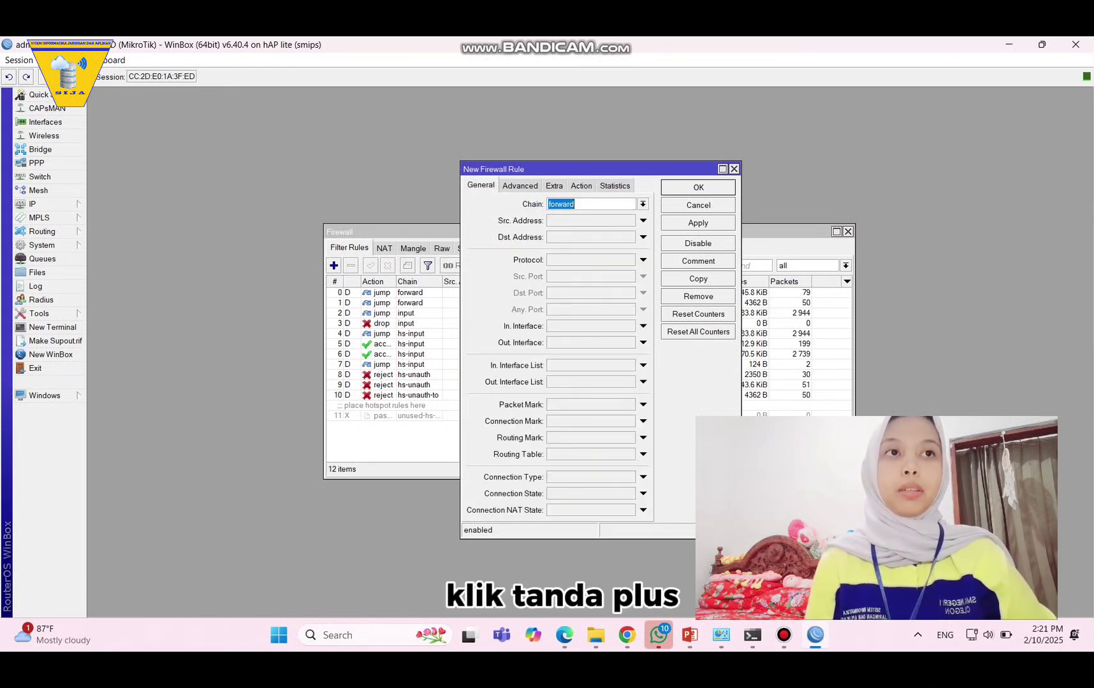
left_click(520, 185)
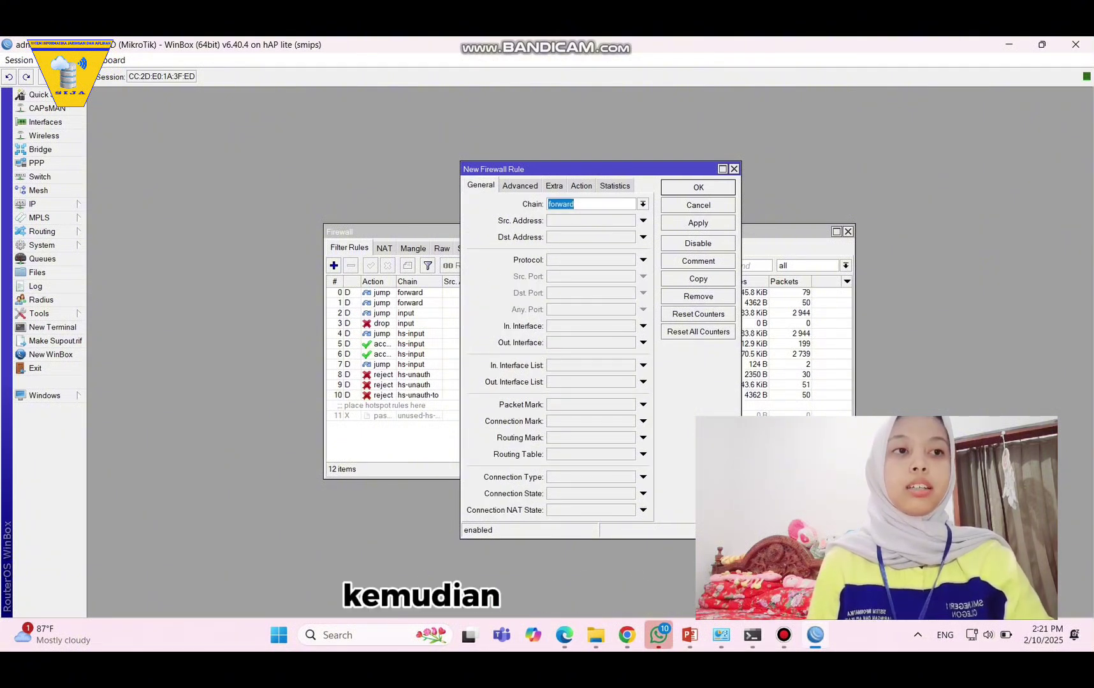
left_click(520, 185)
left_click(628, 220)
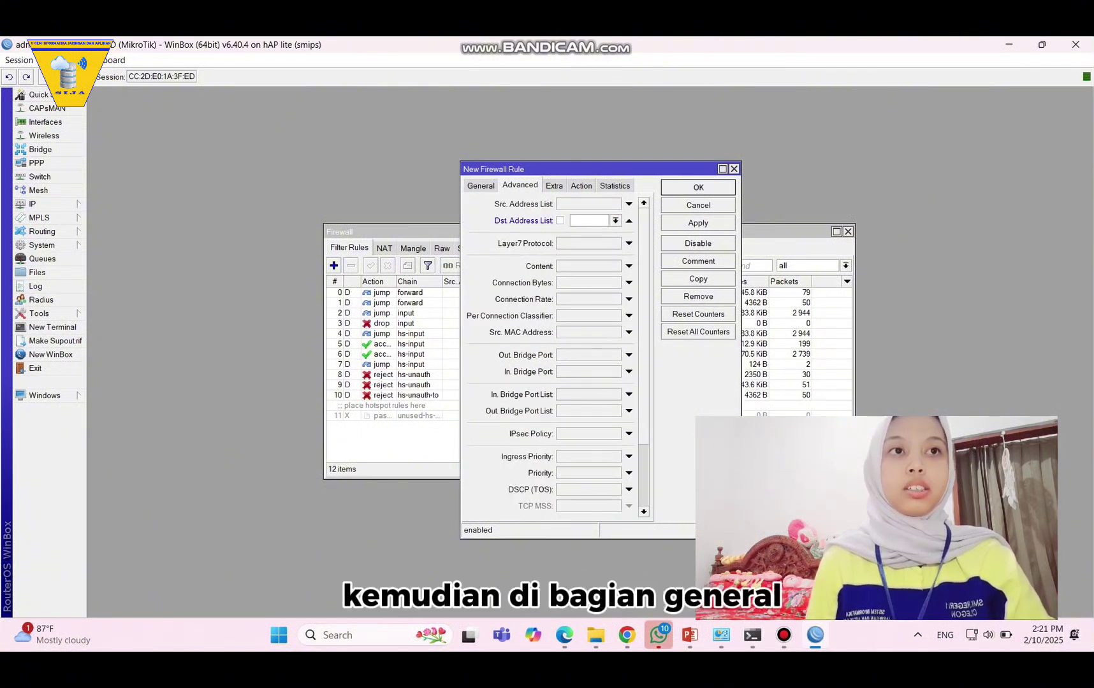
left_click(615, 221)
left_click(600, 232)
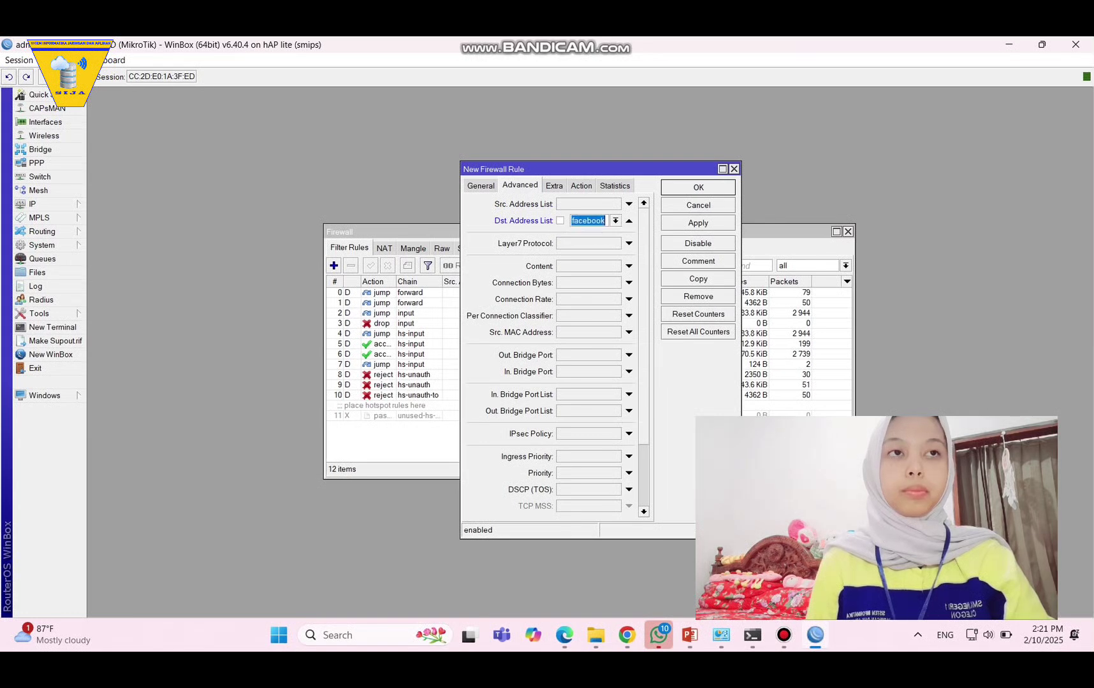
left_click(698, 223)
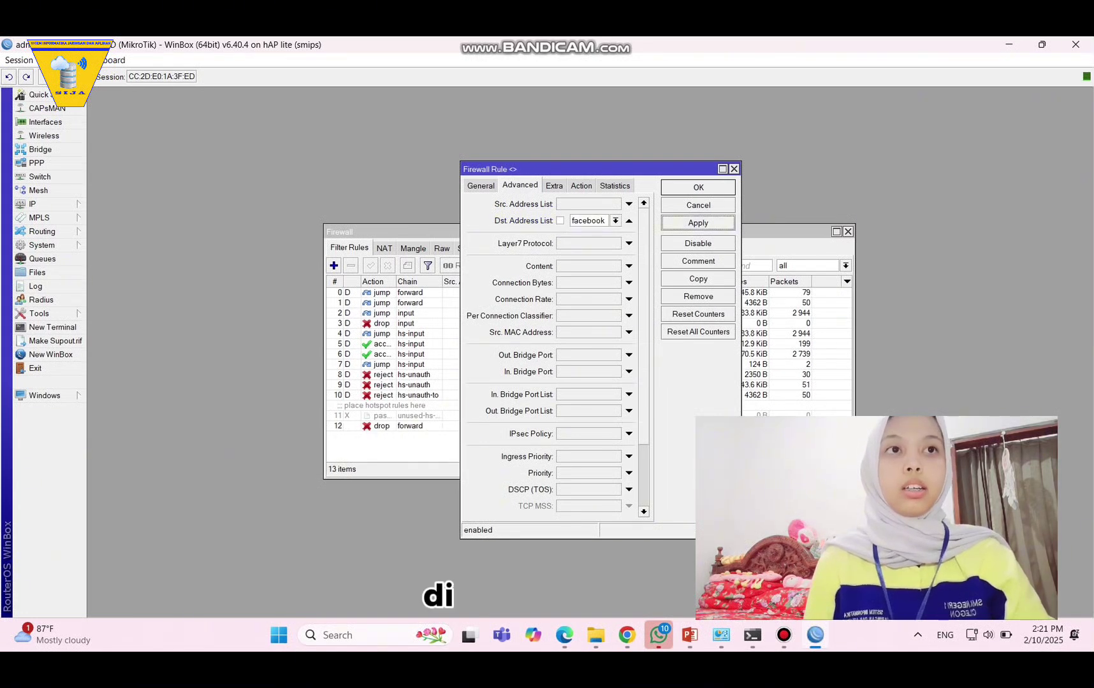
left_click(698, 187)
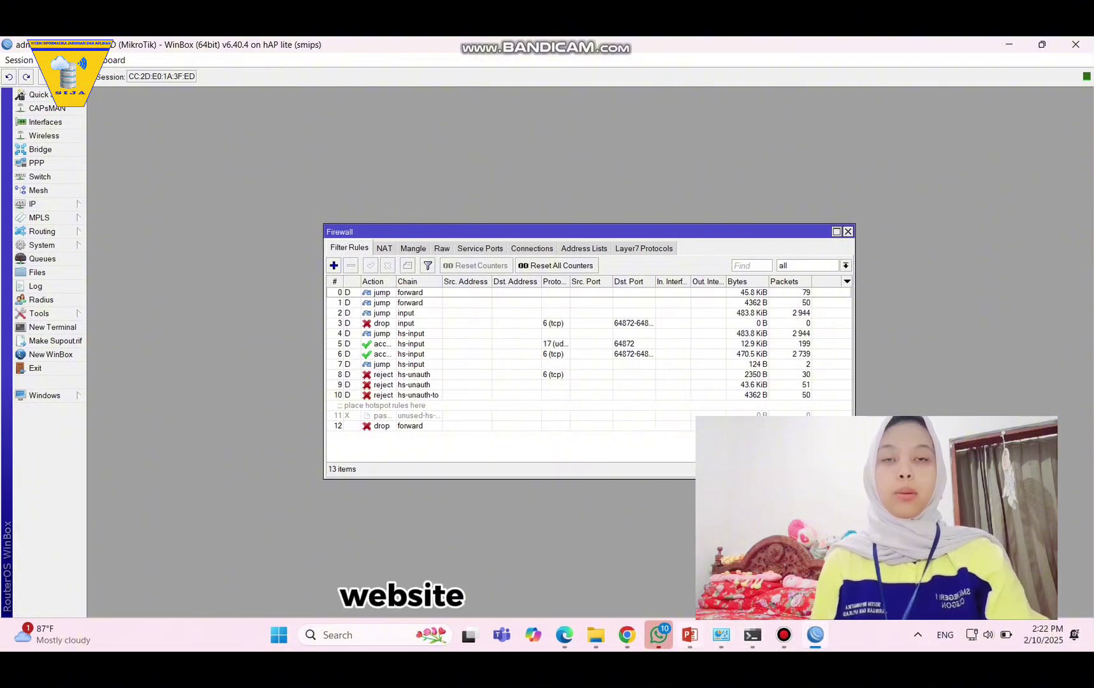
Reload facebook.com in Edge to test the block.
left_click(564, 634)
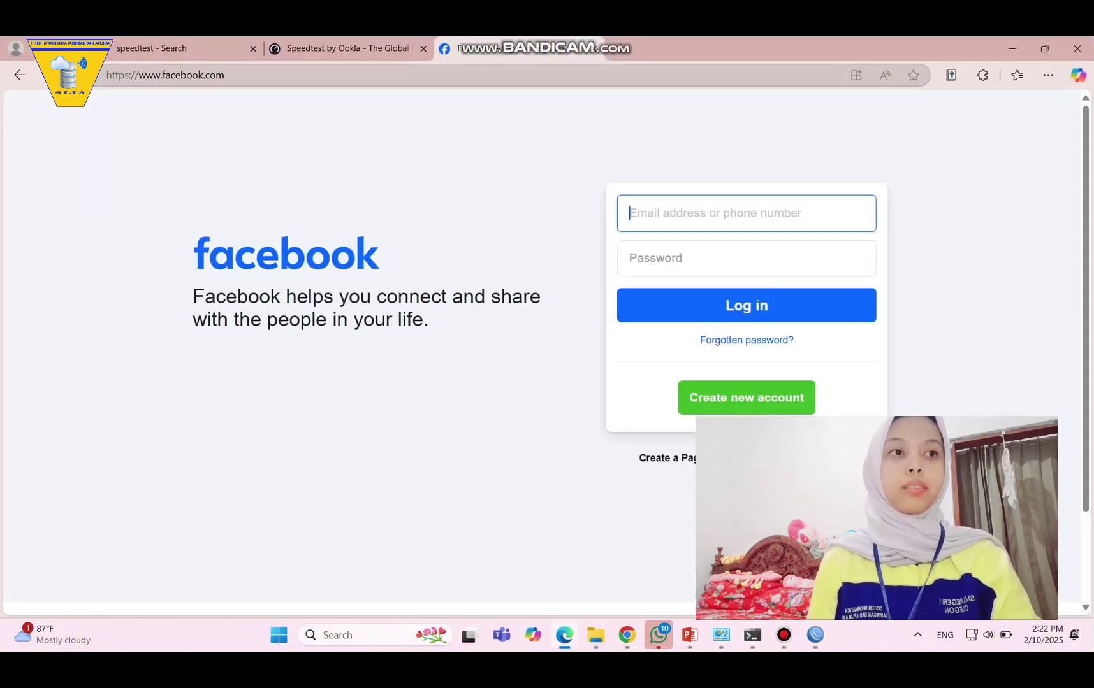
left_click(225, 75)
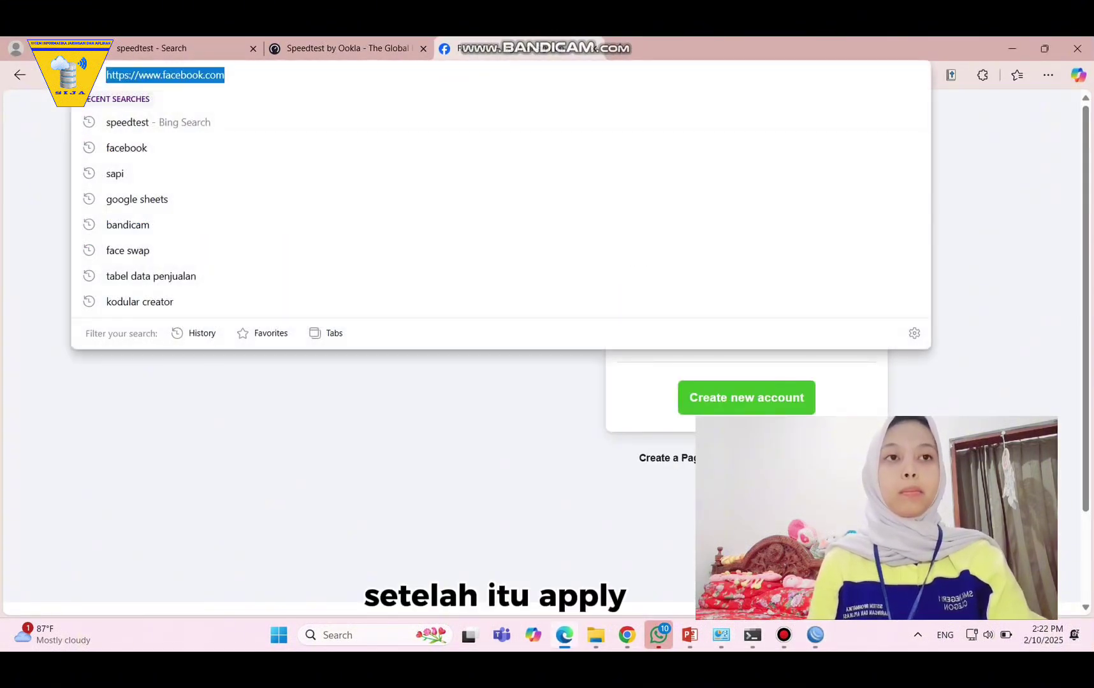
key("Return")
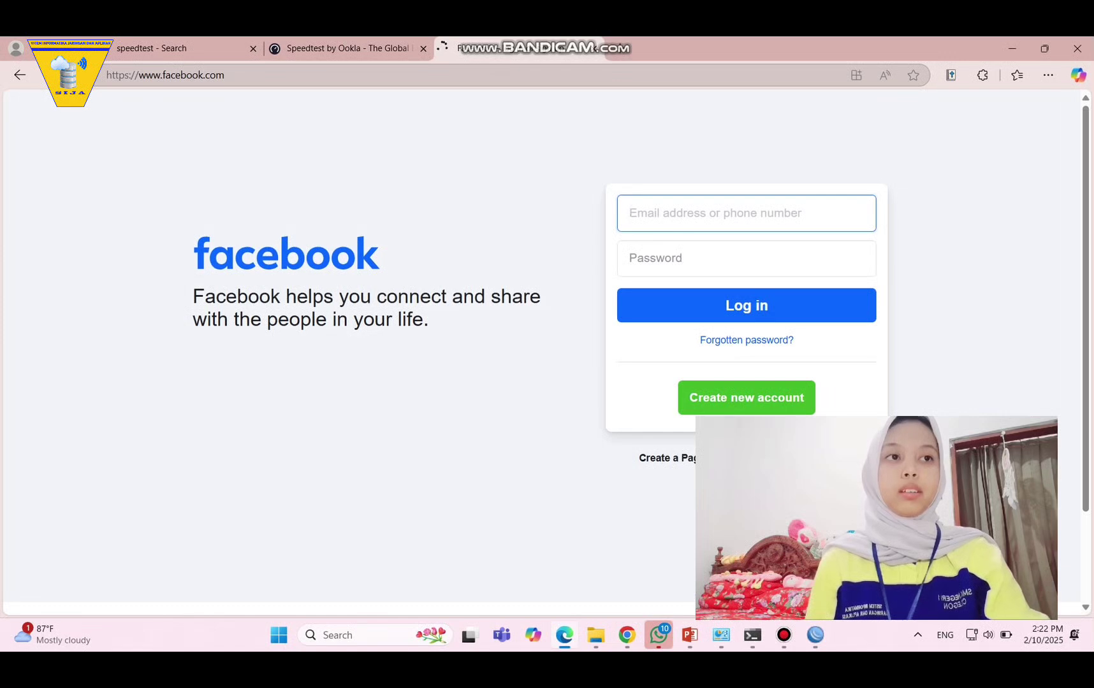